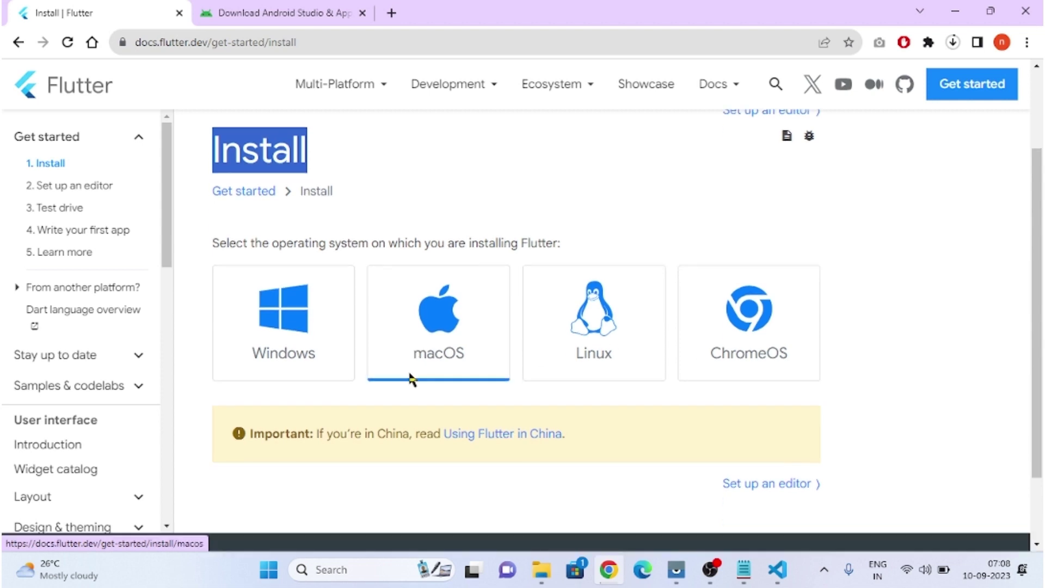
# Open the Windows install instructions on the Flutter site and go to the Get the Flutter SDK section.
pyautogui.click(296, 313)
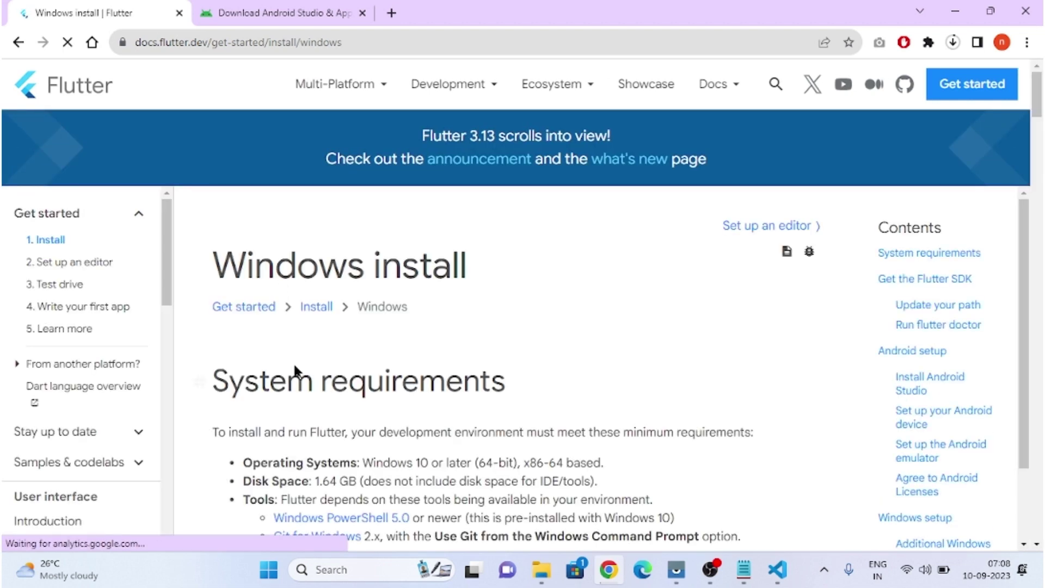
pyautogui.scroll(-8, 351, 366)
pyautogui.scroll(-1, 350, 371)
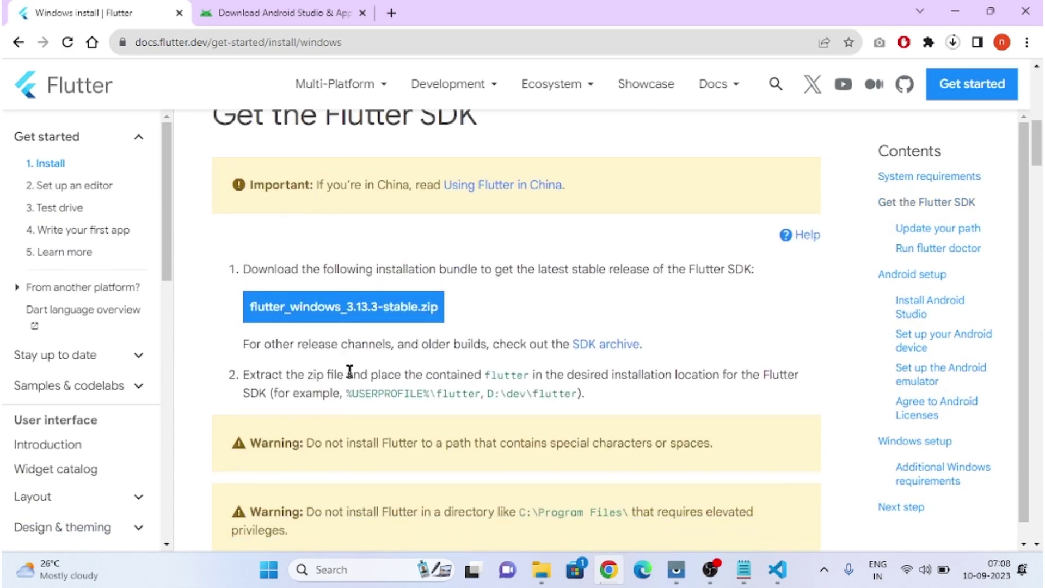
pyautogui.scroll(9, 338, 420)
pyautogui.scroll(-3, 341, 430)
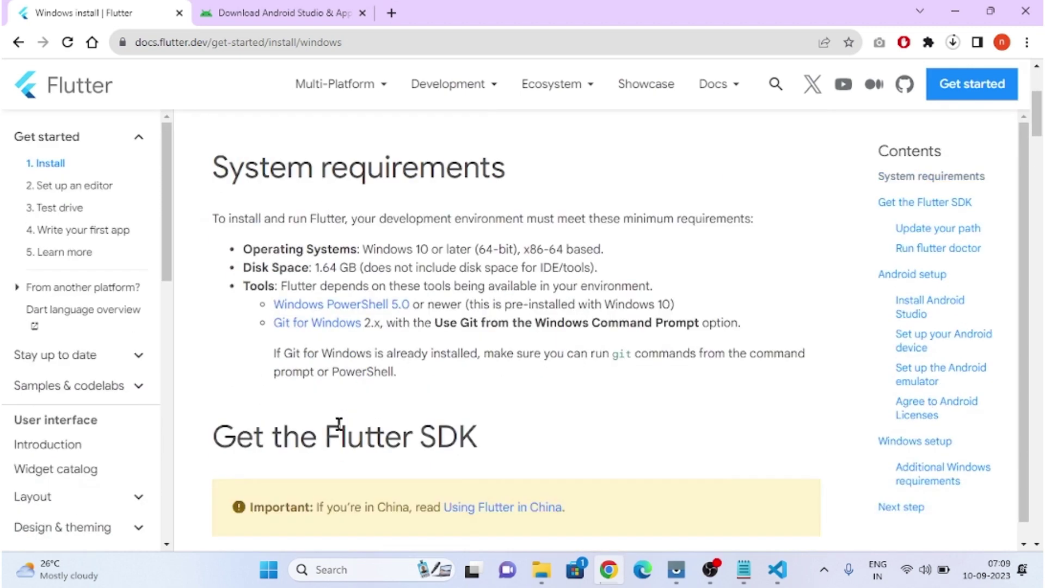
pyautogui.scroll(-8, 296, 354)
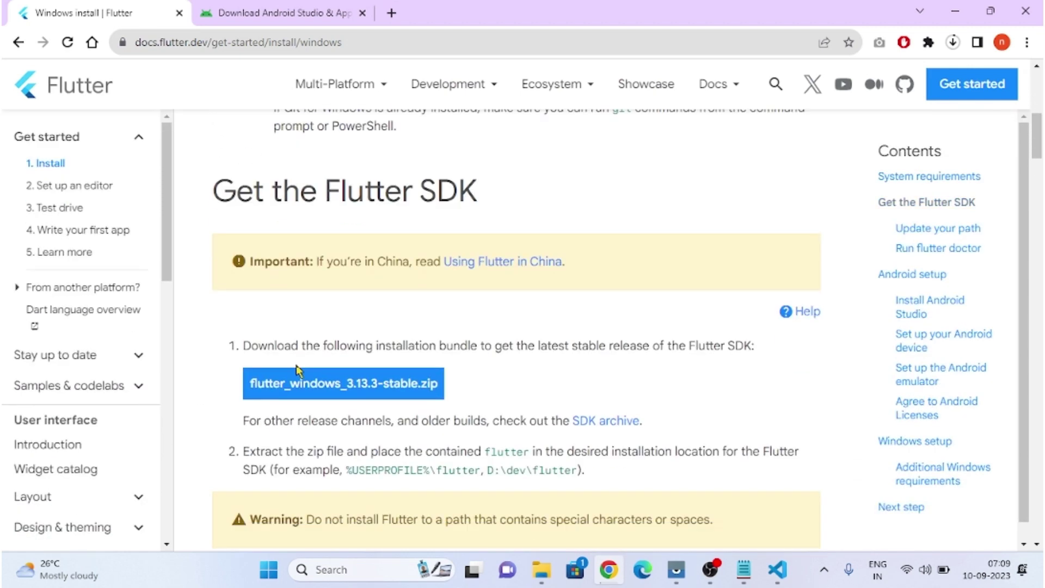
# Download the flutter_windows_3.13.3-stable.zip bundle and check its progress in the recent downloads.
pyautogui.moveTo(229, 278); pyautogui.dragTo(760, 273)
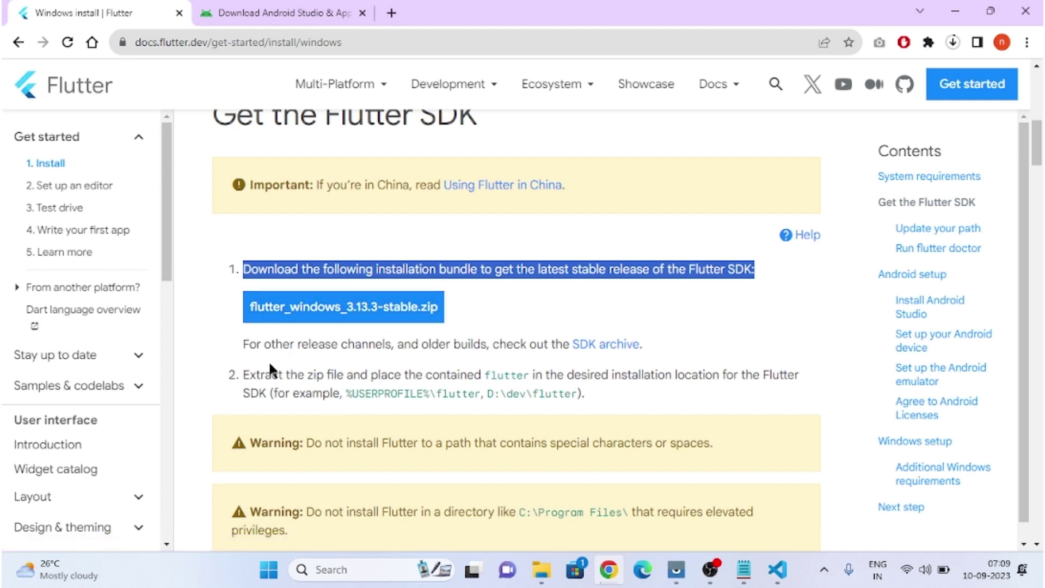
pyautogui.click(351, 313)
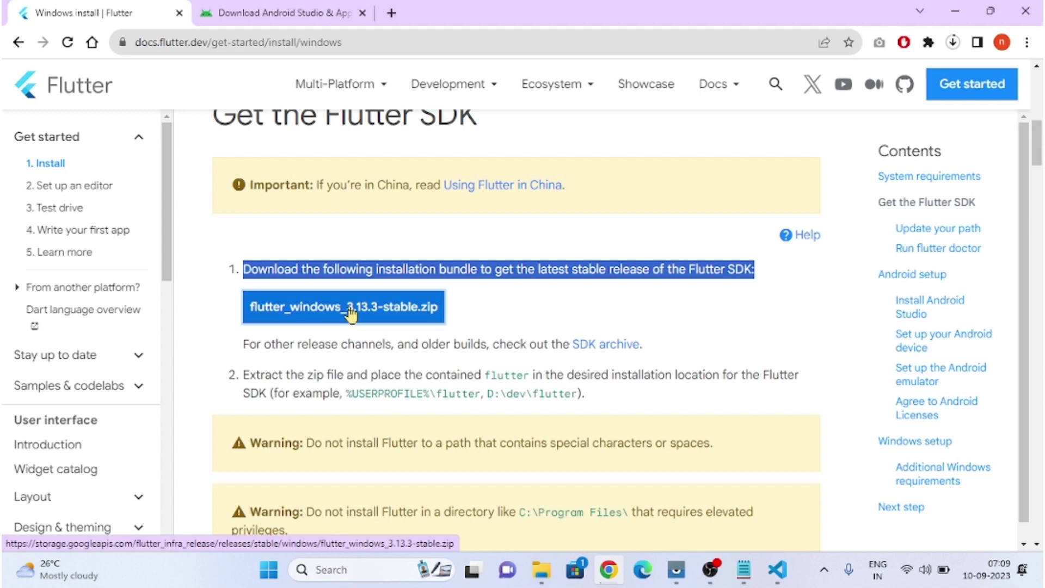
pyautogui.click(954, 43)
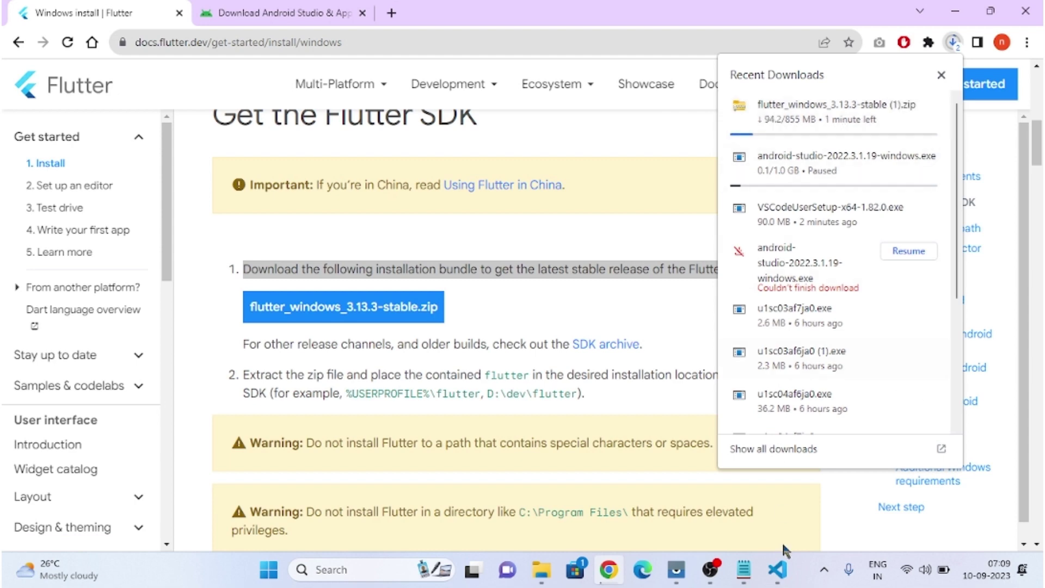
# Check the Flutter_setup notes in Notepad, highlight the Step 2 line about the Flutter SDK, and return to the browser.
pyautogui.click(743, 570)
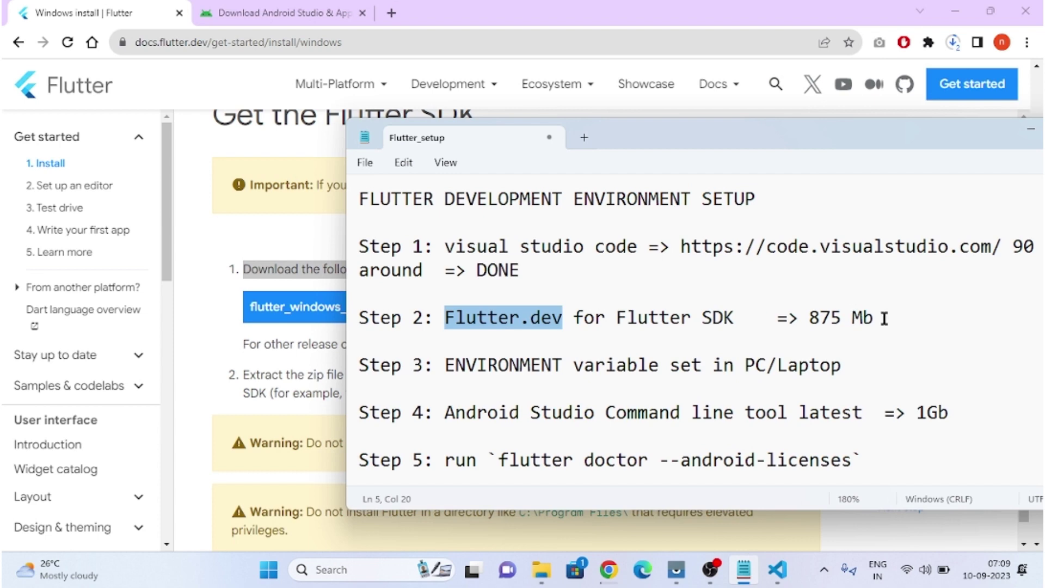
pyautogui.moveTo(885, 319); pyautogui.dragTo(360, 318)
pyautogui.click(222, 263)
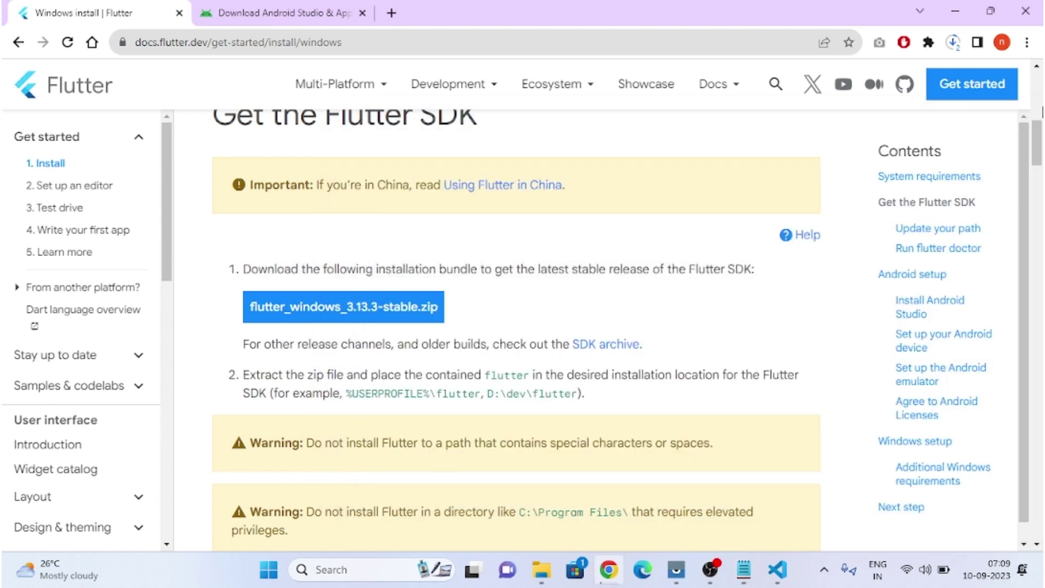
# Switch to the Downloads folder in File Explorer and open the flutter_windows_3.13.3-stable archive.
pyautogui.click(954, 43)
pyautogui.click(542, 569)
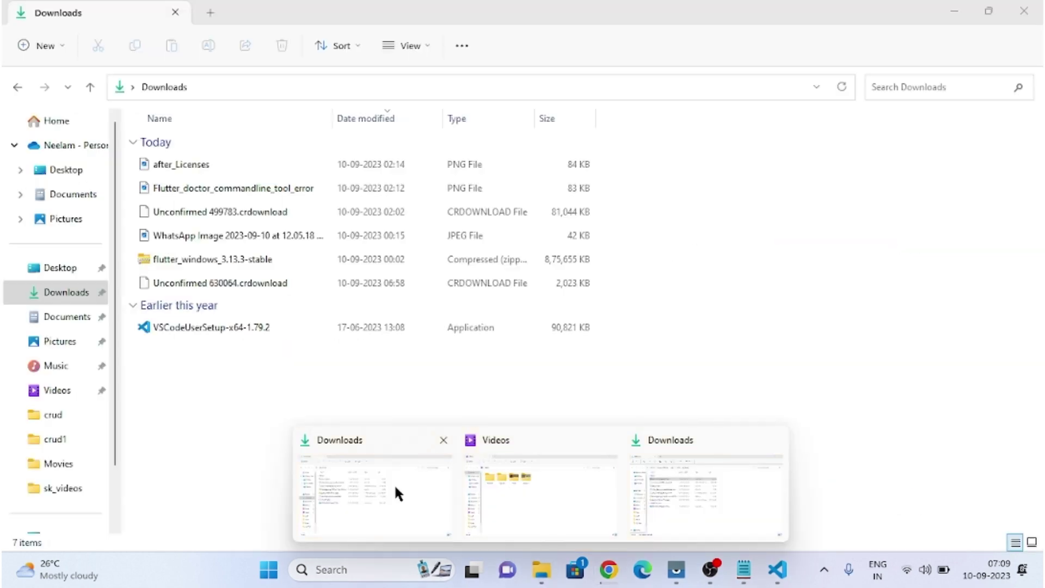
pyautogui.click(394, 484)
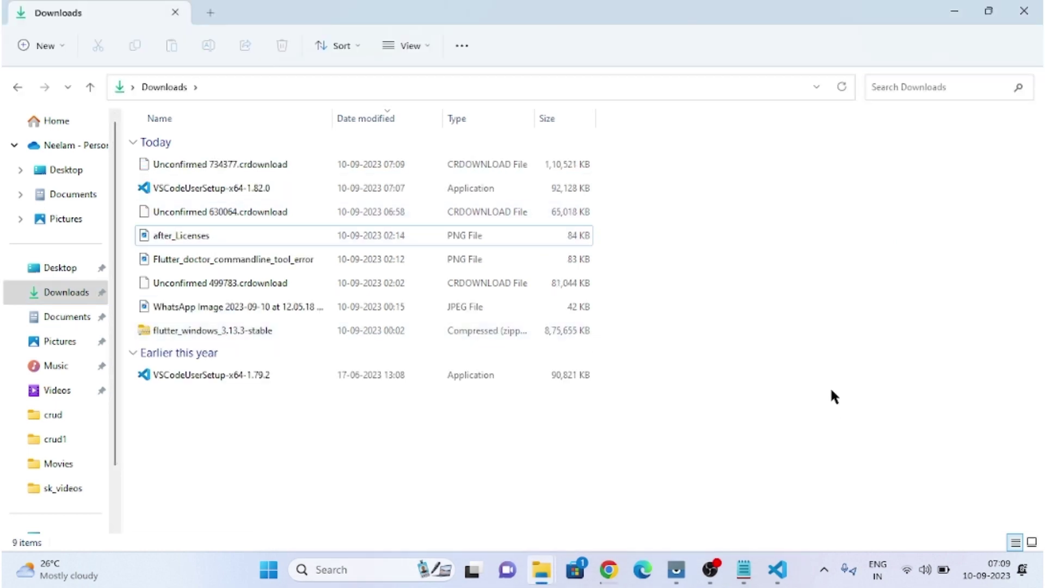
pyautogui.click(220, 330)
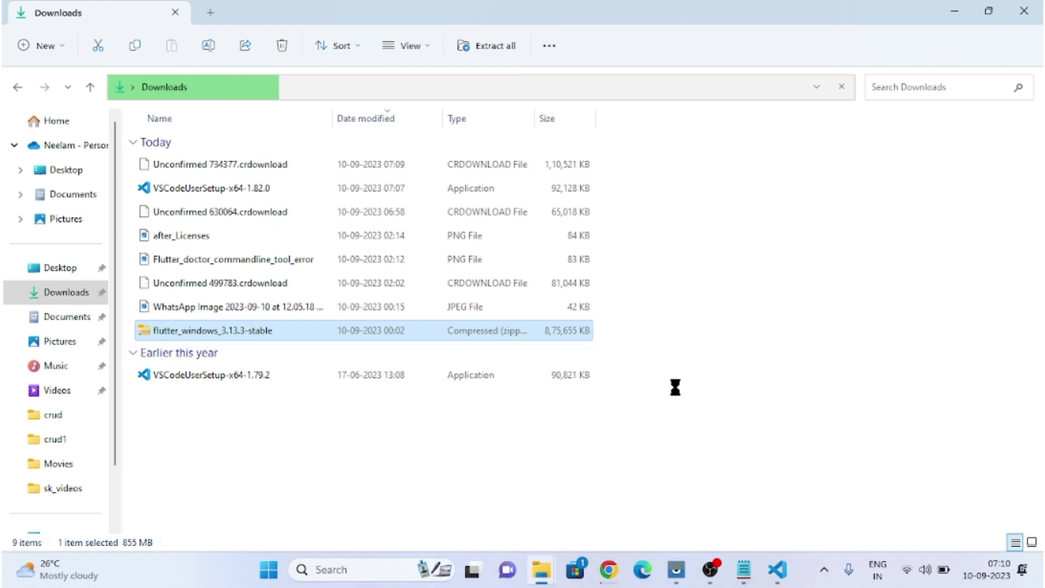
# In the Videos File Explorer window, go to This PC and open the Windows-SSD (C:) drive.
pyautogui.moveTo(542, 572)
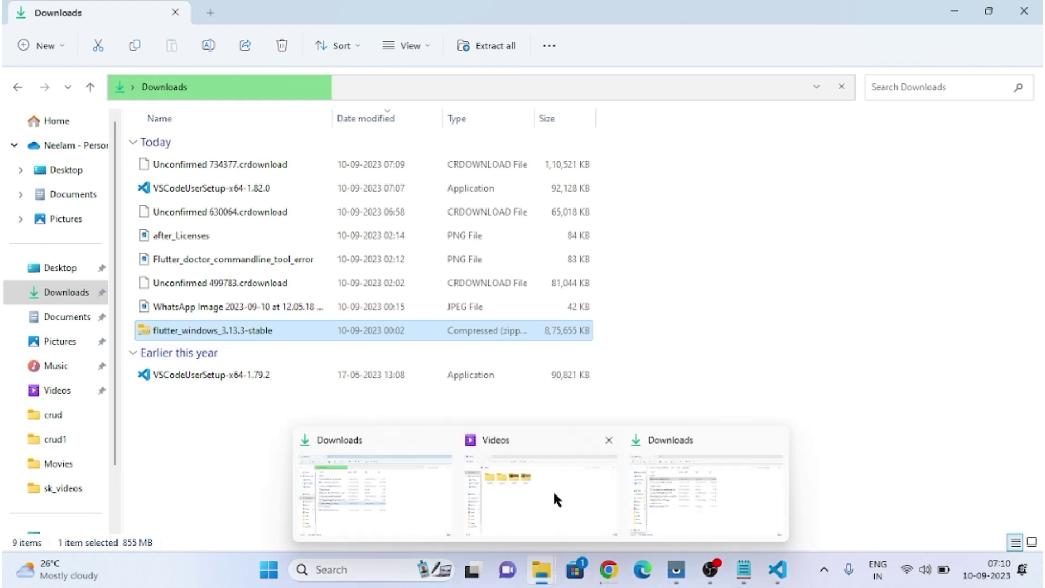
pyautogui.click(553, 489)
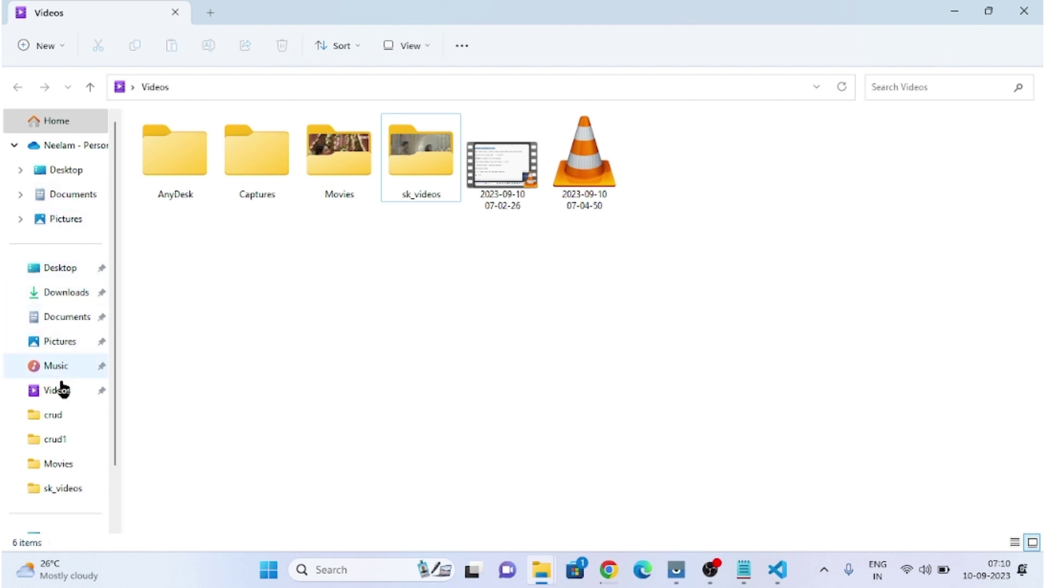
pyautogui.scroll(-1, 74, 487)
pyautogui.click(65, 465)
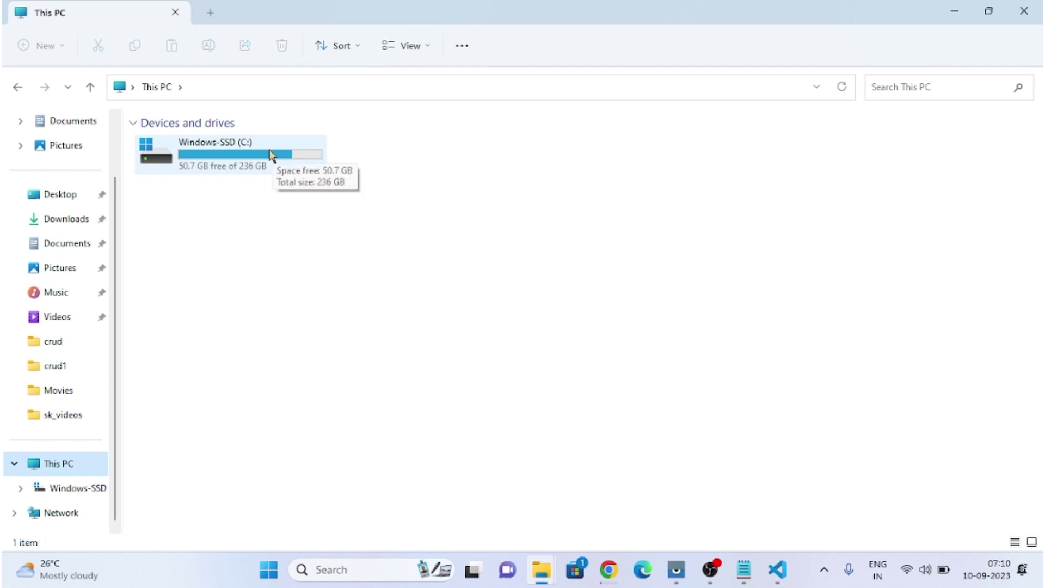
pyautogui.click(223, 165)
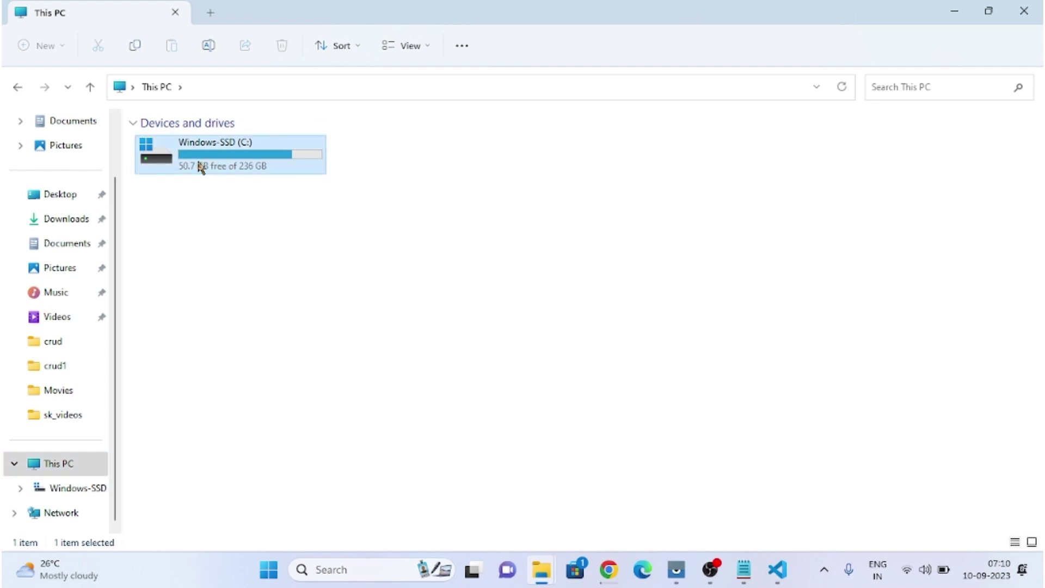
pyautogui.doubleClick(254, 159)
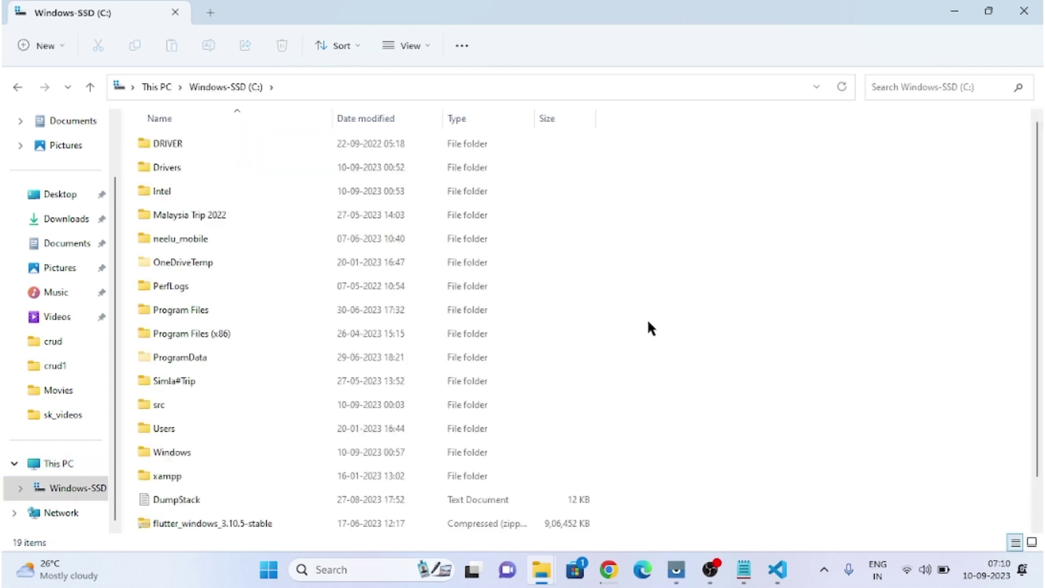
pyautogui.rightClick(779, 227)
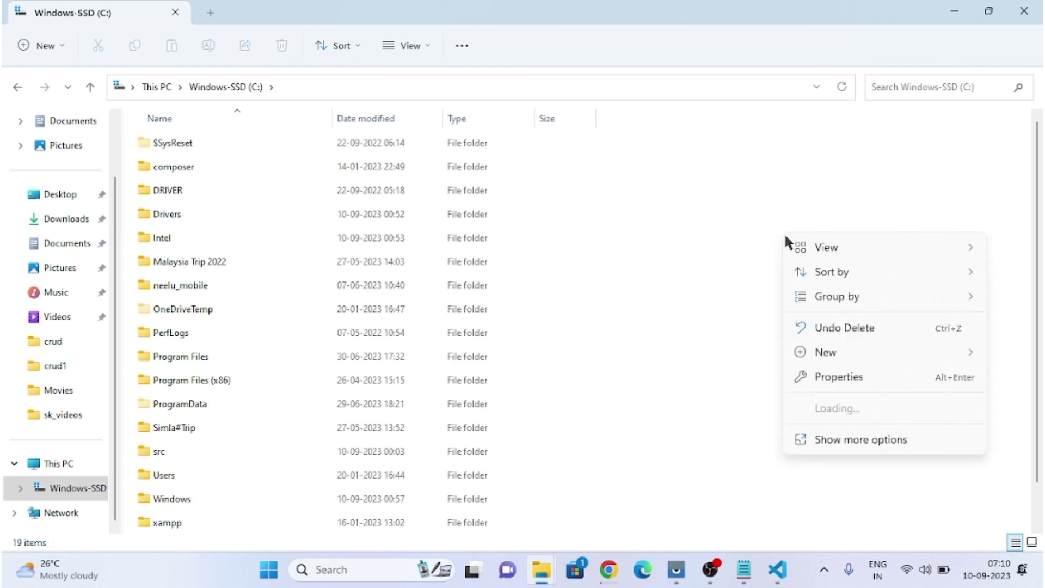
pyautogui.click(759, 172)
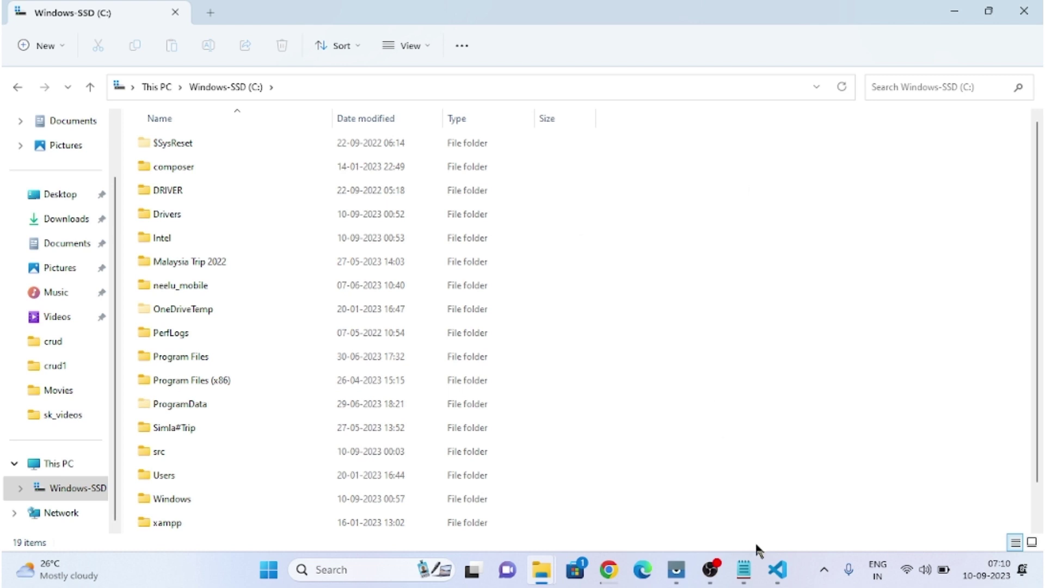
# Glance at the Flutter_setup notes, then open the src folder on the C: drive.
pyautogui.click(744, 569)
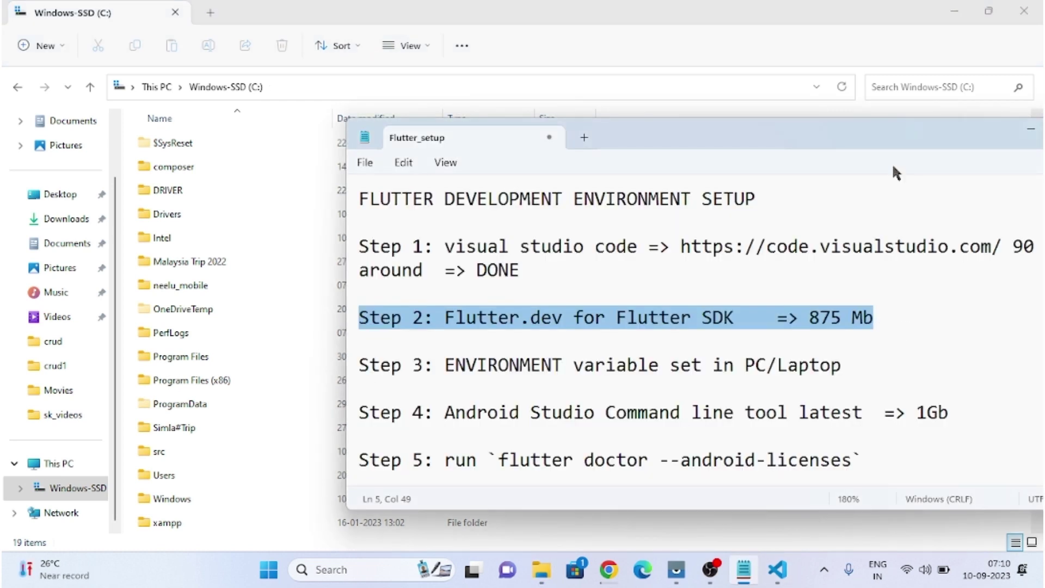
pyautogui.click(1031, 128)
pyautogui.scroll(-1, 327, 381)
pyautogui.click(159, 408)
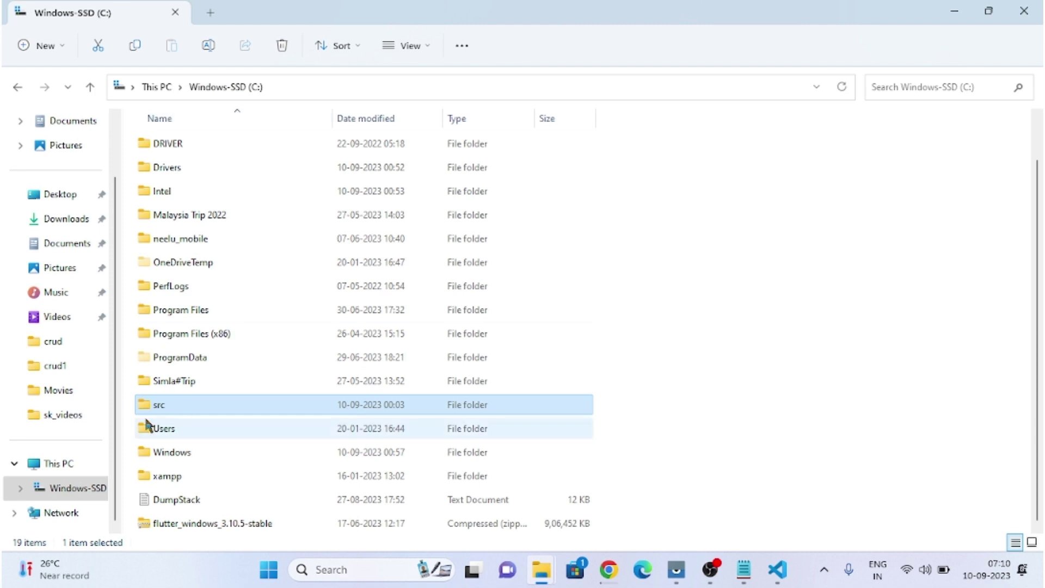
pyautogui.doubleClick(169, 404)
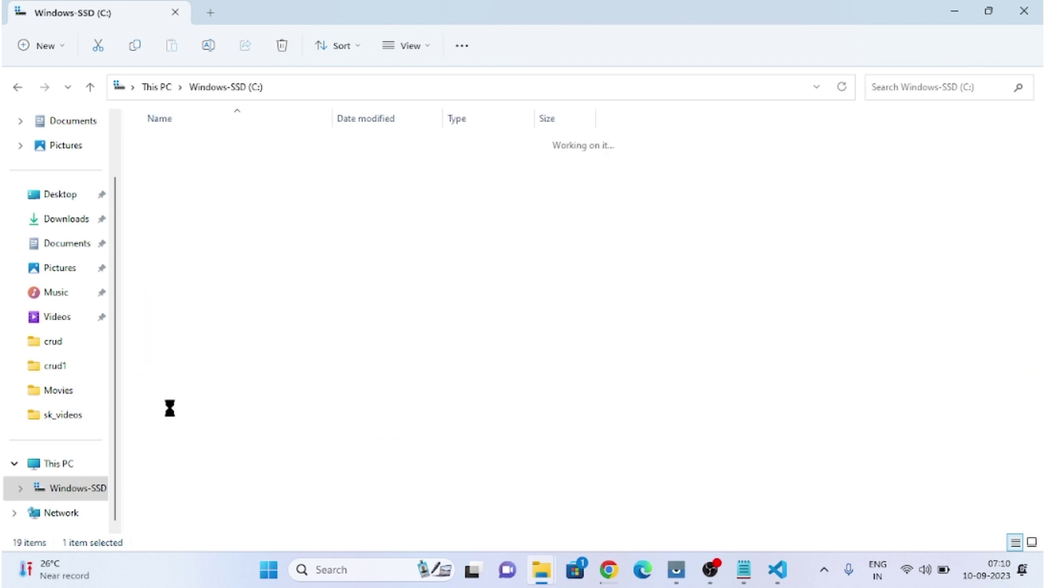
pyautogui.click(159, 145)
pyautogui.click(284, 212)
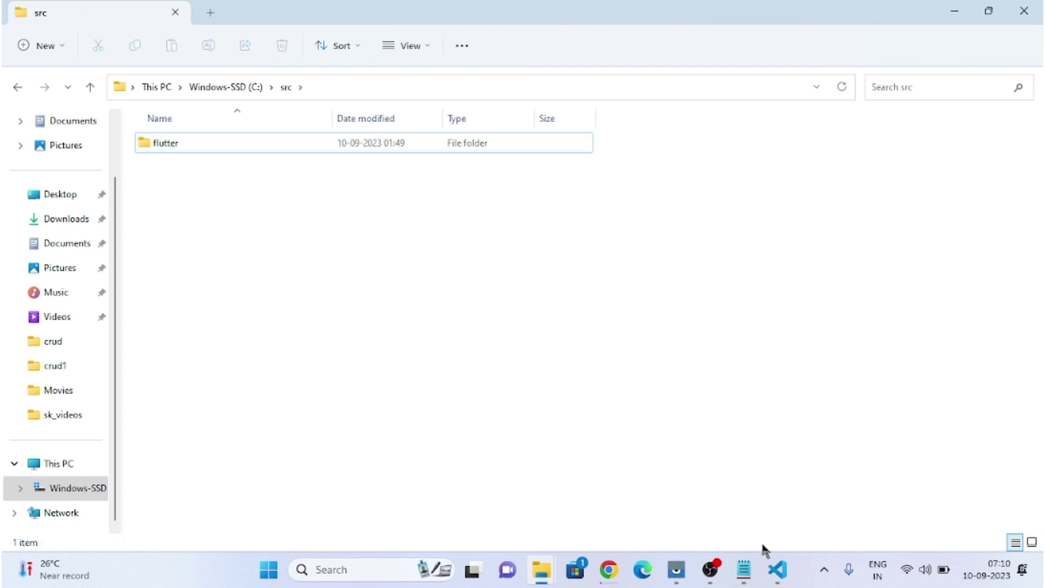
# Copy the flutter folder from the flutter_windows_3.13.3-stable archive in Downloads.
pyautogui.moveTo(542, 579)
pyautogui.click(428, 490)
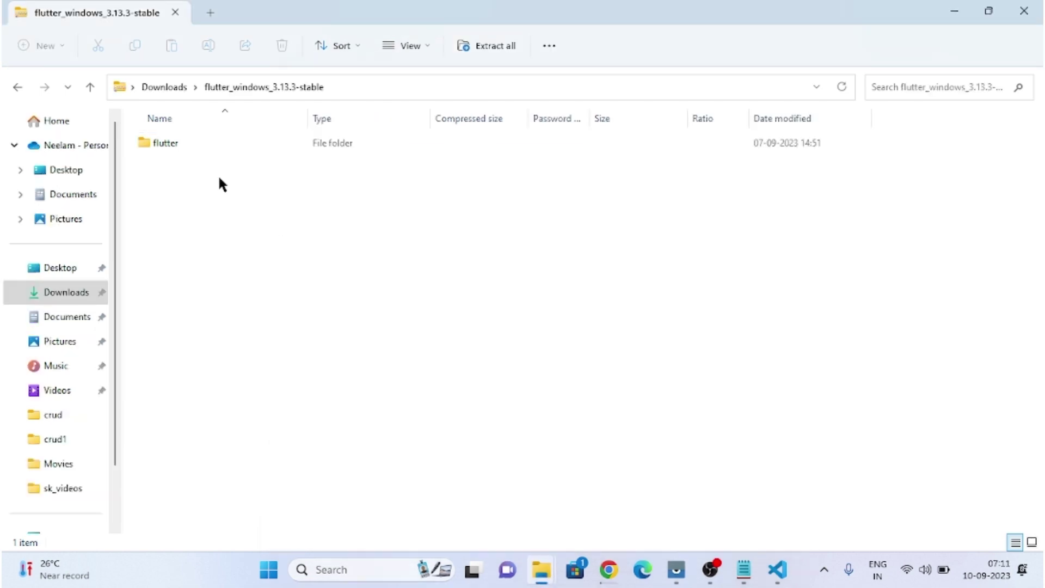
pyautogui.click(166, 146)
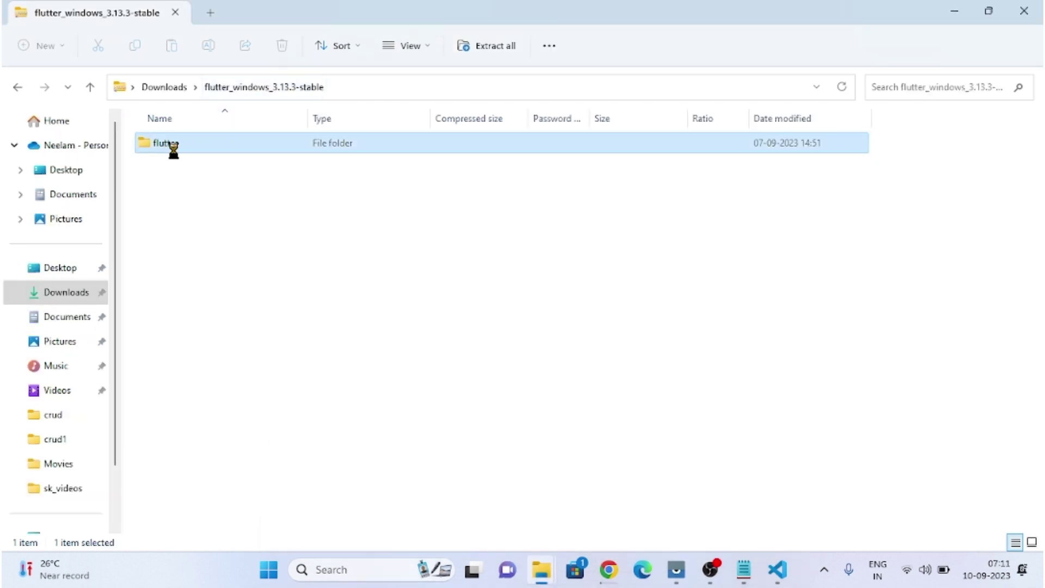
pyautogui.rightClick(165, 144)
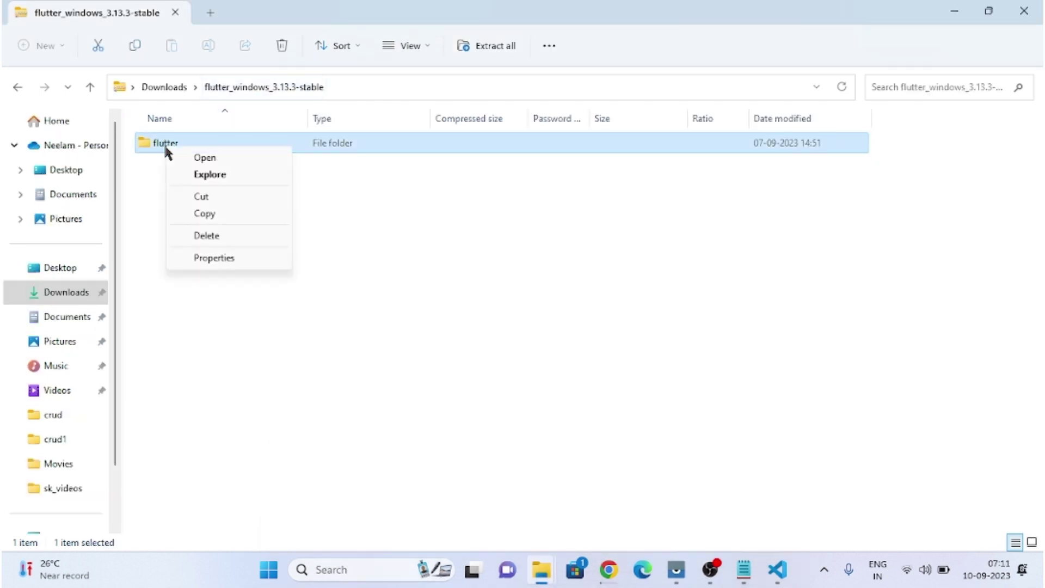
pyautogui.click(203, 215)
# Return to the src folder window, go up to the C: drive, and reopen src as the copied folder's destination.
pyautogui.moveTo(543, 570)
pyautogui.click(566, 487)
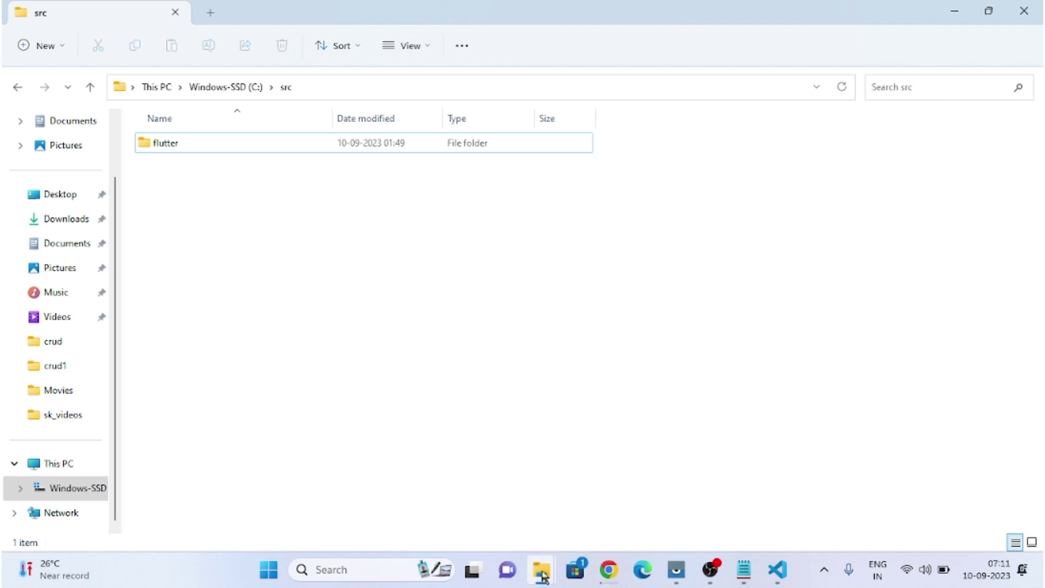
pyautogui.moveTo(542, 570)
pyautogui.click(376, 479)
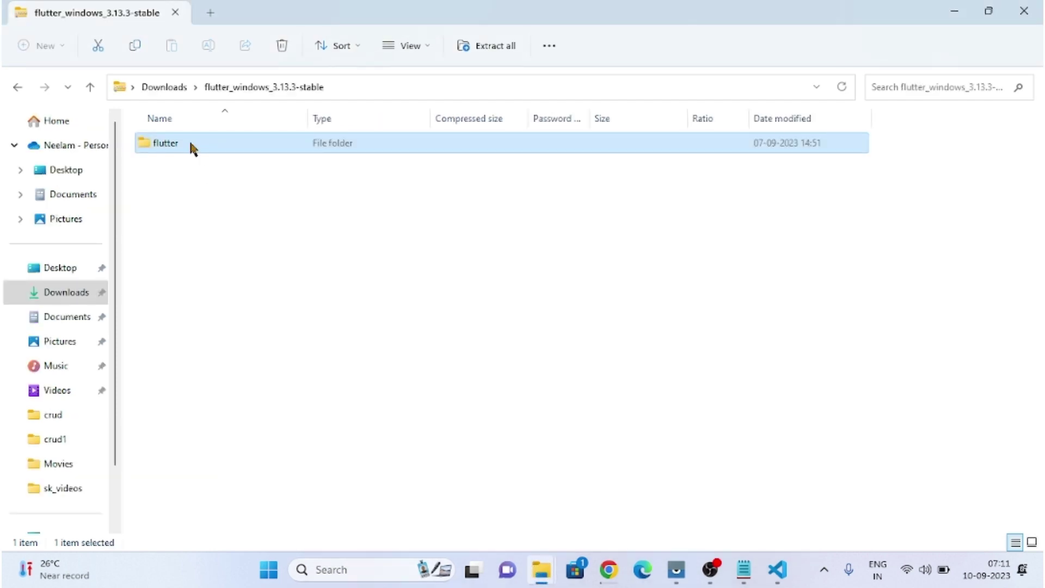
pyautogui.click(593, 490)
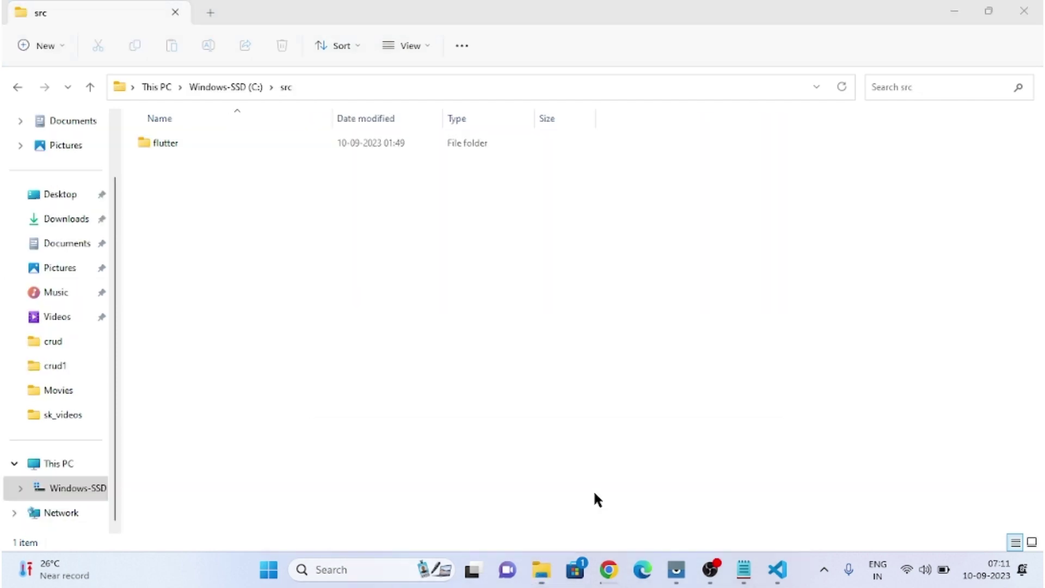
pyautogui.click(231, 87)
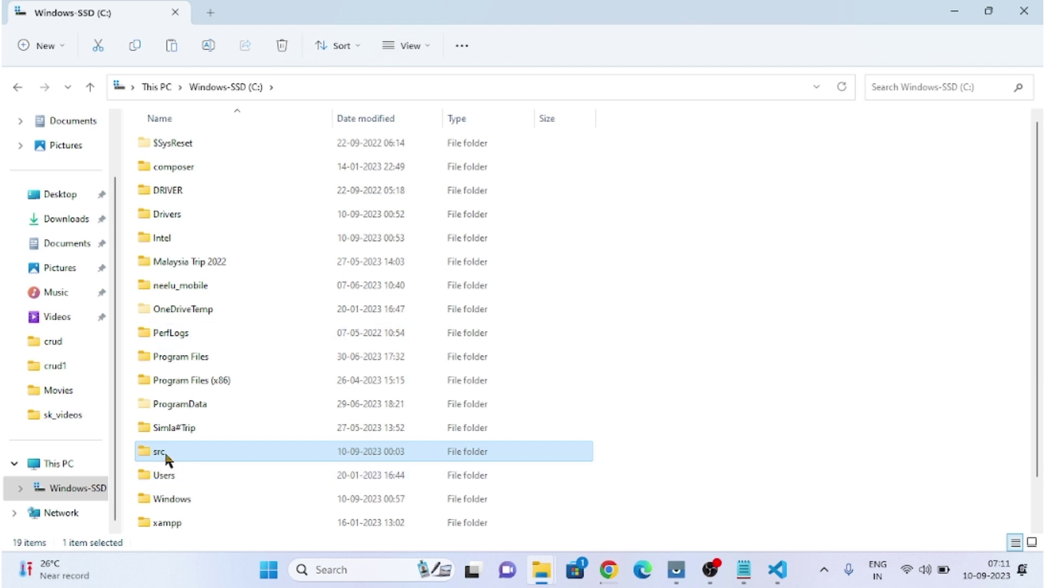
pyautogui.doubleClick(166, 455)
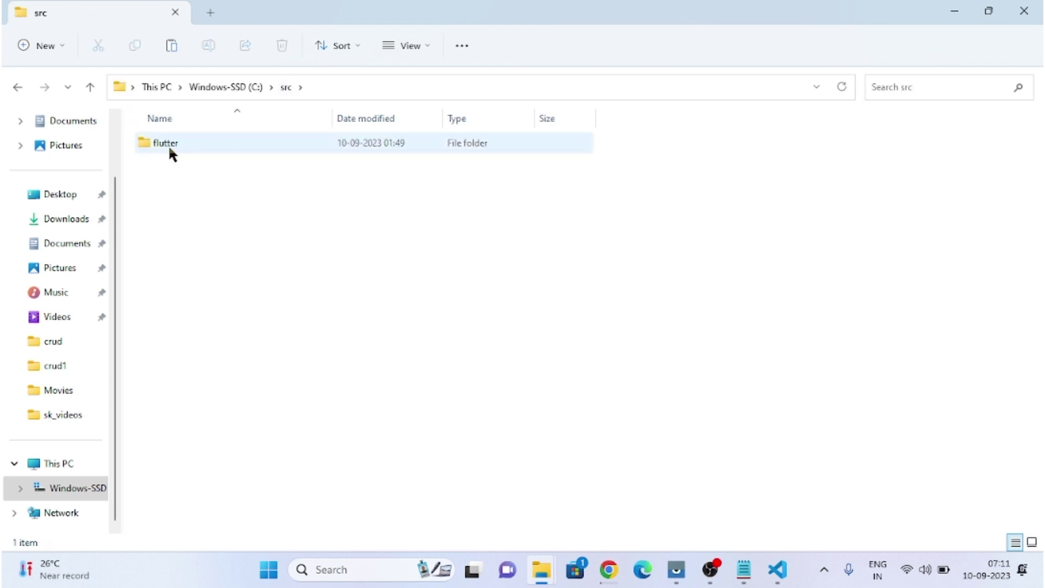
pyautogui.rightClick(188, 188)
pyautogui.click(166, 164)
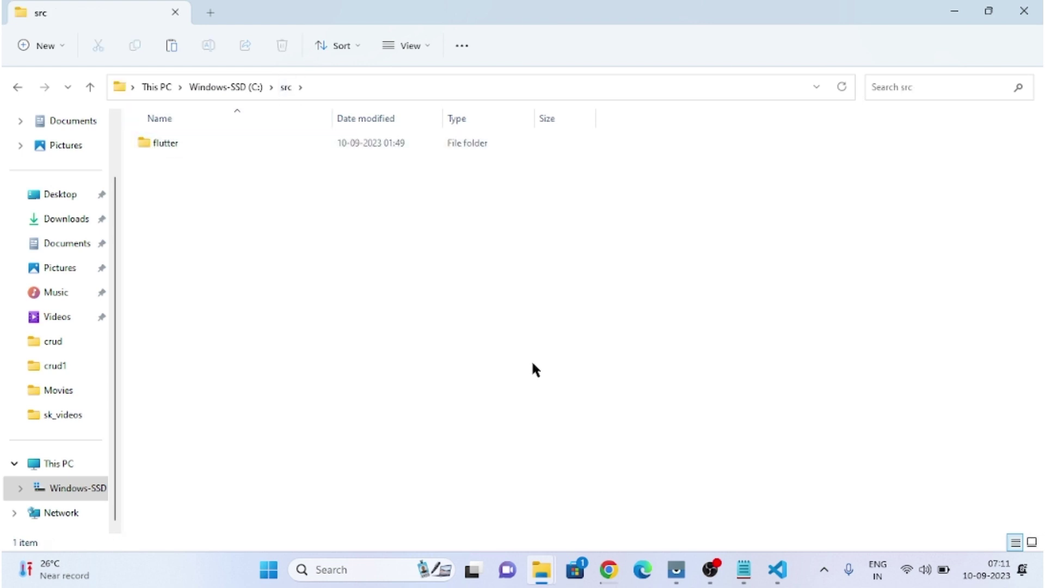
# Append "=> DONE" to the Step 2 line of the Flutter_setup notes in Notepad and highlight Steps 1 and 2.
pyautogui.moveTo(541, 569)
pyautogui.click(417, 502)
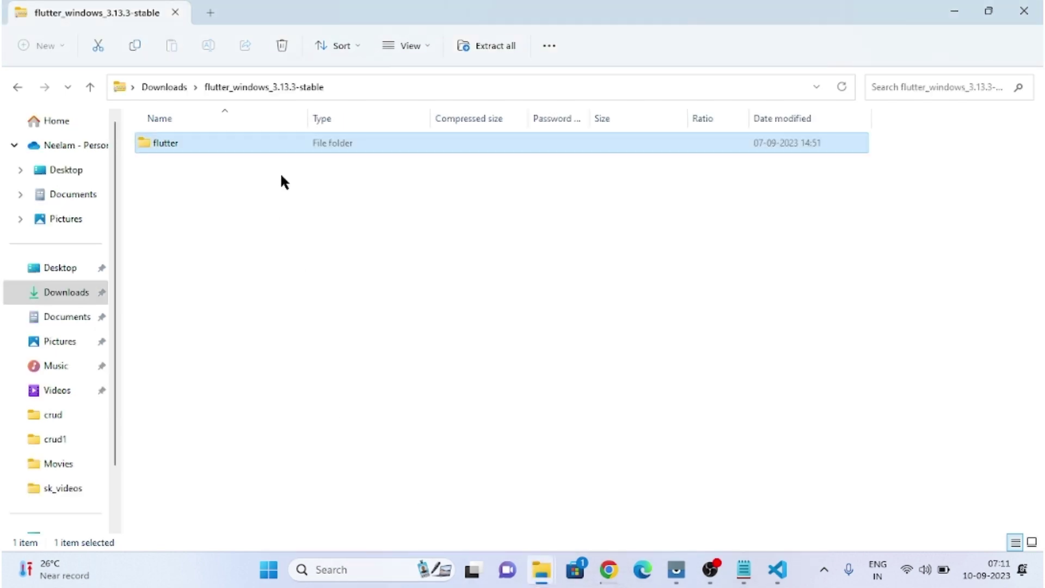
pyautogui.click(744, 569)
pyautogui.click(795, 321)
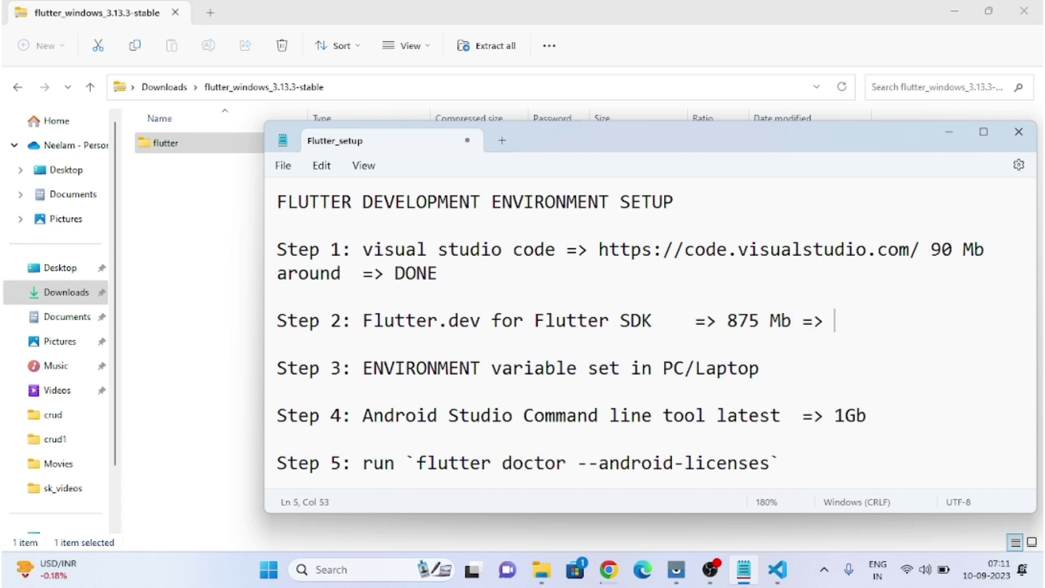
pyautogui.write('=> DONE')
pyautogui.moveTo(897, 323); pyautogui.dragTo(272, 241)
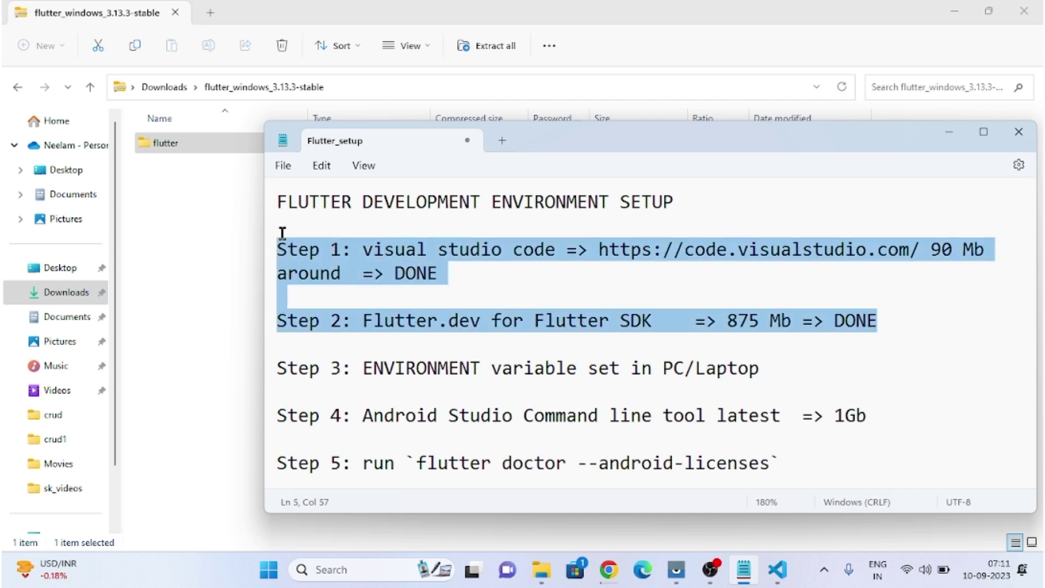
# Highlight the Step 3 environment variable line in the Flutter_setup notes, and bring the File Explorer window back to the front.
pyautogui.moveTo(280, 368); pyautogui.dragTo(763, 370)
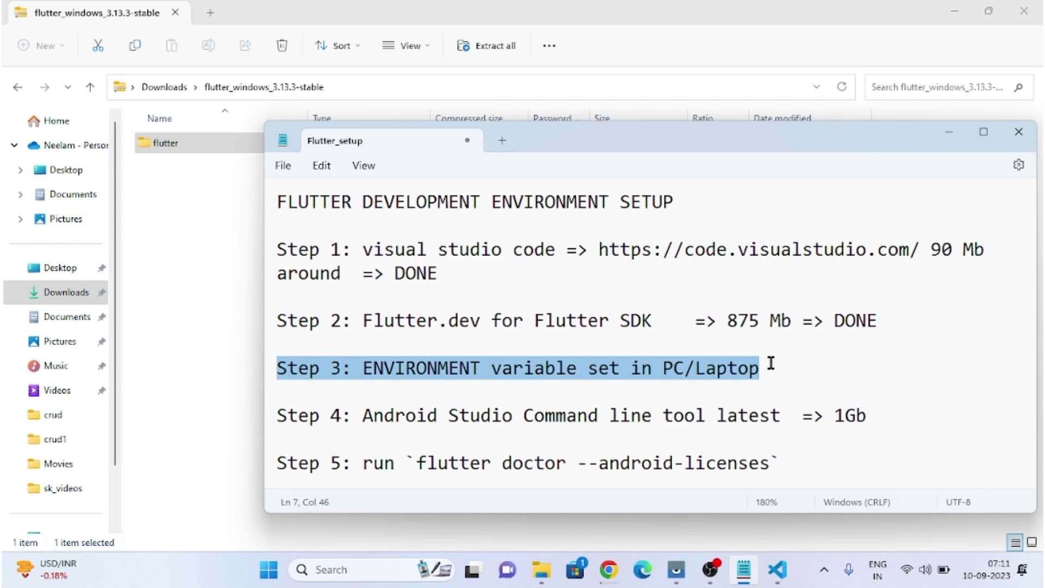
pyautogui.moveTo(635, 146); pyautogui.dragTo(714, 166)
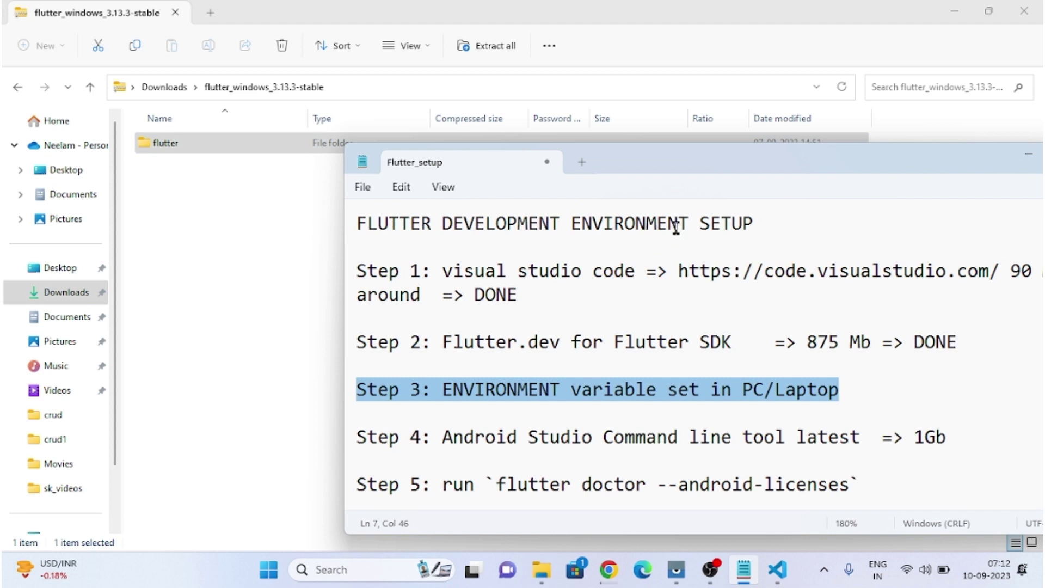
pyautogui.click(275, 199)
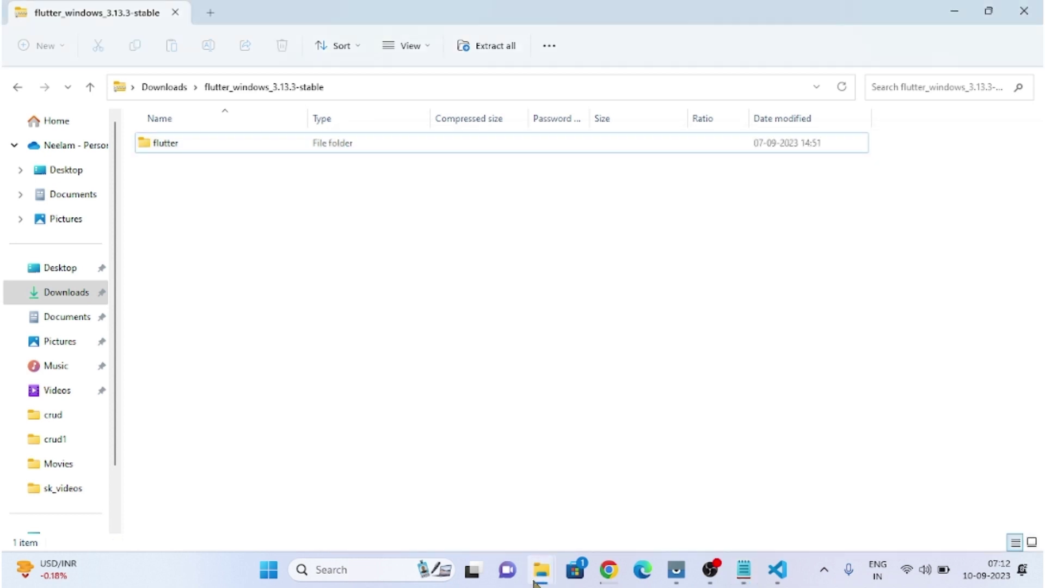
# Switch to the File Explorer window showing the src folder and go up to the C: drive.
pyautogui.moveTo(542, 570)
pyautogui.click(534, 485)
pyautogui.click(243, 88)
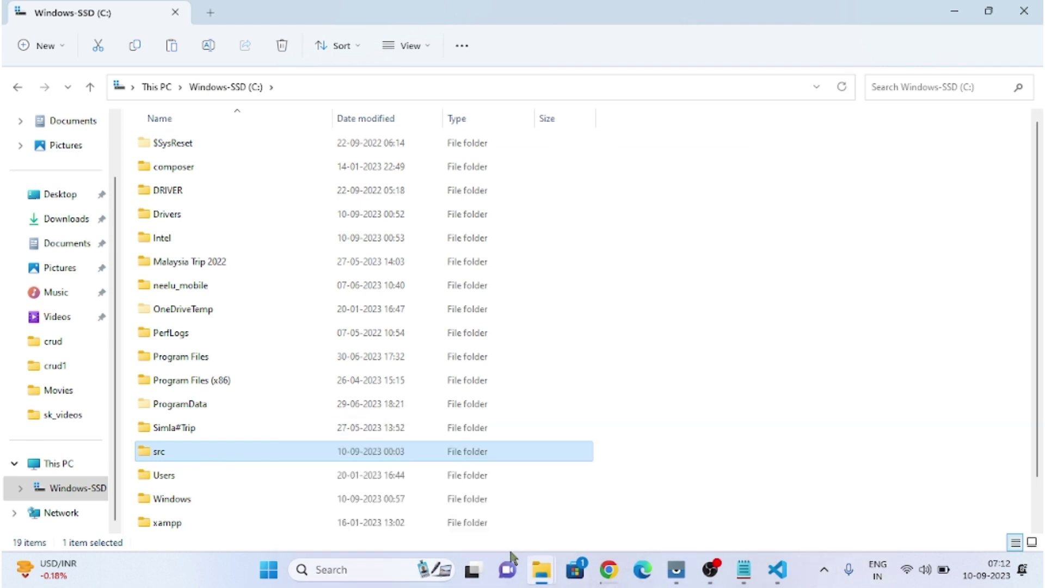
# Search Windows for cmd, open Command Prompt, and move its window aside.
pyautogui.click(380, 574)
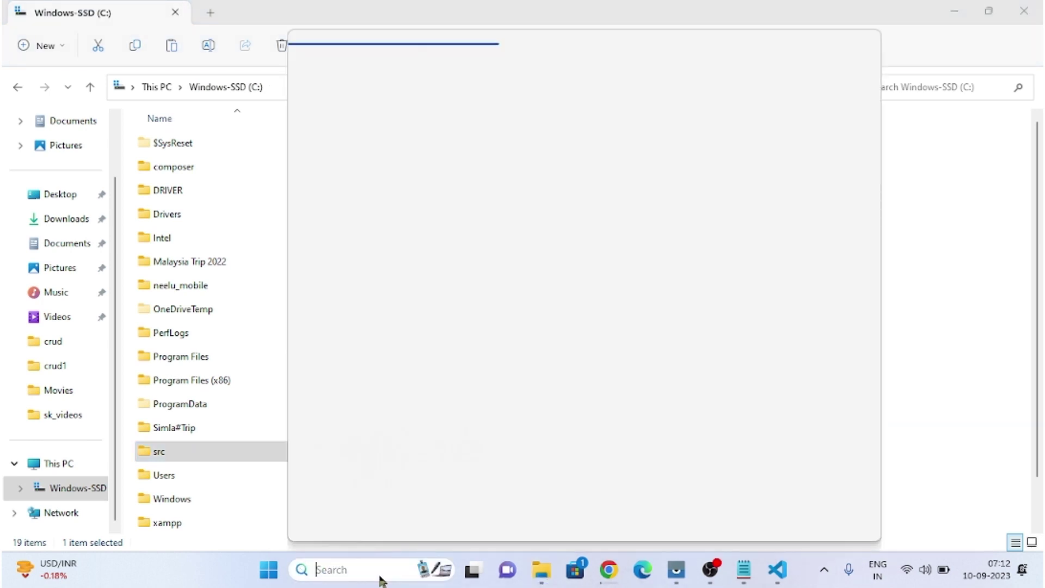
pyautogui.write('cmd')
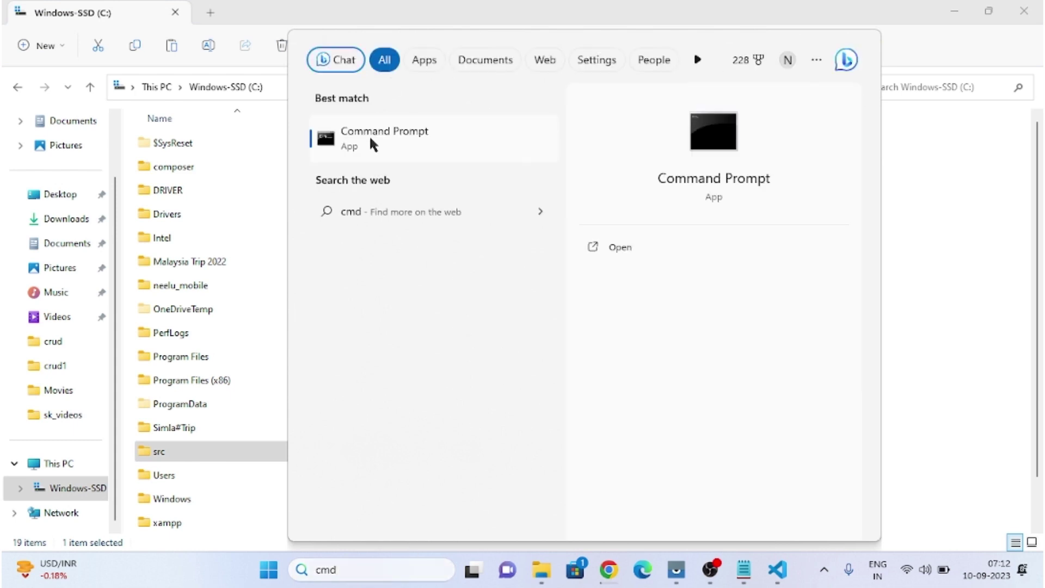
pyautogui.click(369, 135)
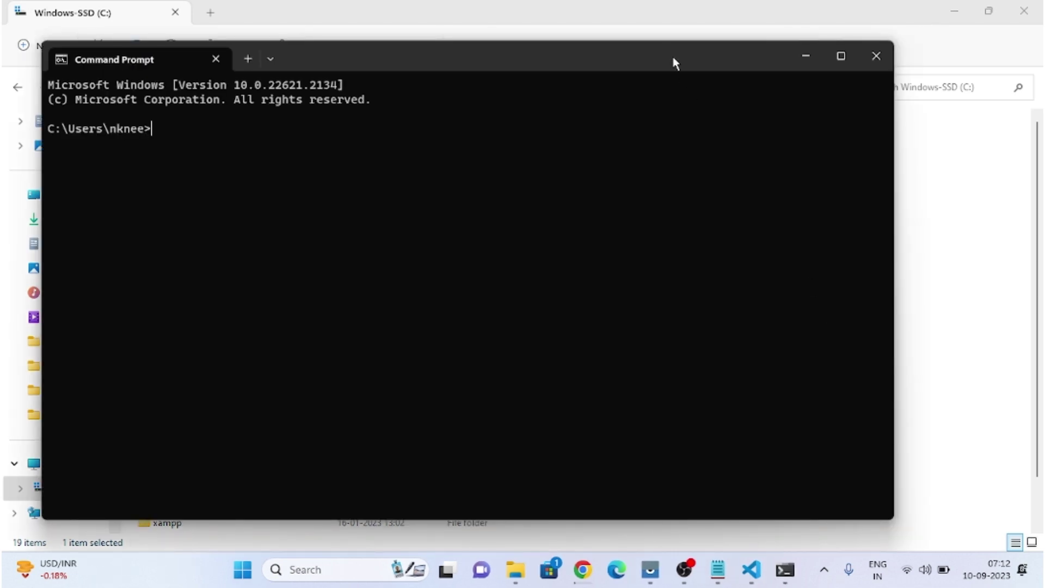
pyautogui.moveTo(731, 111); pyautogui.dragTo(756, 104)
pyautogui.click(926, 112)
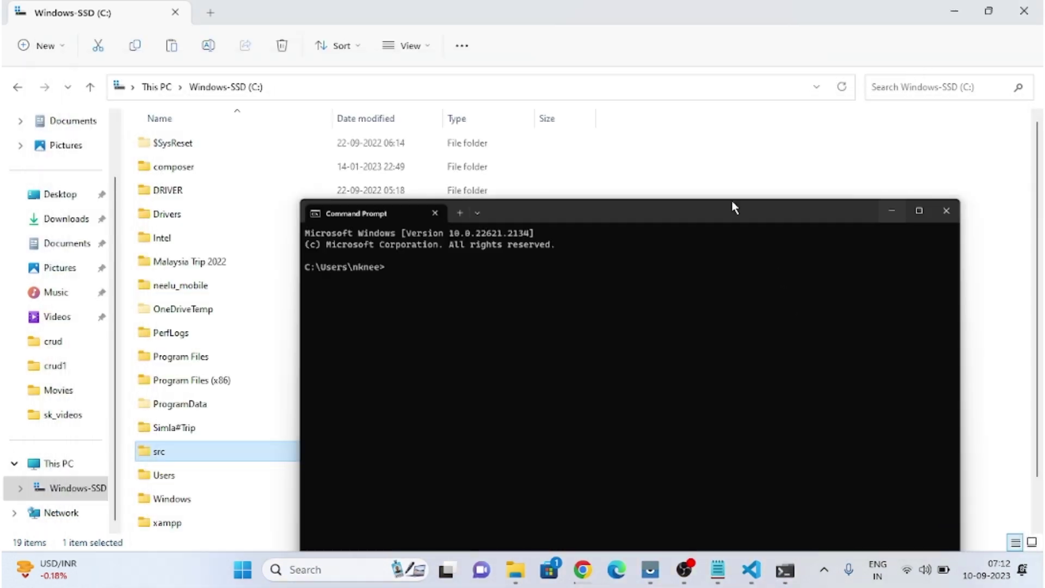
# Return to the Flutter_setup notes in Notepad and highlight the Step 3 line about setting the environment variable.
pyautogui.click(714, 581)
pyautogui.click(826, 416)
pyautogui.moveTo(840, 391); pyautogui.dragTo(358, 387)
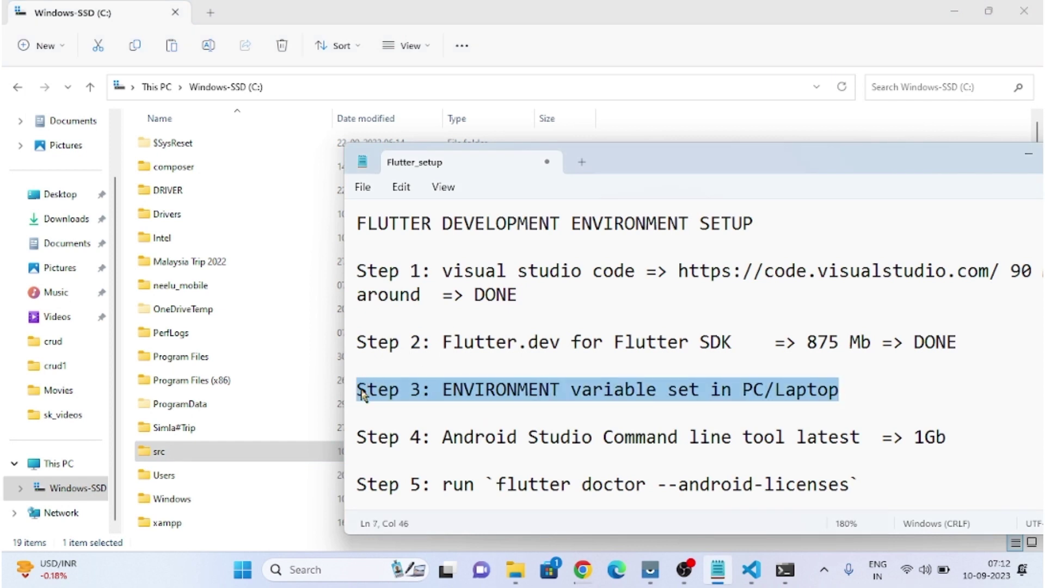
pyautogui.click(313, 568)
pyautogui.write('E')
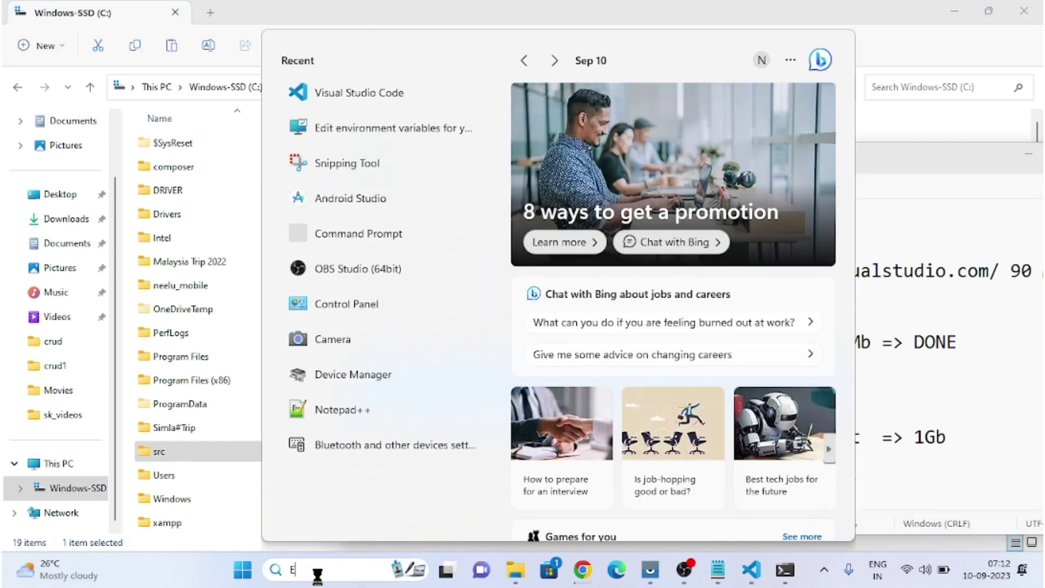
pyautogui.write('nv')
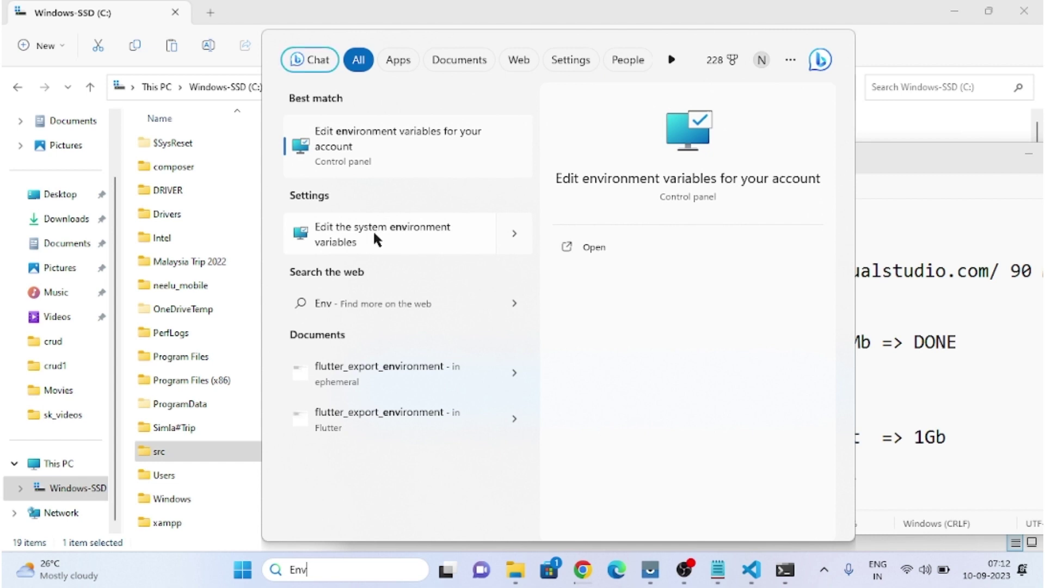
pyautogui.click(374, 231)
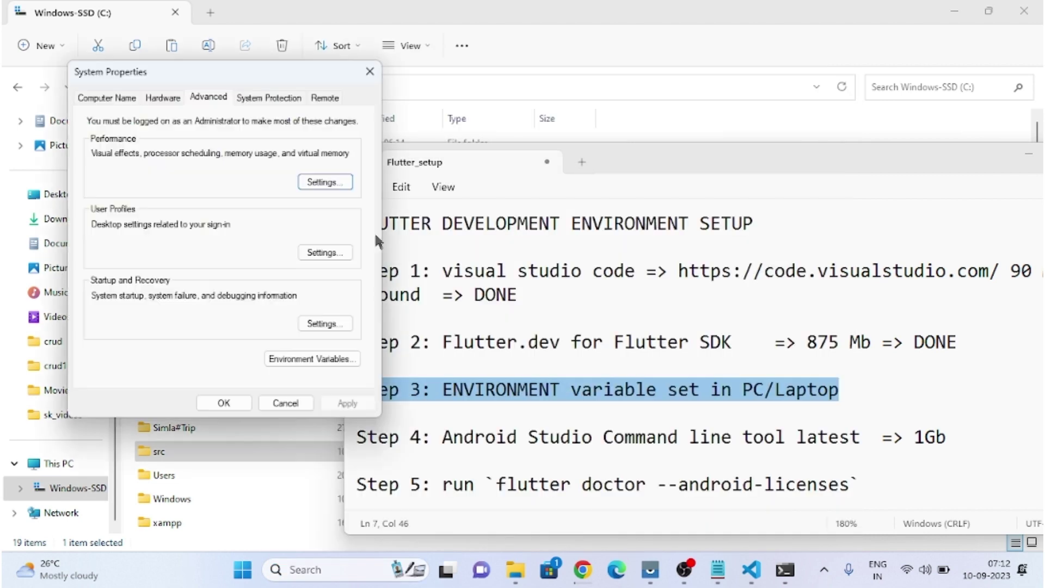
pyautogui.moveTo(655, 169); pyautogui.dragTo(703, 162)
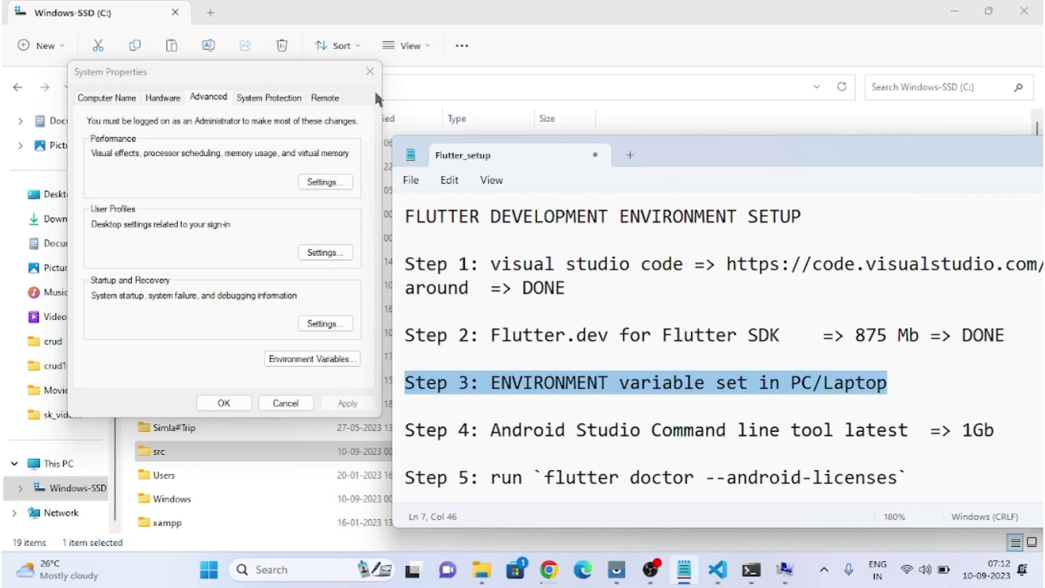
pyautogui.click(370, 71)
pyautogui.click(338, 570)
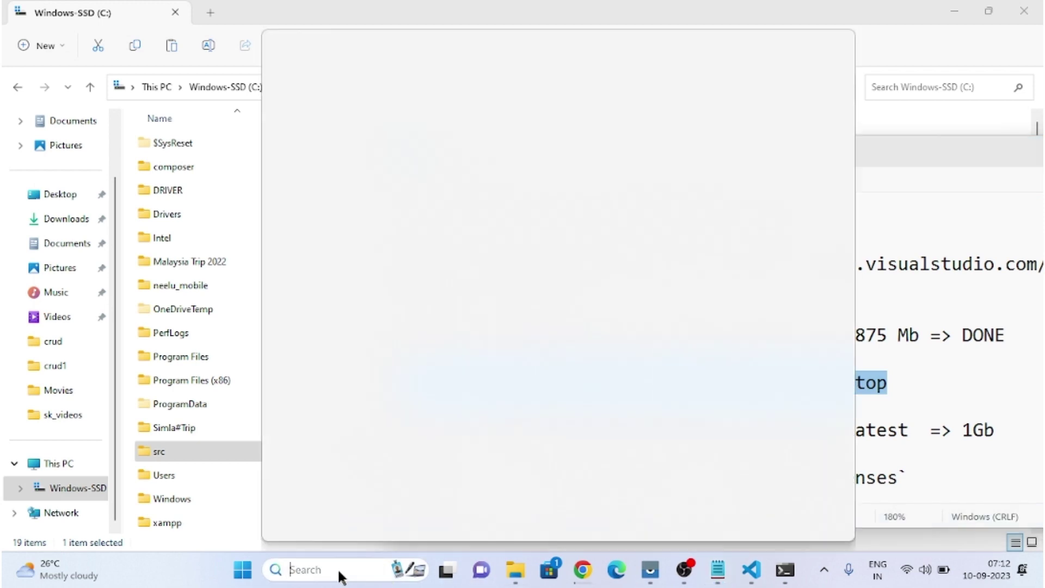
pyautogui.write('env')
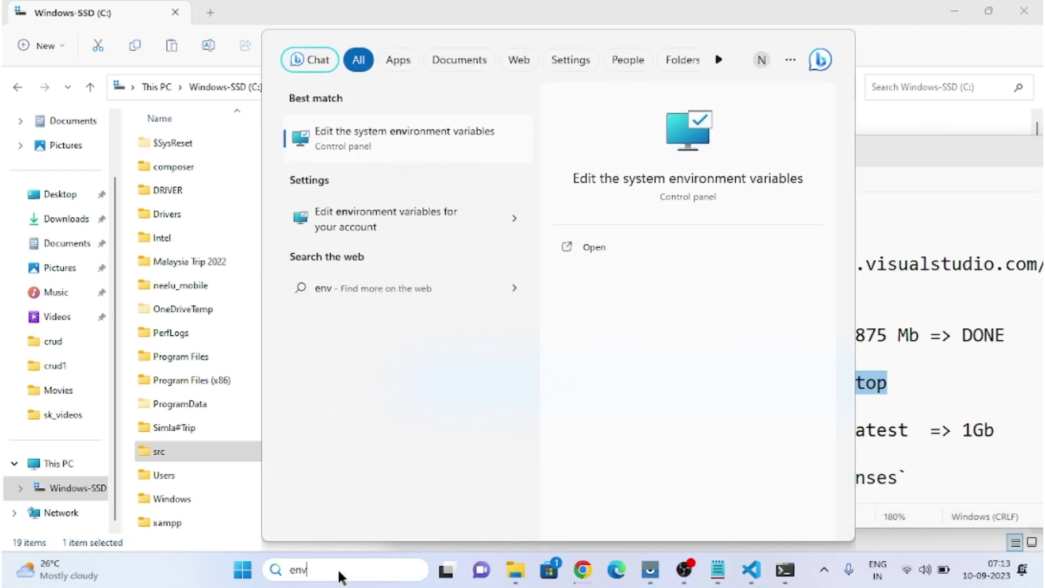
pyautogui.click(432, 135)
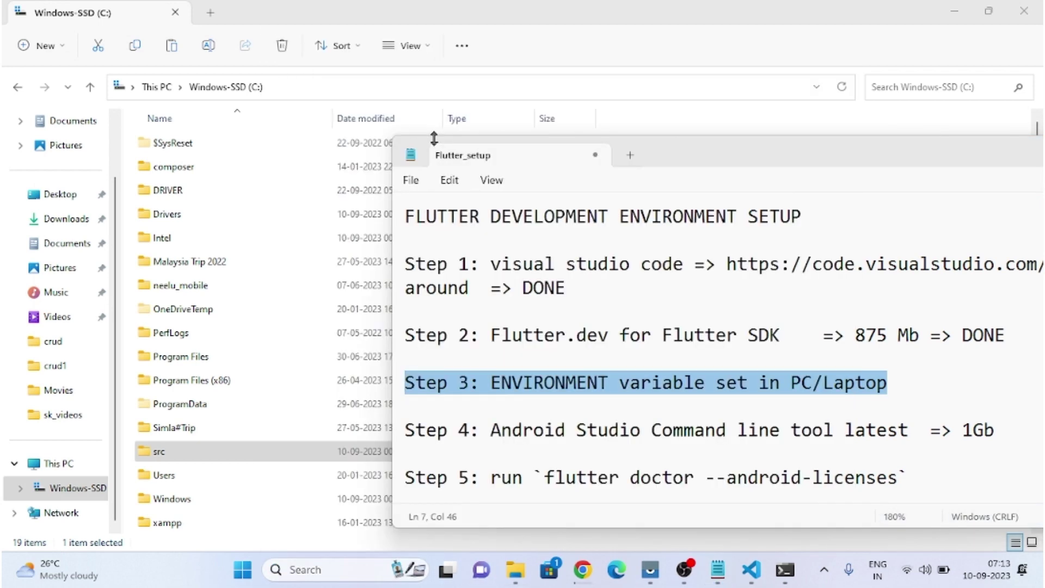
pyautogui.click(384, 89)
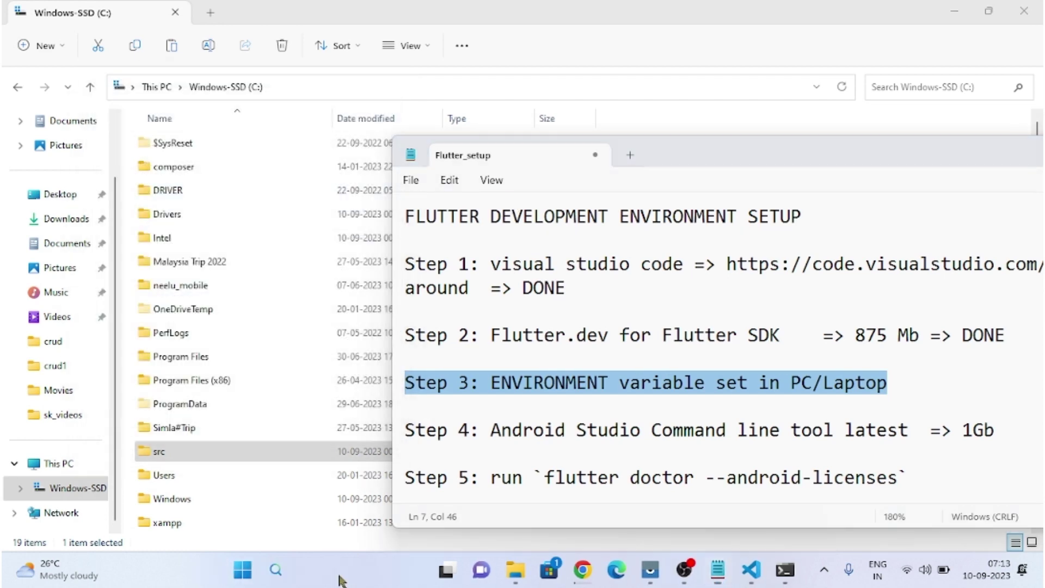
# Search Windows for envi, open the environment variables for the account, and examine the Flutter entry among the user variables.
pyautogui.click(342, 580)
pyautogui.write('envi')
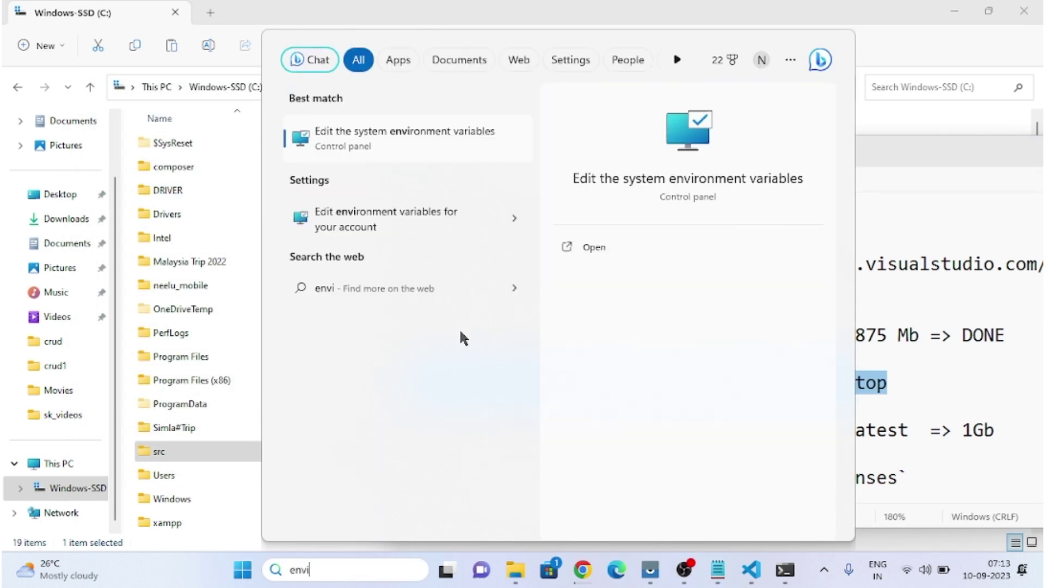
pyautogui.click(445, 211)
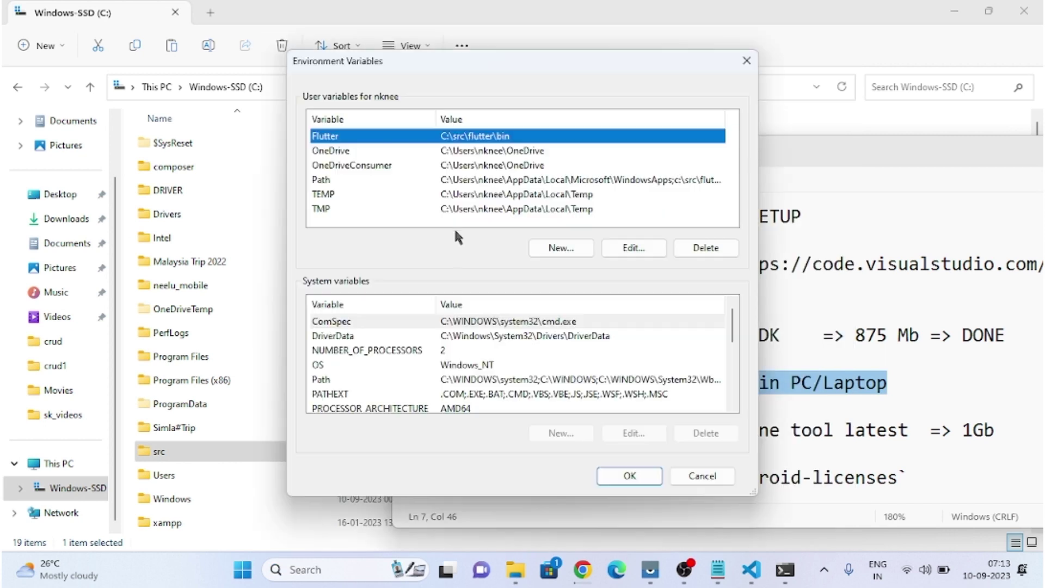
pyautogui.moveTo(641, 67); pyautogui.dragTo(629, 97)
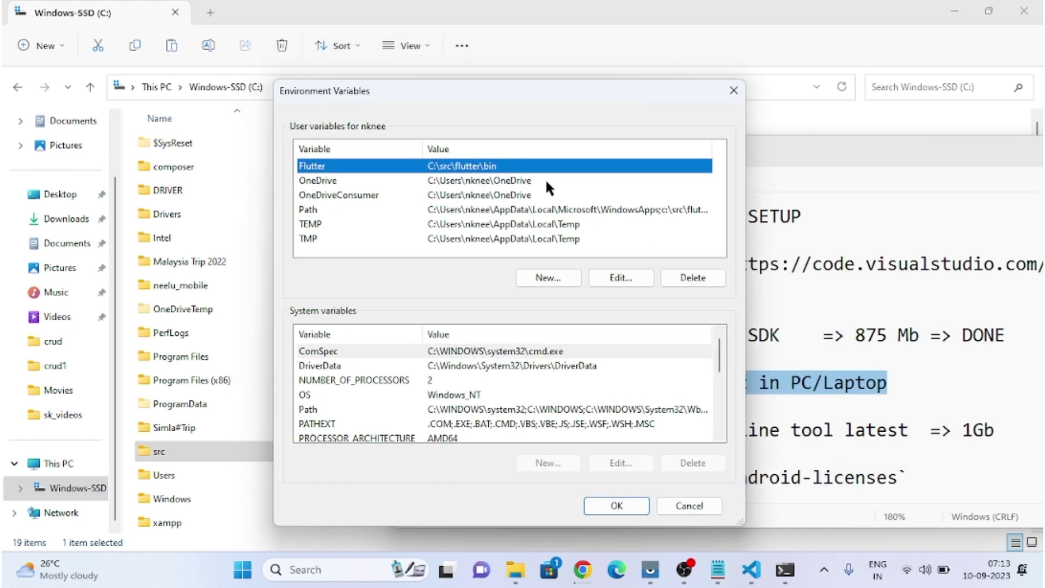
pyautogui.click(536, 184)
pyautogui.click(462, 168)
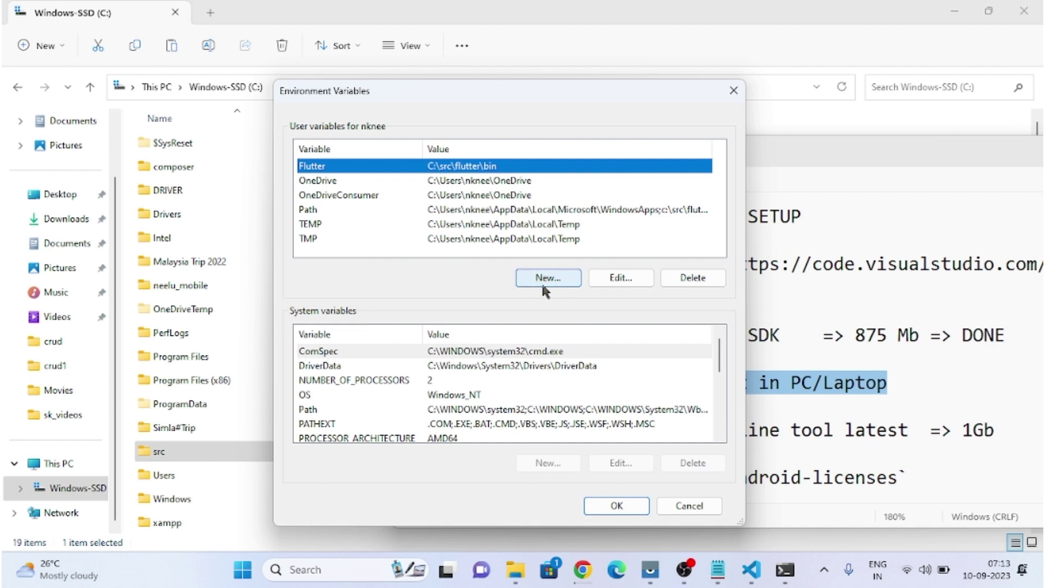
pyautogui.moveTo(661, 91); pyautogui.dragTo(708, 108)
# Return to the C: drive in File Explorer and browse through src and flutter into the bin folder.
pyautogui.click(855, 153)
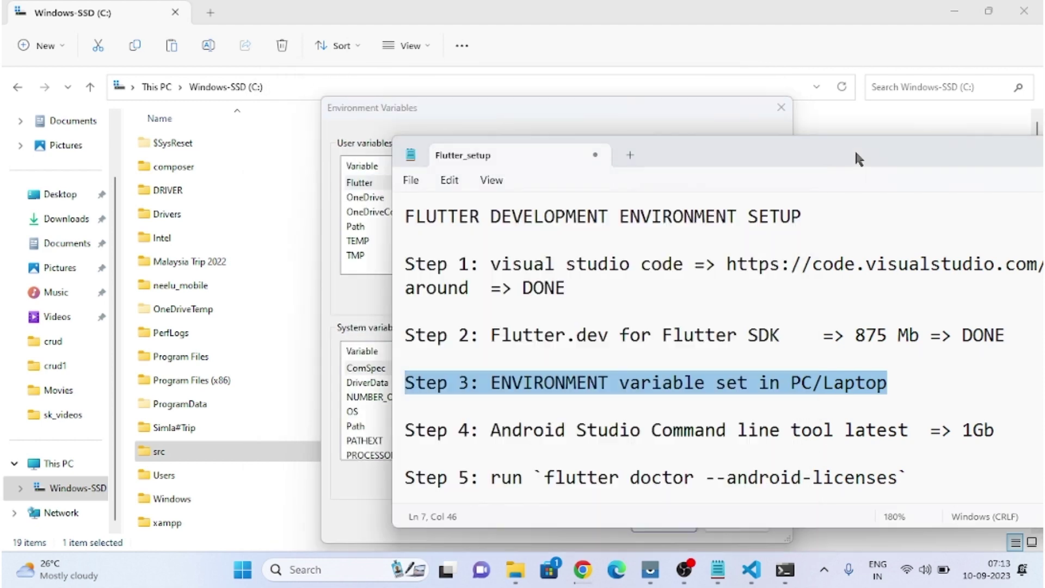
pyautogui.click(188, 448)
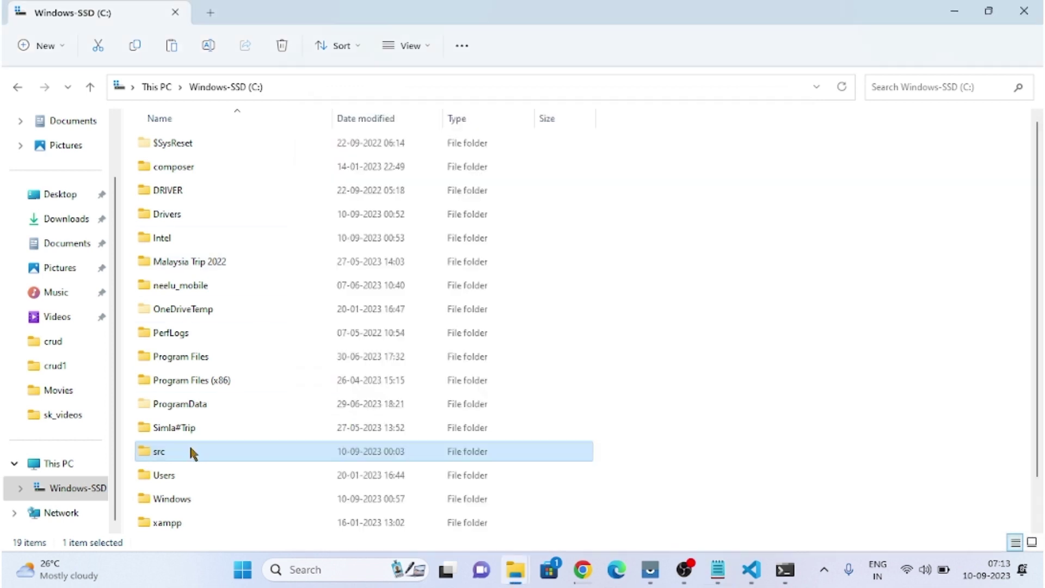
pyautogui.doubleClick(189, 448)
pyautogui.doubleClick(180, 147)
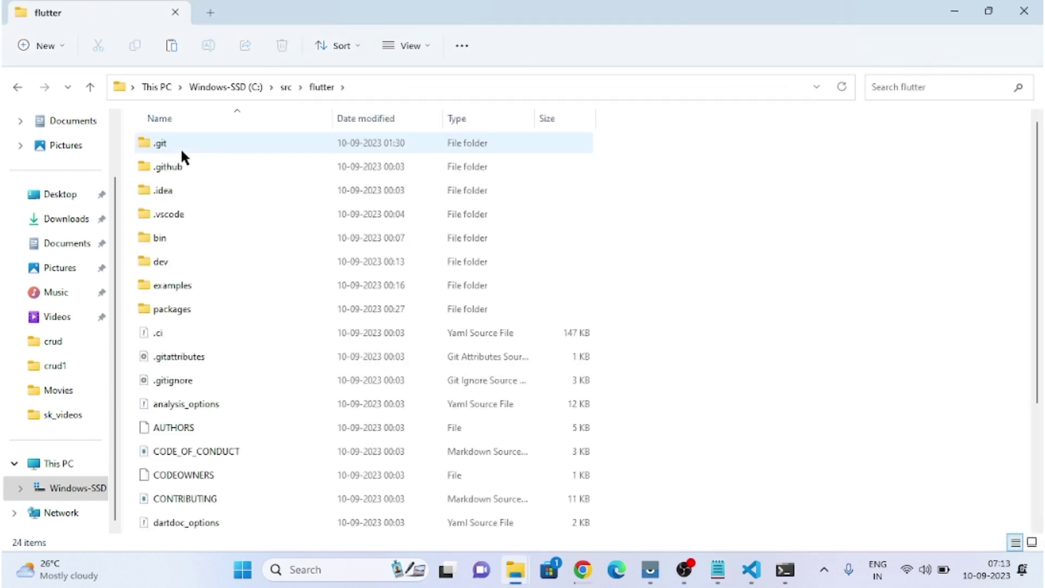
pyautogui.doubleClick(175, 235)
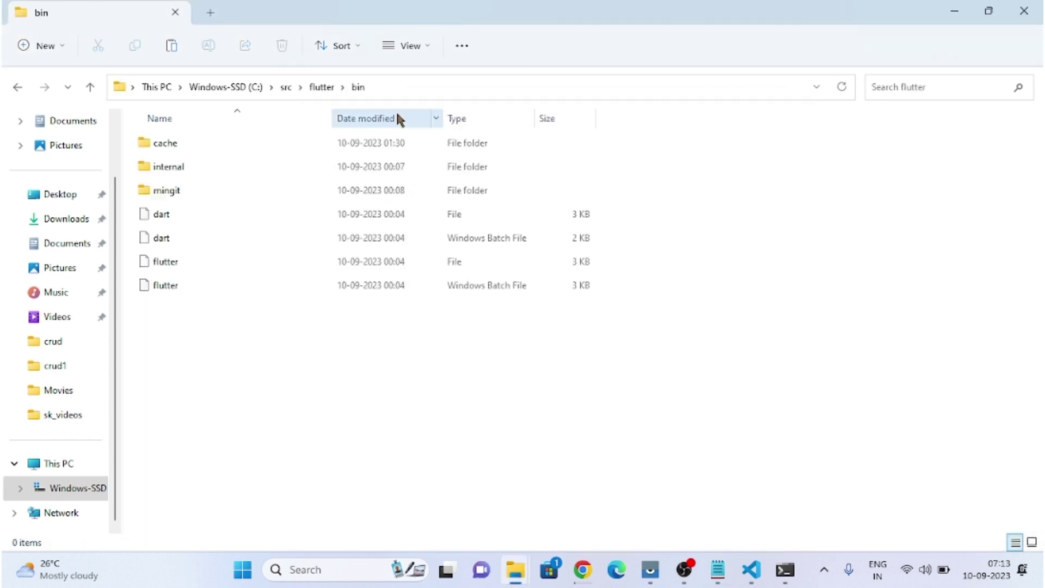
# Go back to src, reopen the bin folder inside flutter, and select its full path C:\src\flutter\bin.
pyautogui.click(286, 87)
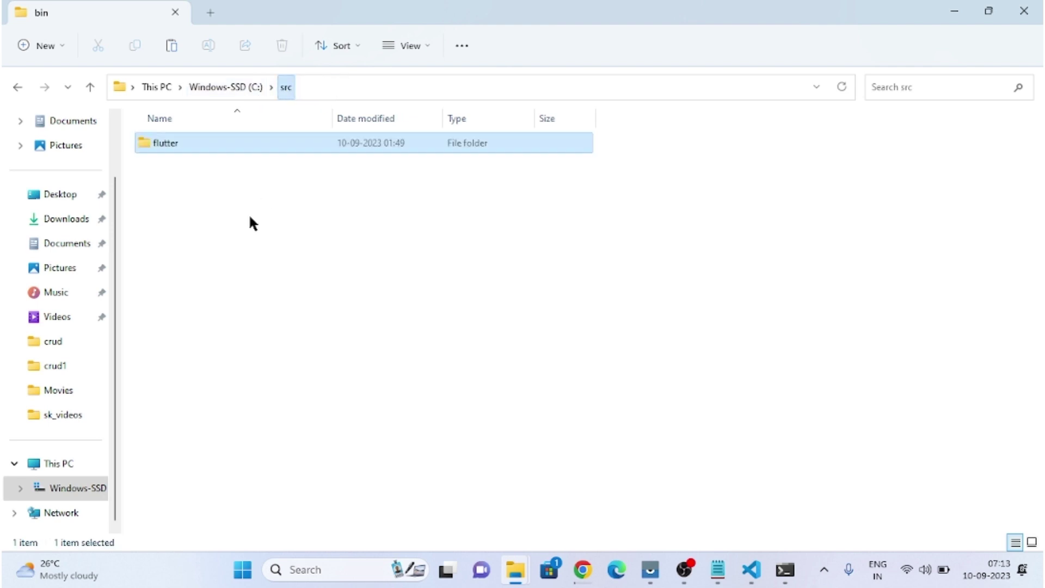
pyautogui.doubleClick(206, 146)
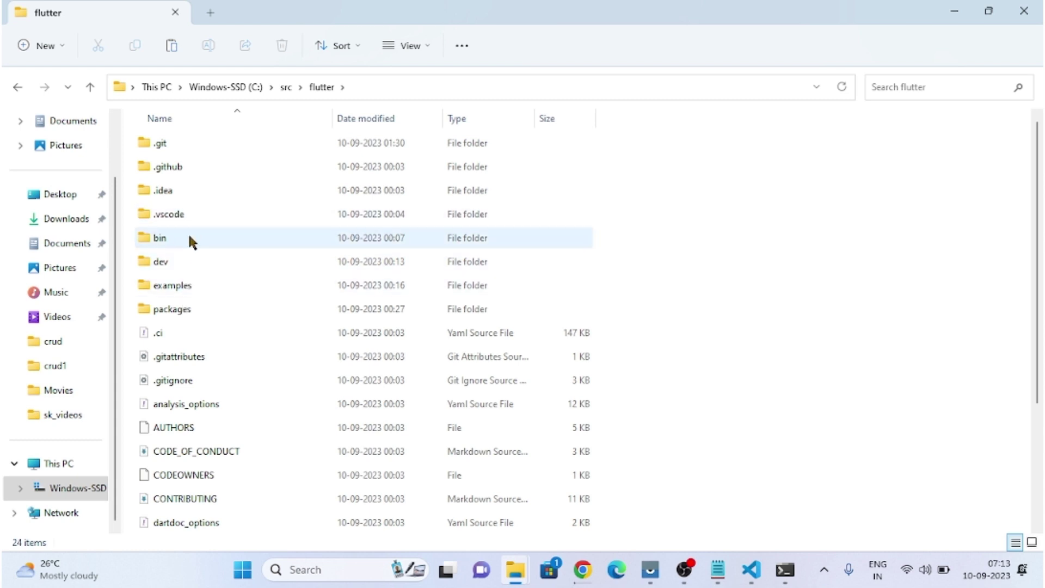
pyautogui.doubleClick(183, 243)
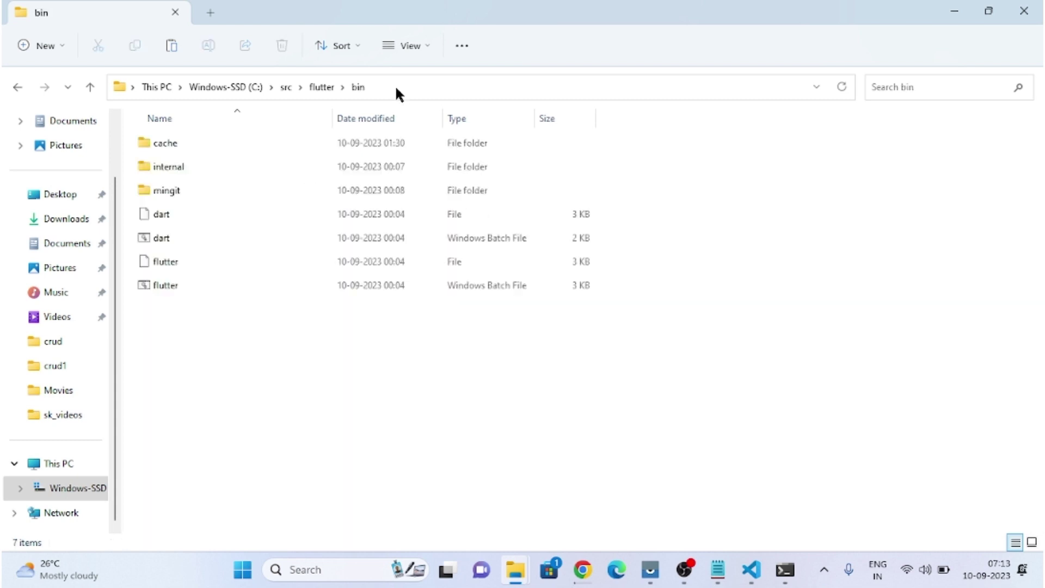
pyautogui.click(410, 91)
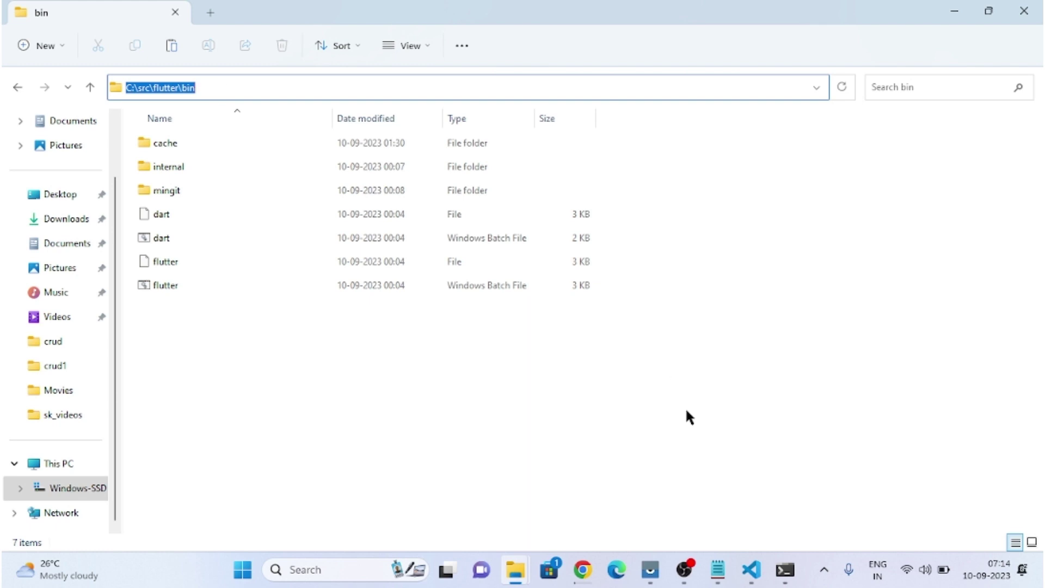
pyautogui.moveTo(754, 577)
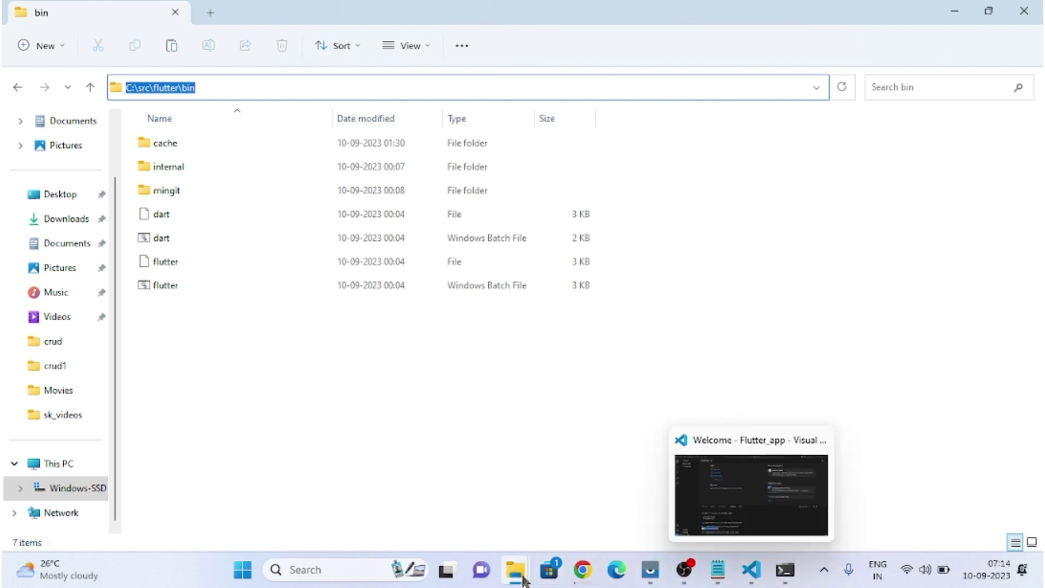
pyautogui.moveTo(523, 580)
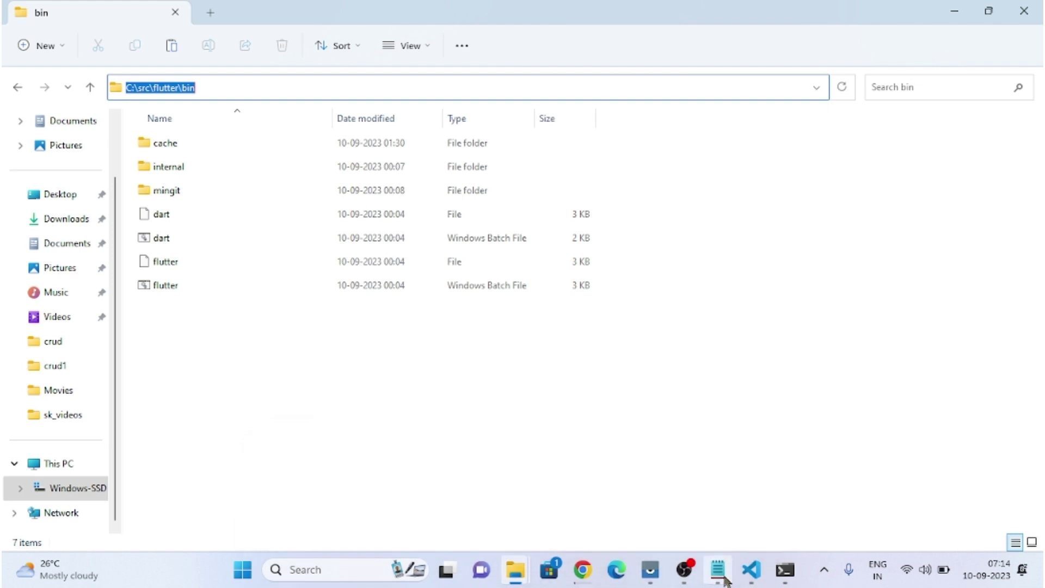
pyautogui.click(824, 569)
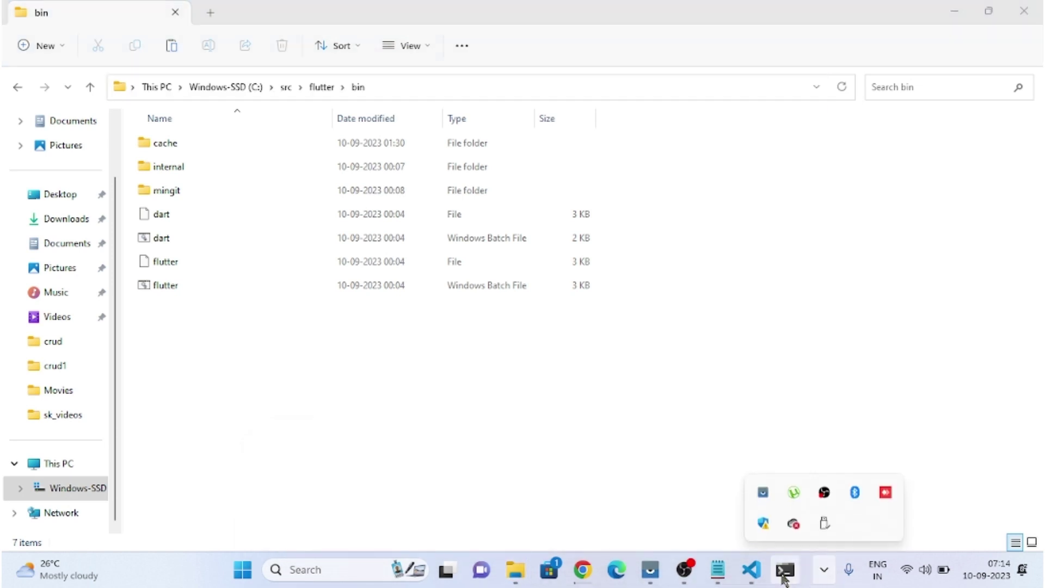
pyautogui.click(785, 569)
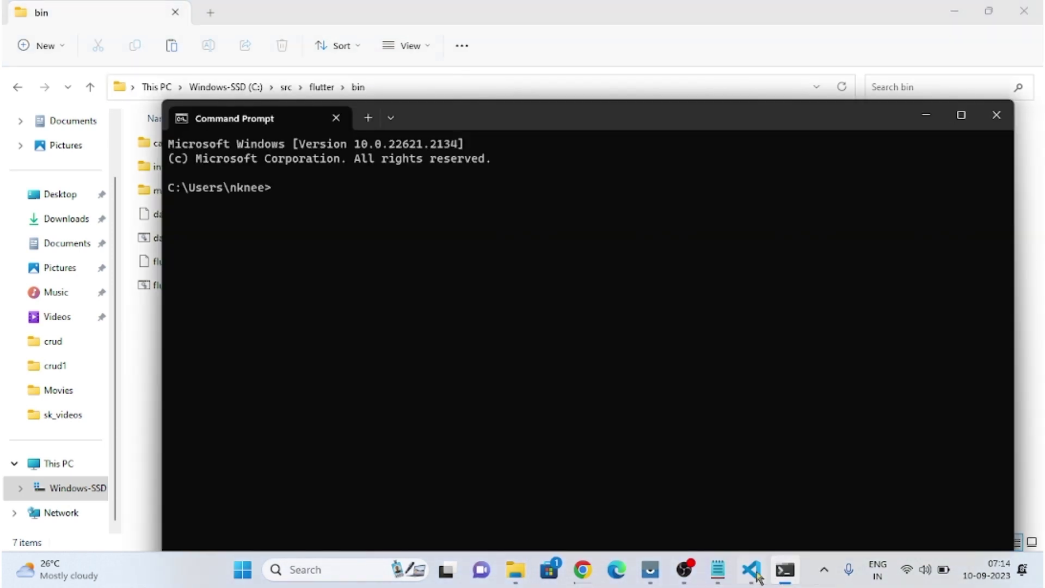
# Search Windows for envir and reopen the environment variables for the account.
pyautogui.click(316, 570)
pyautogui.write('envir')
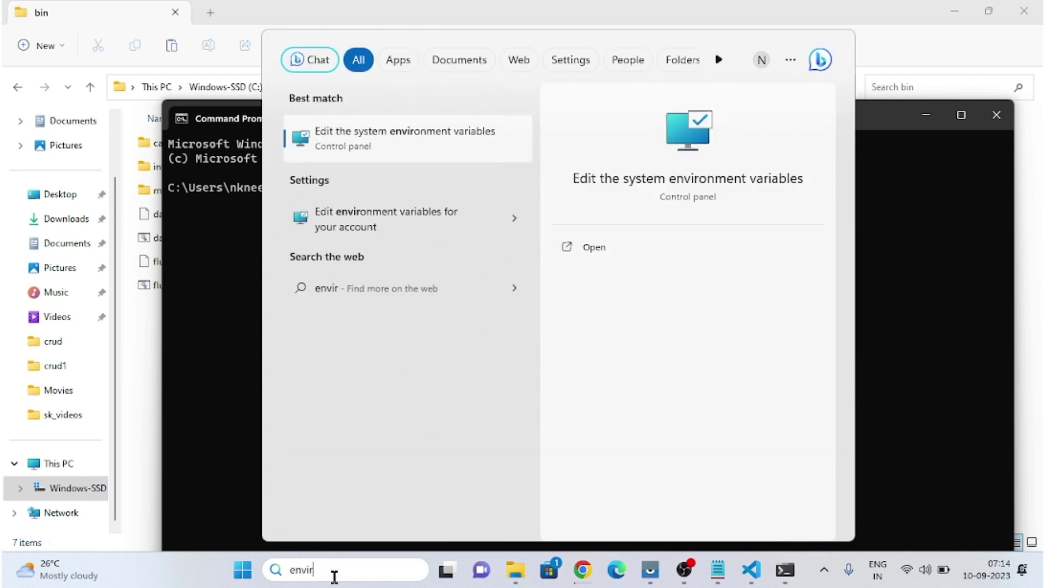
pyautogui.click(392, 218)
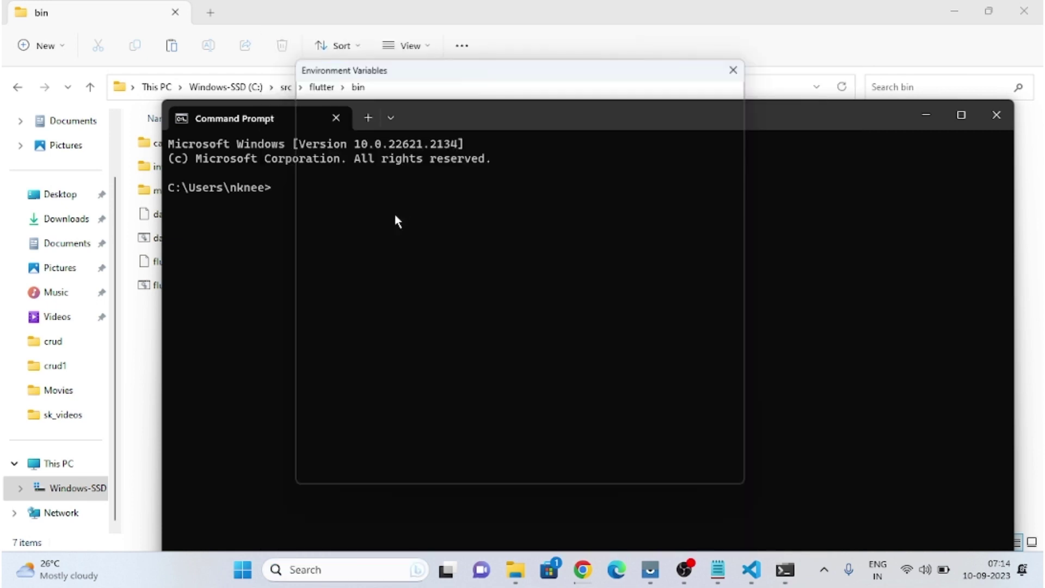
# Close the blank new user variable and bring up the account's environment variables again through a Windows search for envir.
pyautogui.click(562, 248)
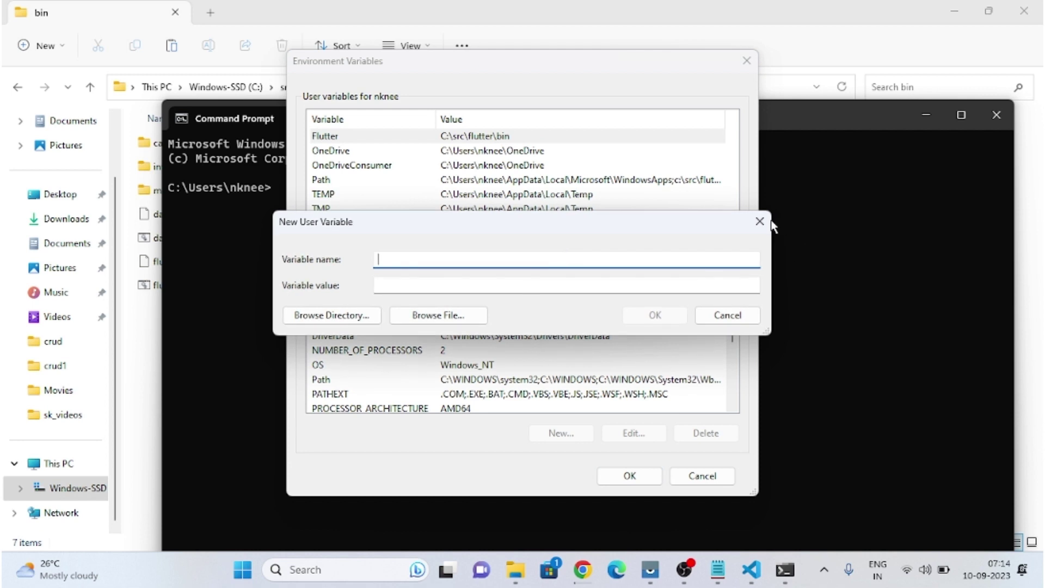
pyautogui.press('Escape')
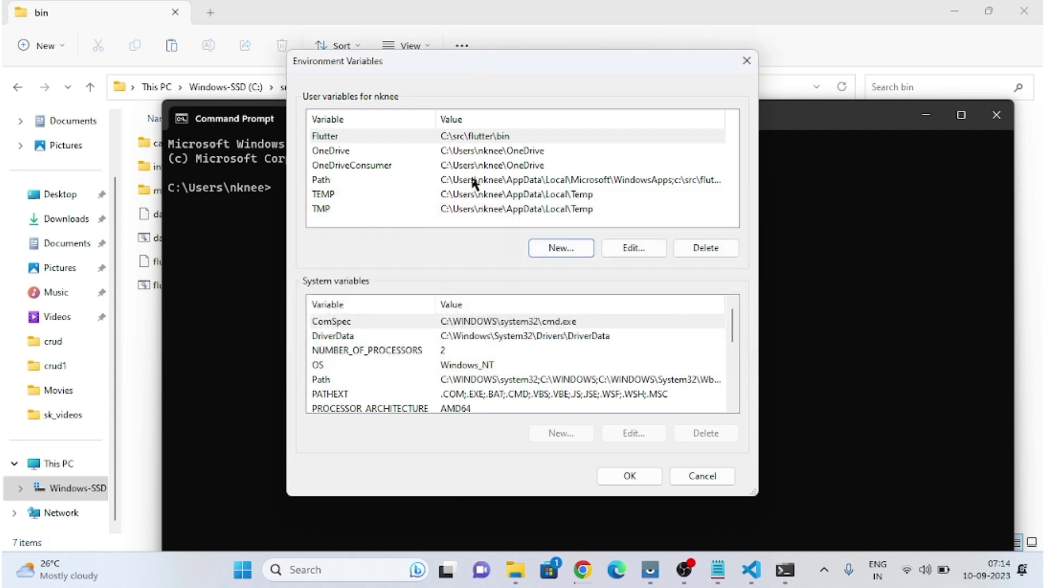
pyautogui.click(299, 570)
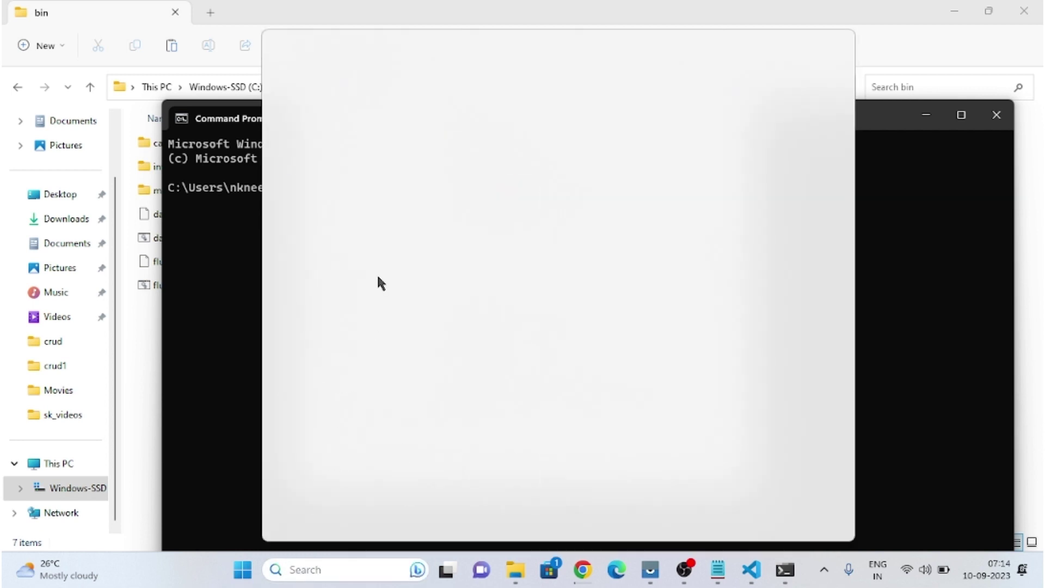
pyautogui.write('envir')
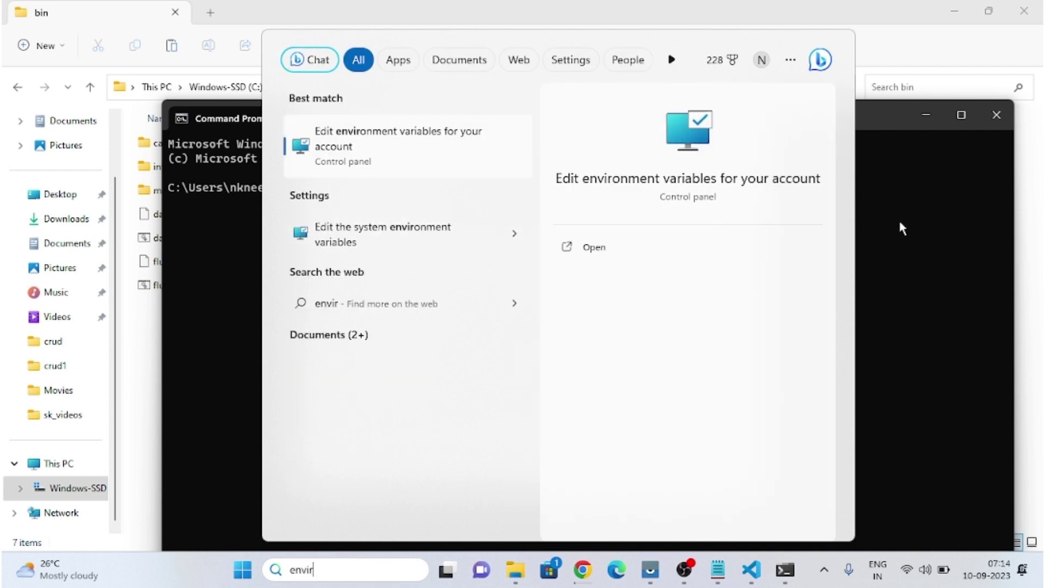
pyautogui.press('Return')
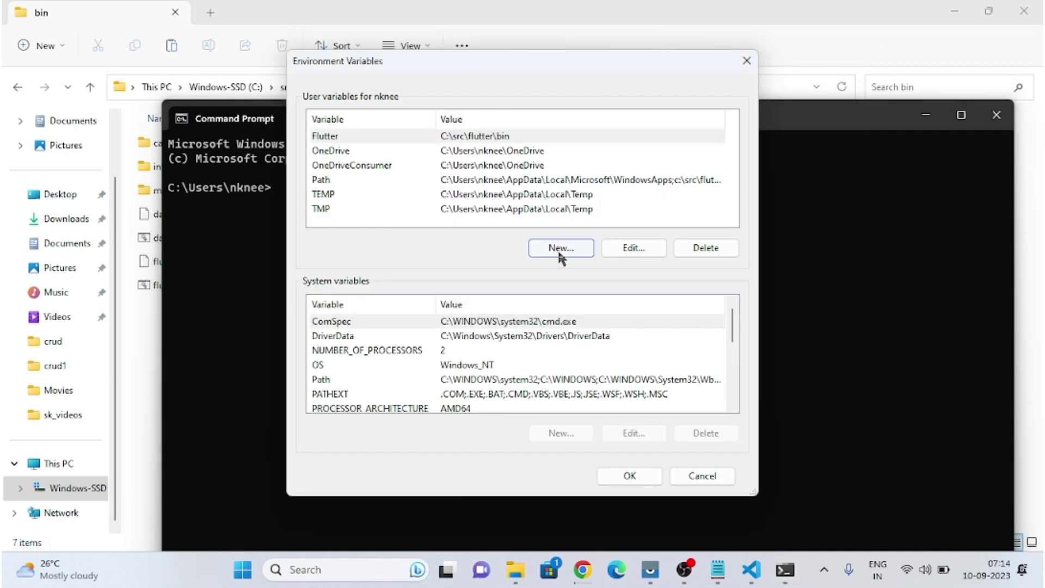
# Fill in a new user variable named Flutter with the value C:\src\flutter\bin, and discard it without saving.
pyautogui.click(561, 248)
pyautogui.write('Flutter')
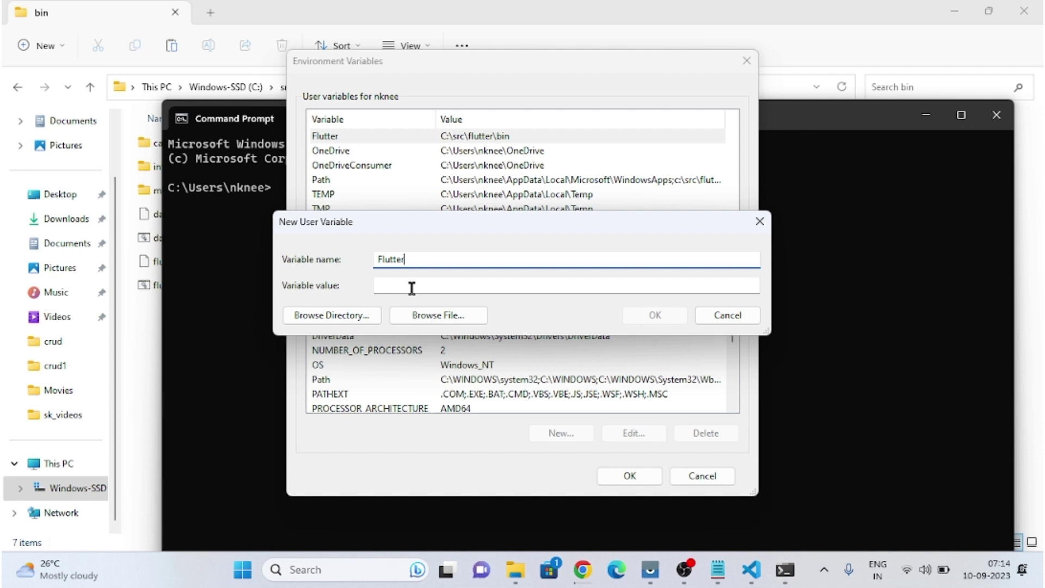
pyautogui.click(412, 289)
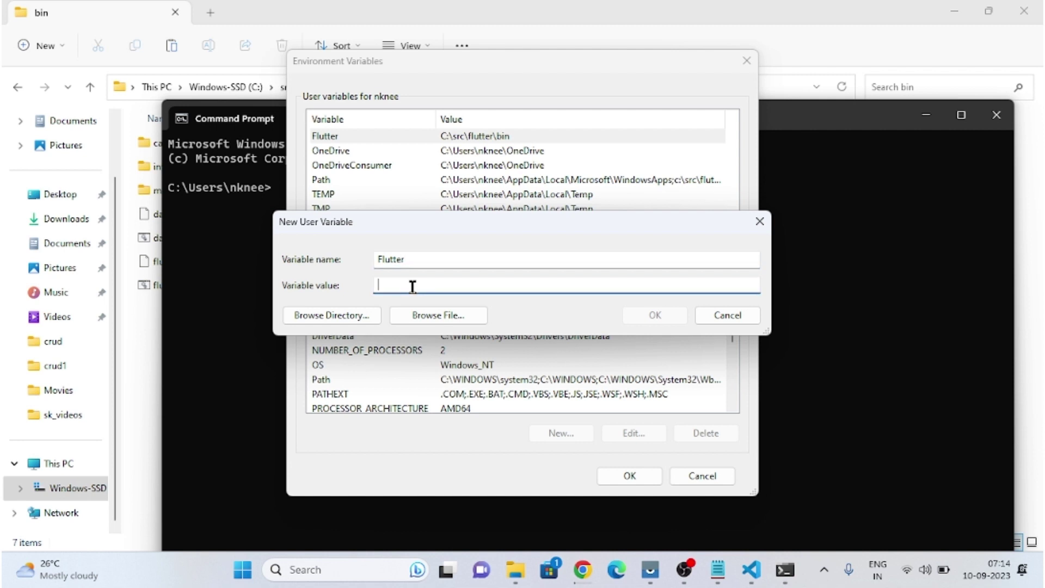
pyautogui.rightClick(411, 288)
pyautogui.click(430, 355)
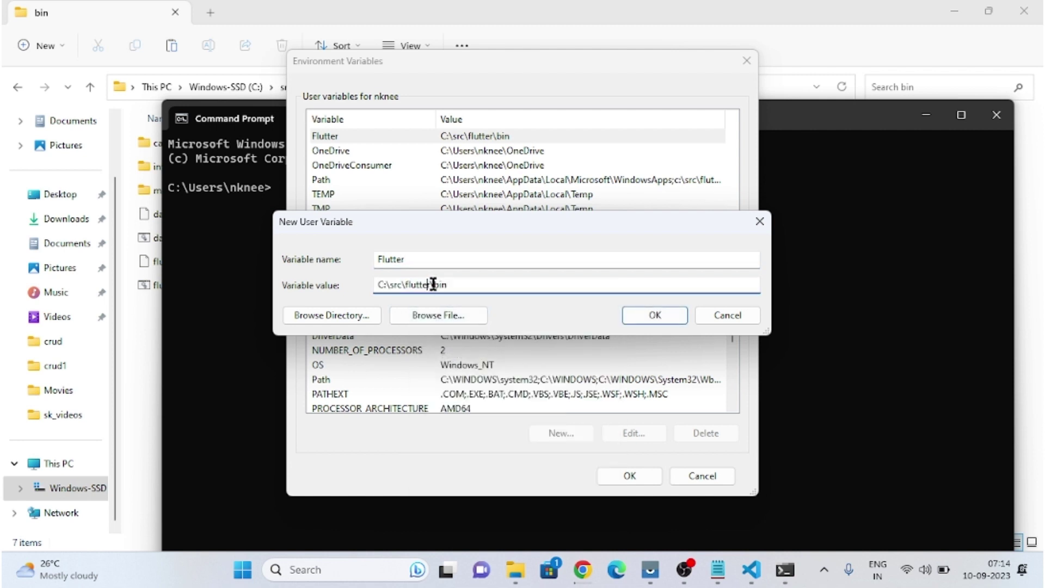
pyautogui.moveTo(452, 285); pyautogui.dragTo(366, 286)
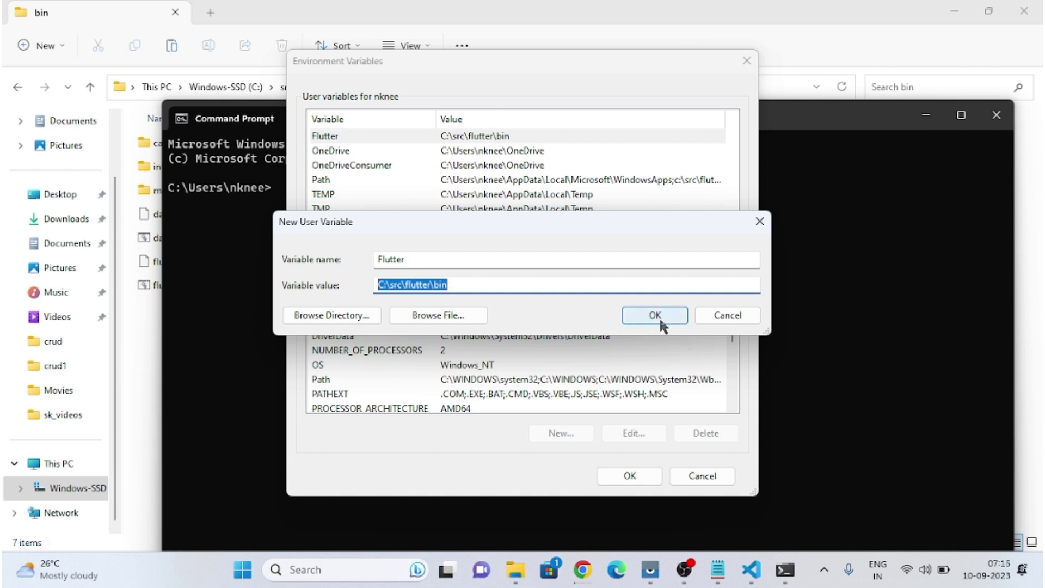
pyautogui.click(483, 286)
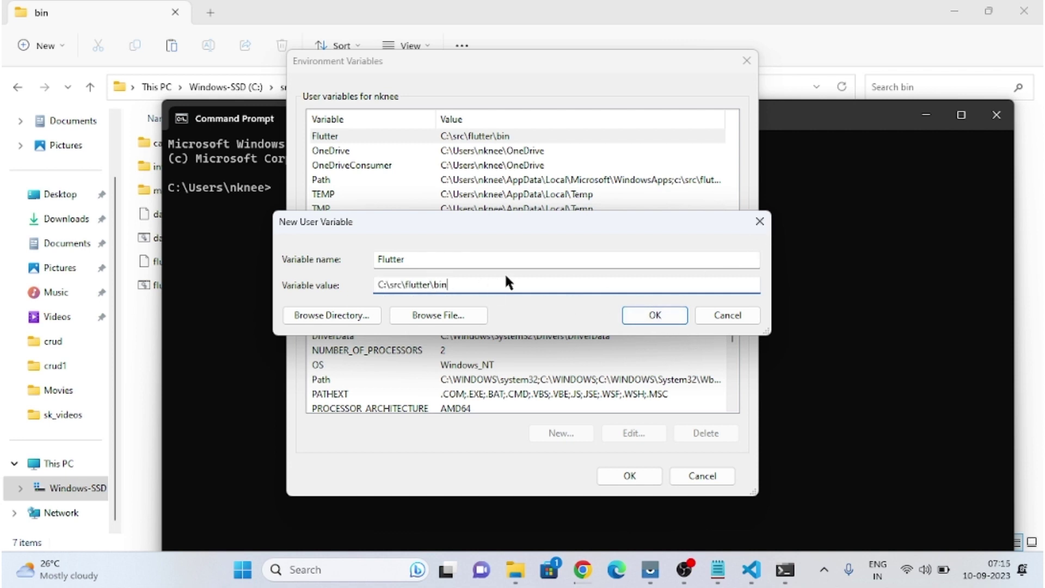
pyautogui.click(761, 228)
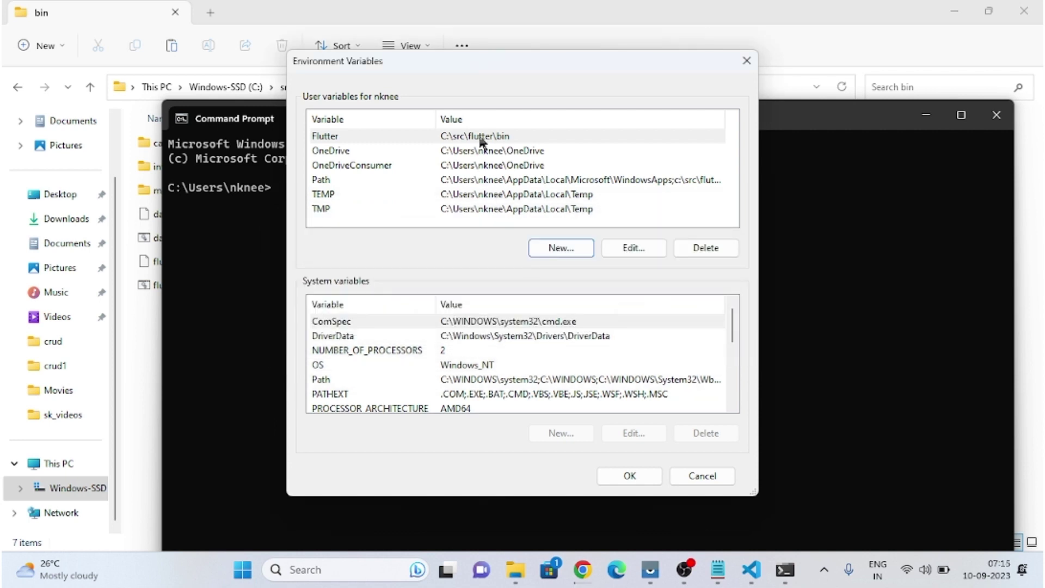
# Open the existing Flutter user variable, check its path value, and accept it as it is.
pyautogui.doubleClick(479, 137)
pyautogui.moveTo(430, 285); pyautogui.dragTo(466, 285)
pyautogui.click(466, 285)
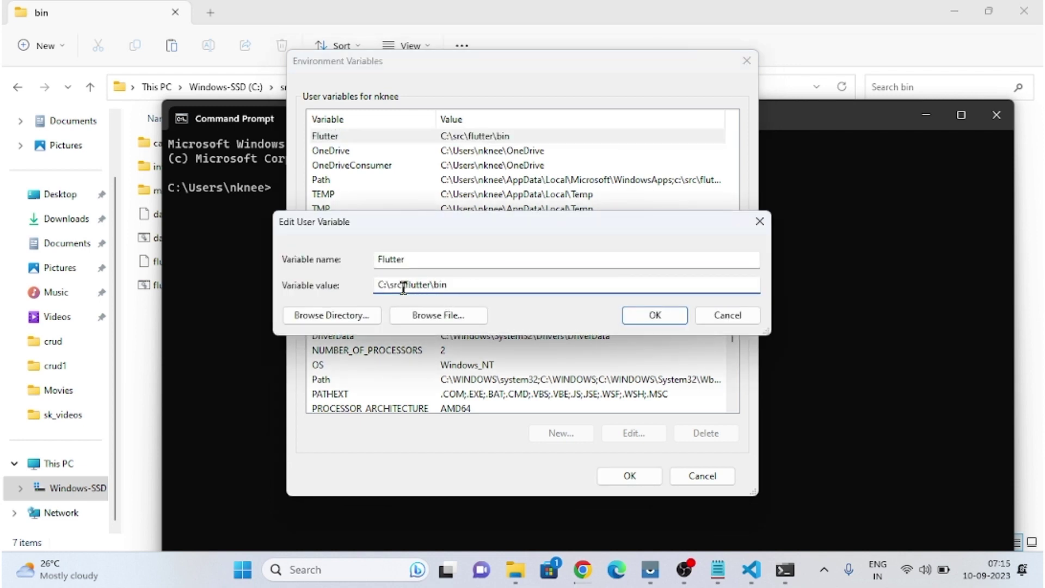
pyautogui.click(656, 314)
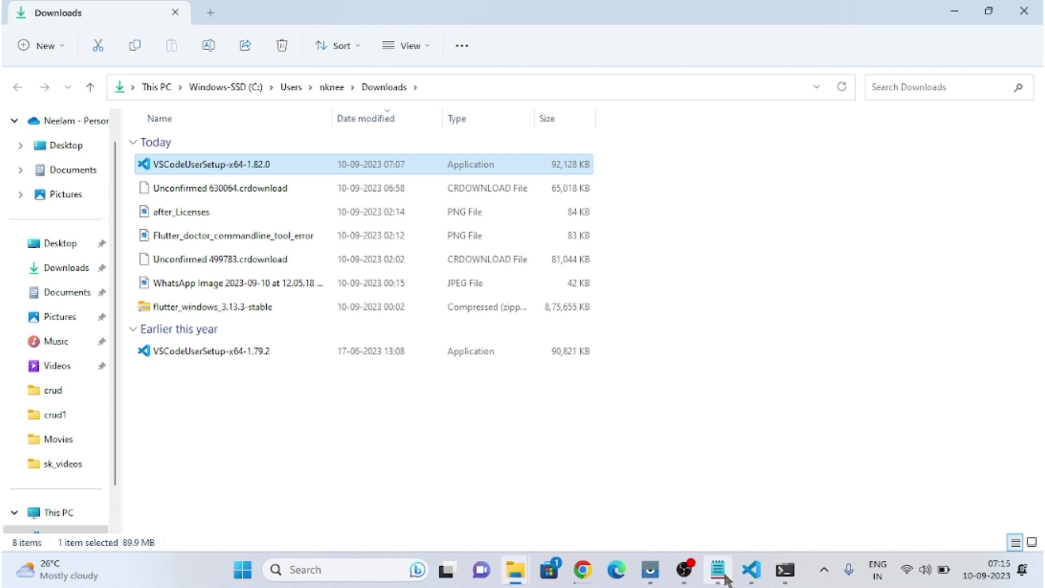
# Switch to the Flutter_setup notes in Notepad and append "=> DONE" to the Step 3 environment variable line.
pyautogui.click(718, 570)
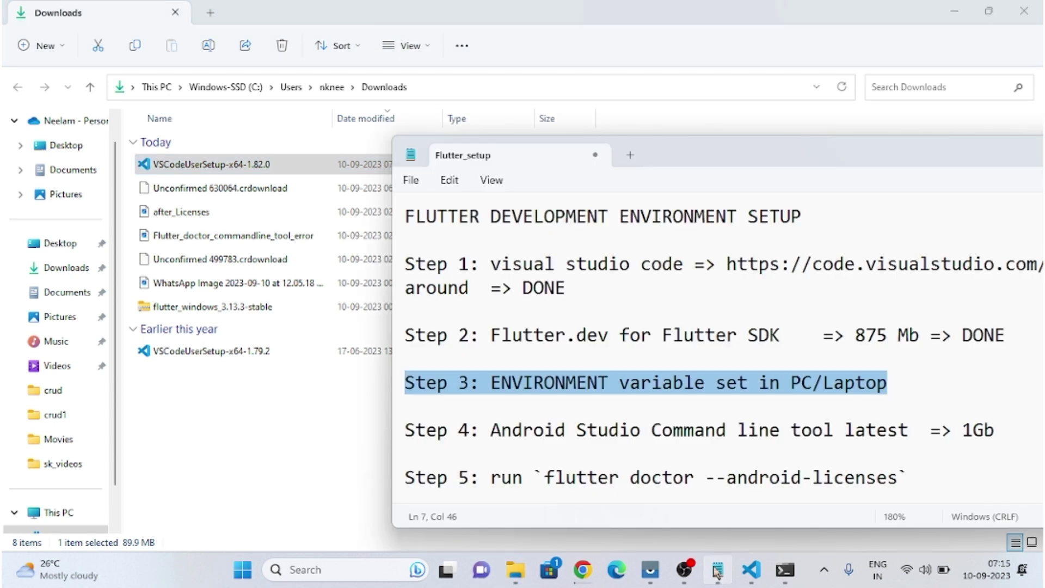
pyautogui.moveTo(867, 147); pyautogui.dragTo(607, 133)
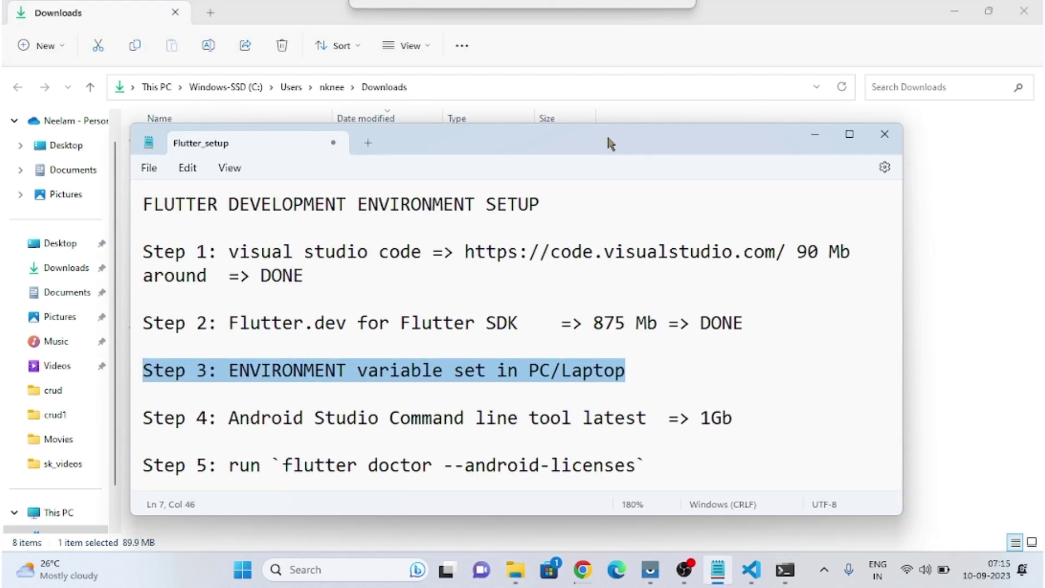
pyautogui.click(639, 378)
pyautogui.write('=> DONE')
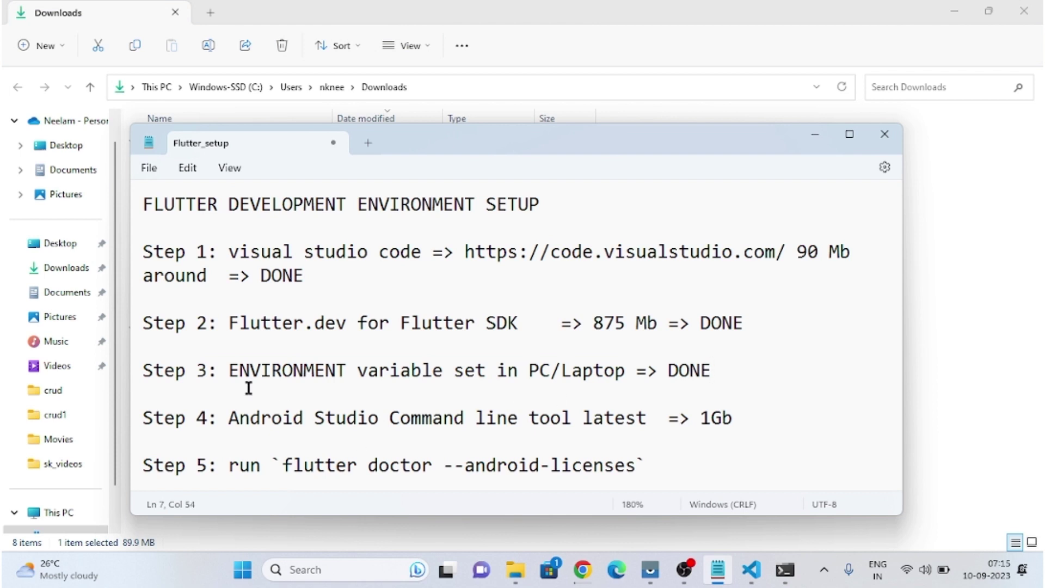
# Review Steps 1 to 3 in the notes and highlight the Step 4 Android Studio line.
pyautogui.moveTo(741, 419); pyautogui.dragTo(104, 418)
pyautogui.moveTo(861, 366); pyautogui.dragTo(134, 251)
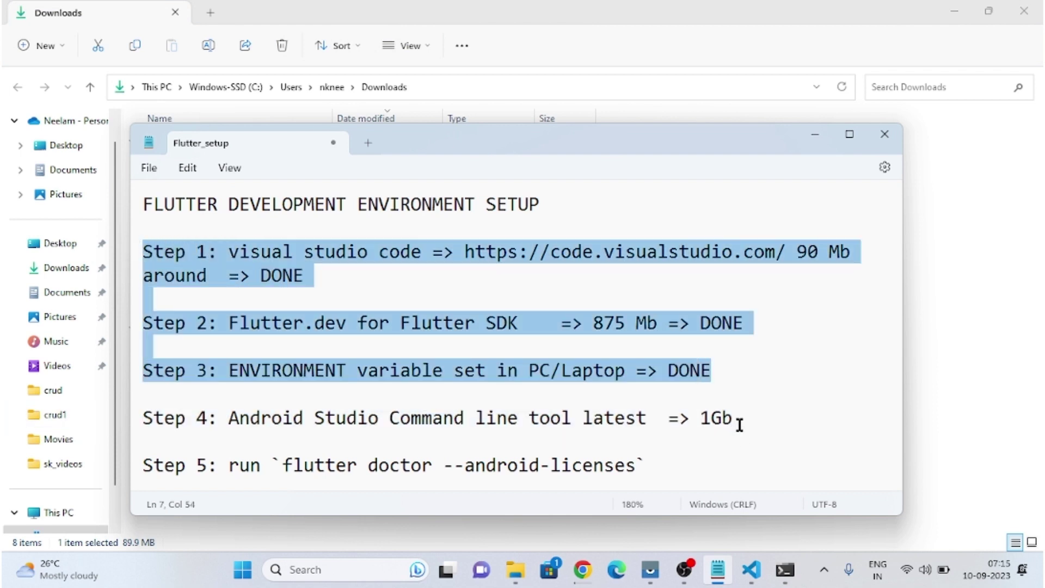
pyautogui.moveTo(741, 420); pyautogui.dragTo(125, 419)
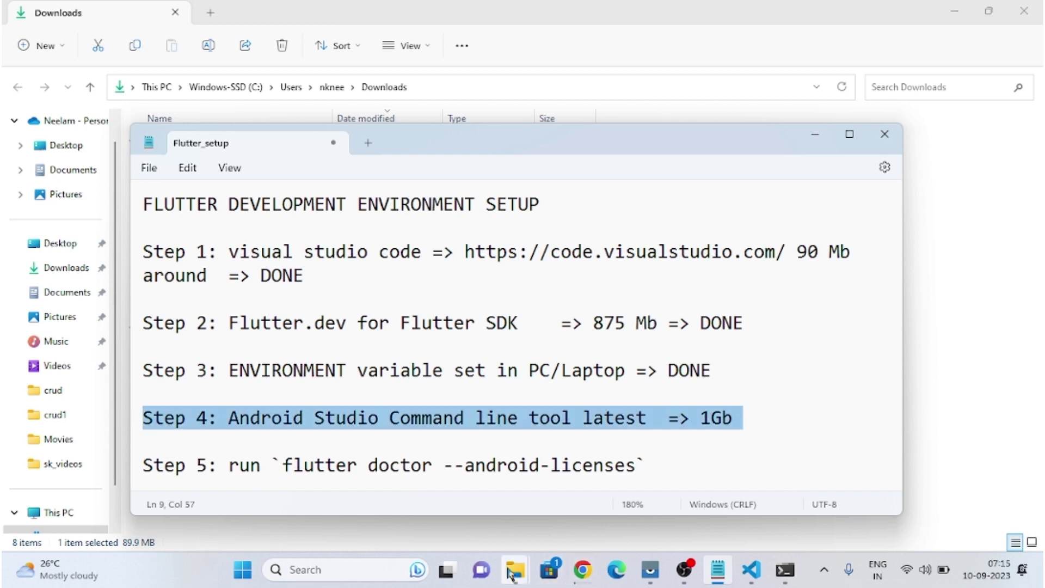
# Switch to Chrome, view the already open Android Studio download page, and open a new tab.
pyautogui.click(582, 569)
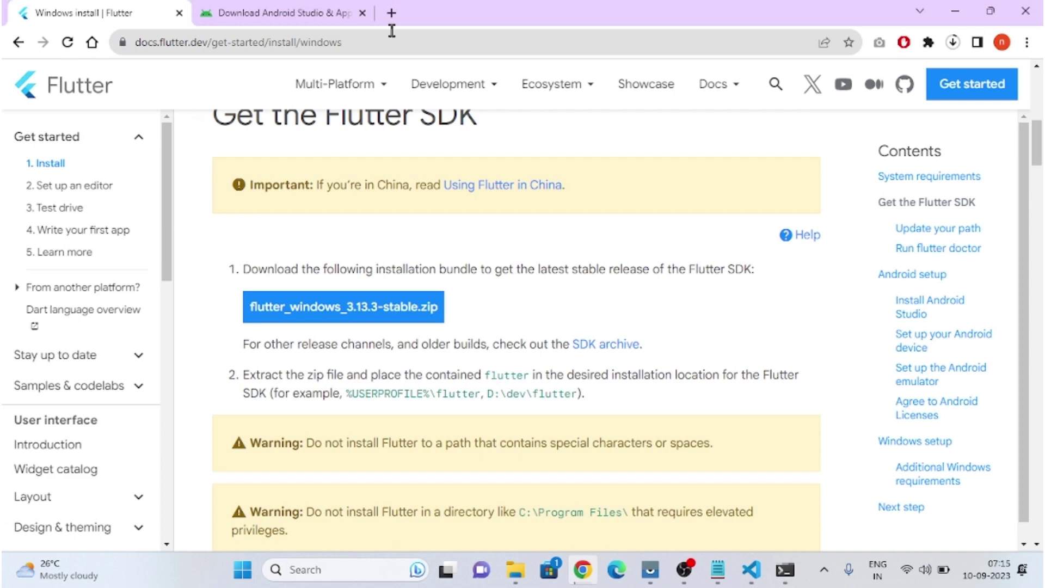
pyautogui.click(298, 8)
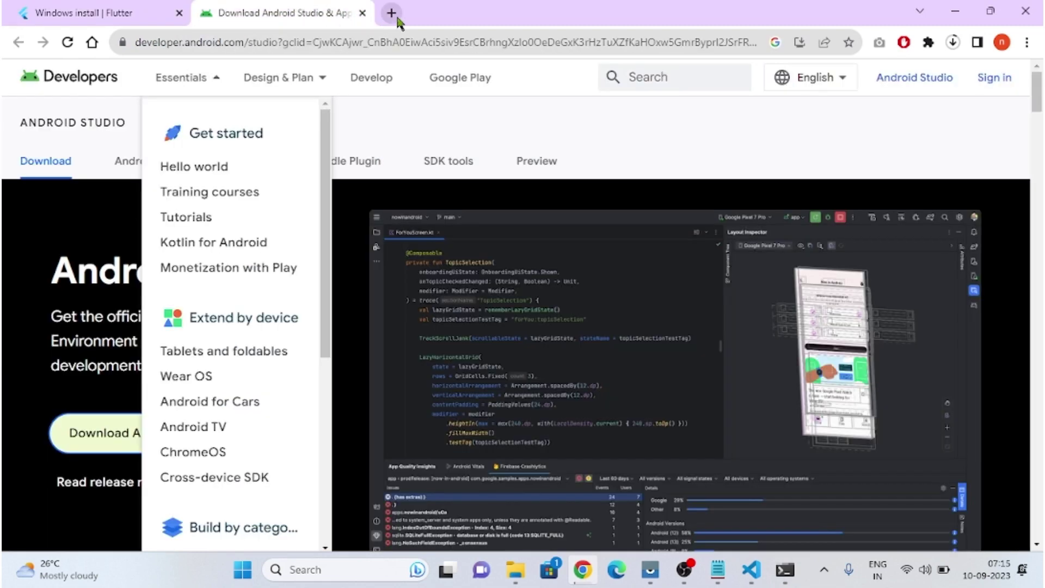
pyautogui.click(392, 13)
pyautogui.click(304, 15)
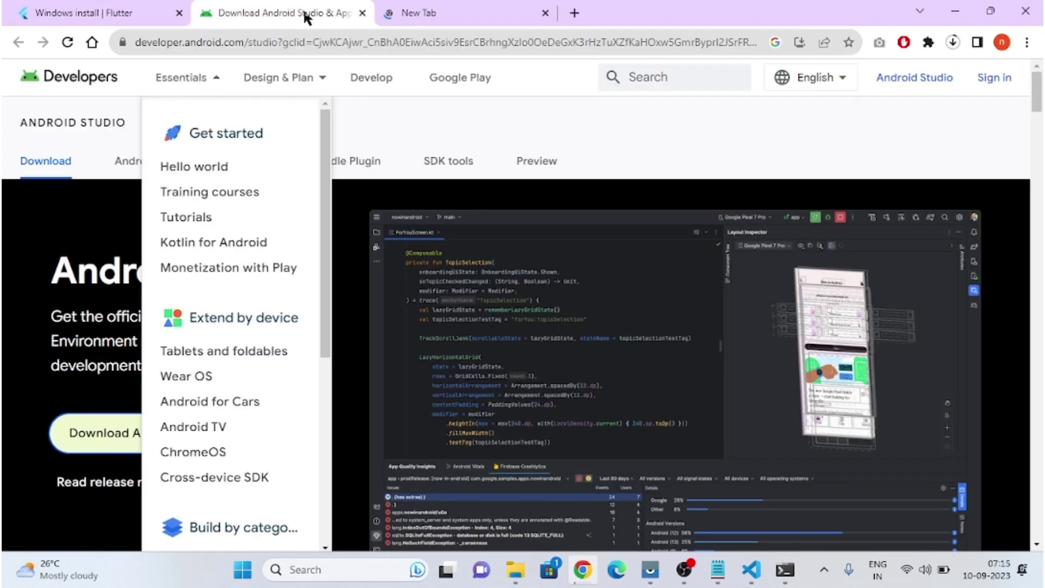
pyautogui.click(430, 16)
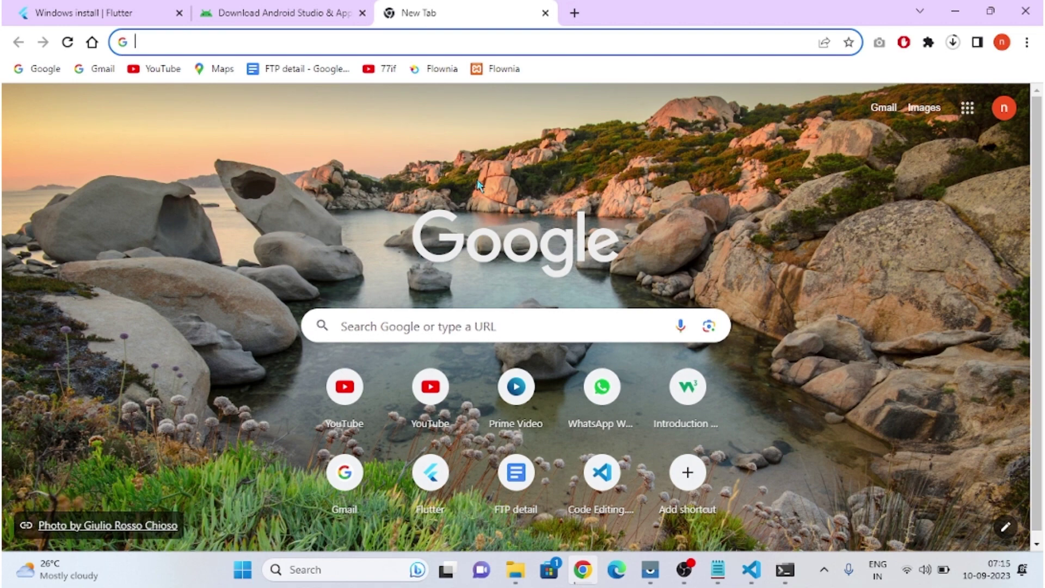
# Open the "Download Now - Android Studio" result from a Google search for android studio and show the browser's recent downloads.
pyautogui.write('ad')
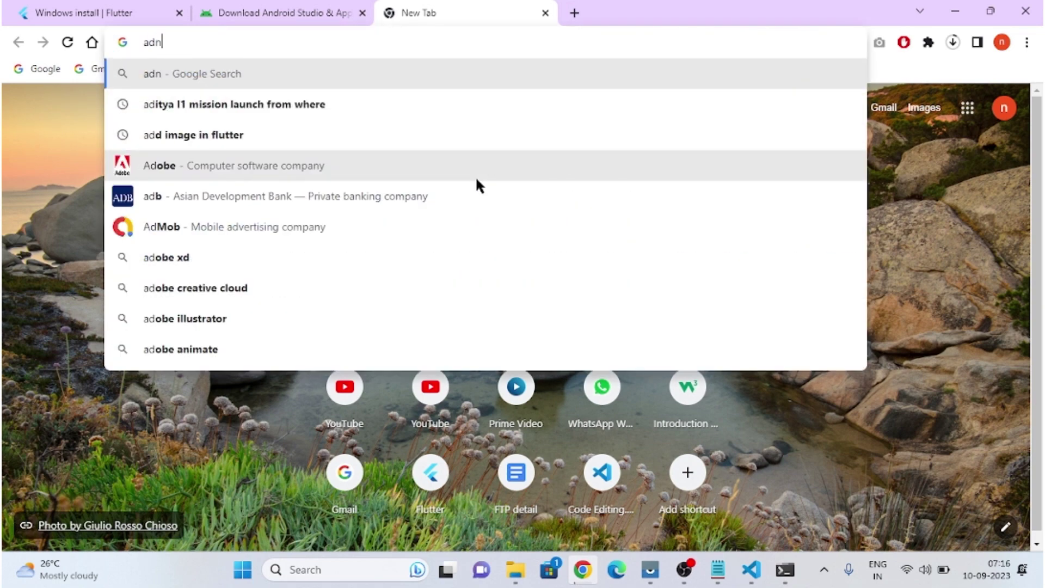
pyautogui.press('BackSpace')
pyautogui.write('ndroid studio')
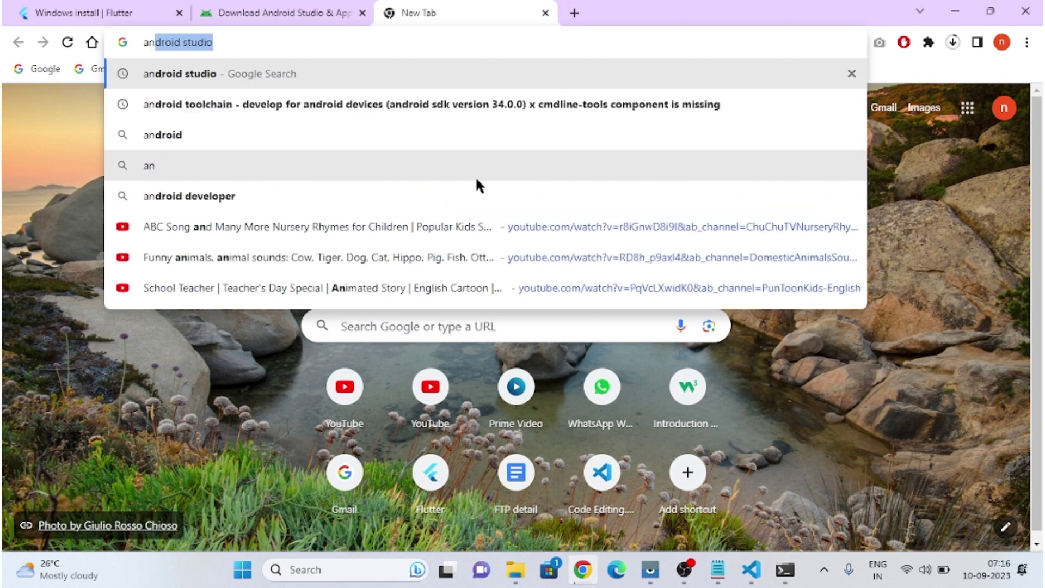
pyautogui.press('Right')
pyautogui.press('Return')
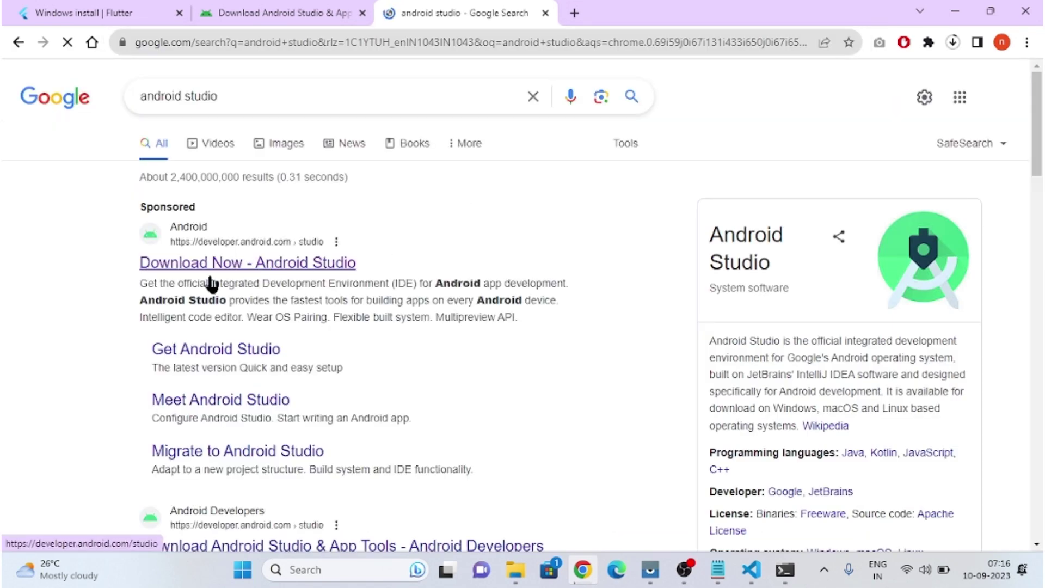
pyautogui.click(295, 267)
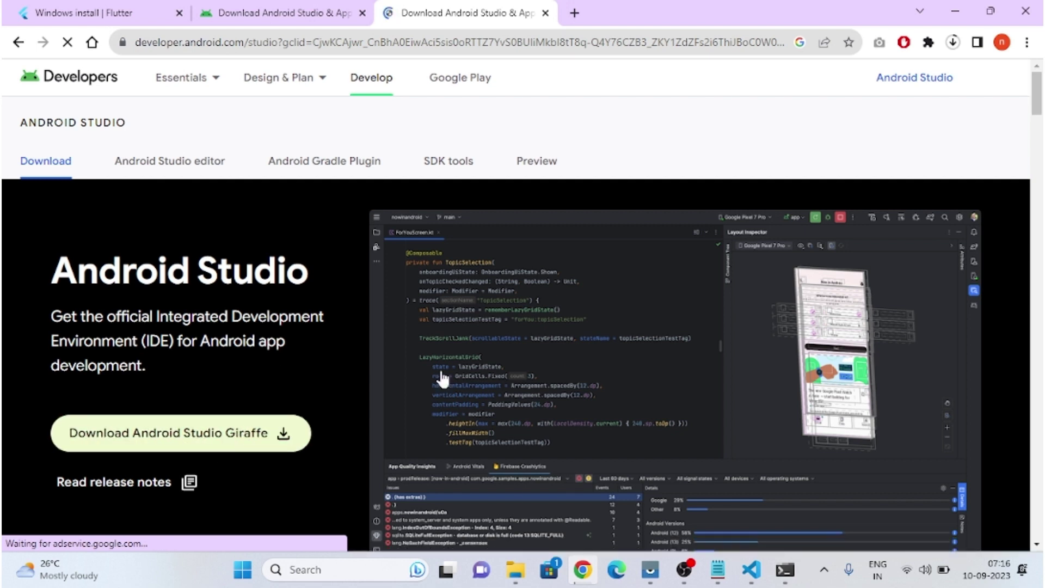
pyautogui.click(954, 43)
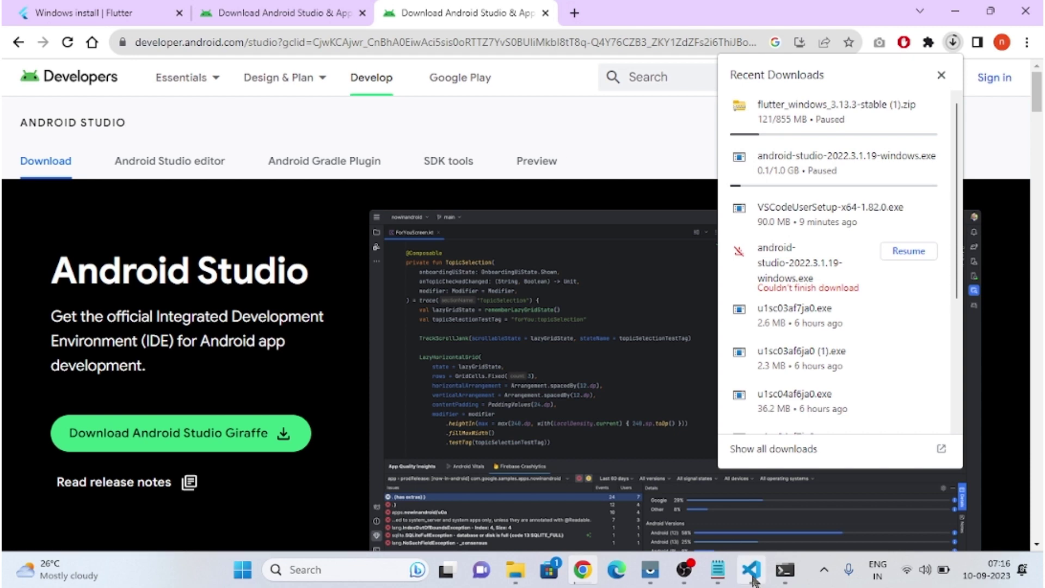
# Return to the Flutter_setup notes and start a completion mark at the end of the Step 4 line, then erase it.
pyautogui.click(717, 569)
pyautogui.press('End')
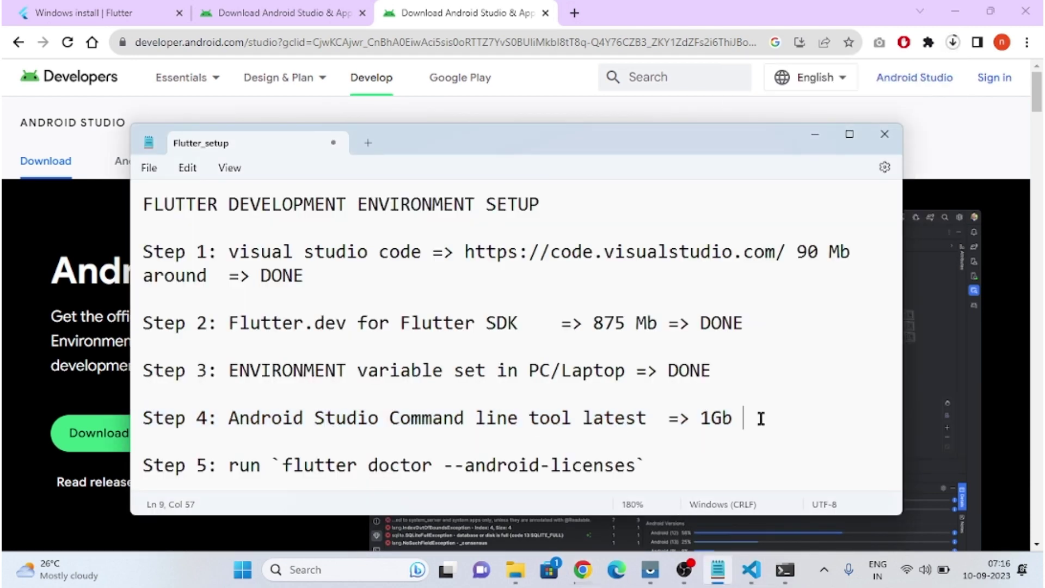
pyautogui.write('=')
pyautogui.press('BackSpace')
# Search Windows for andr and launch the Android Studio app.
pyautogui.click(302, 569)
pyautogui.write('an')
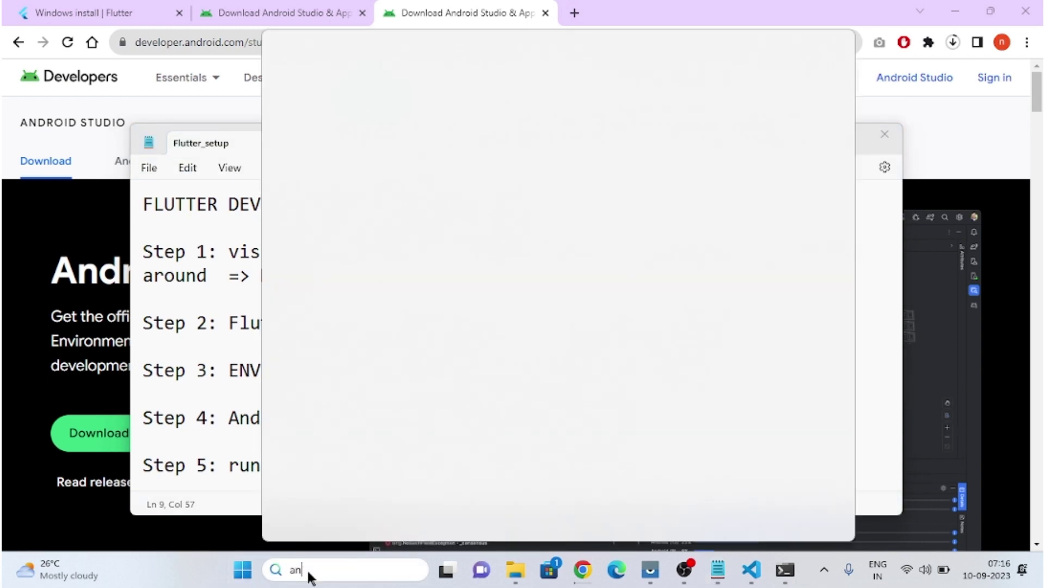
pyautogui.write('dr')
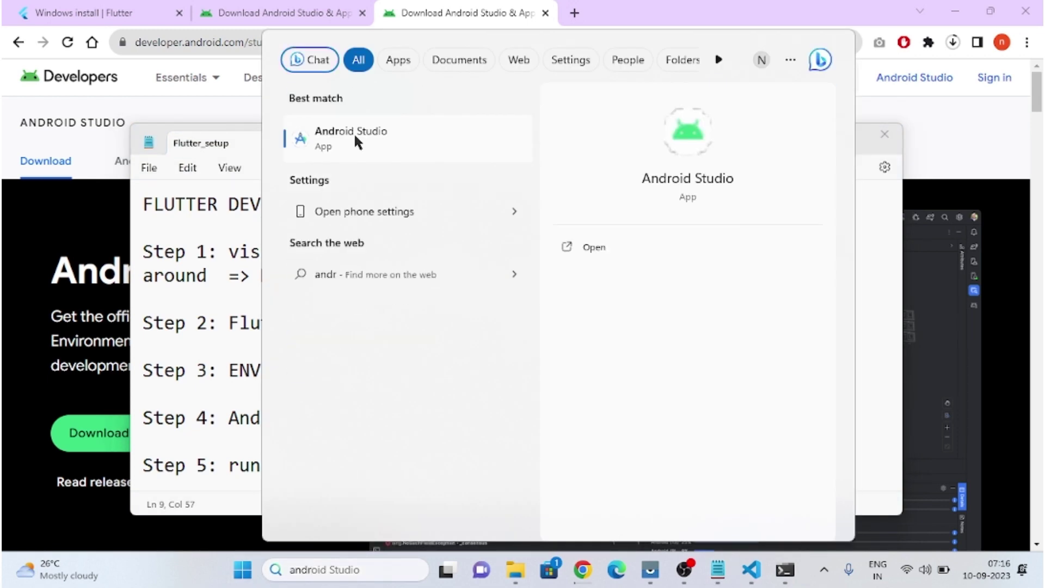
pyautogui.click(403, 133)
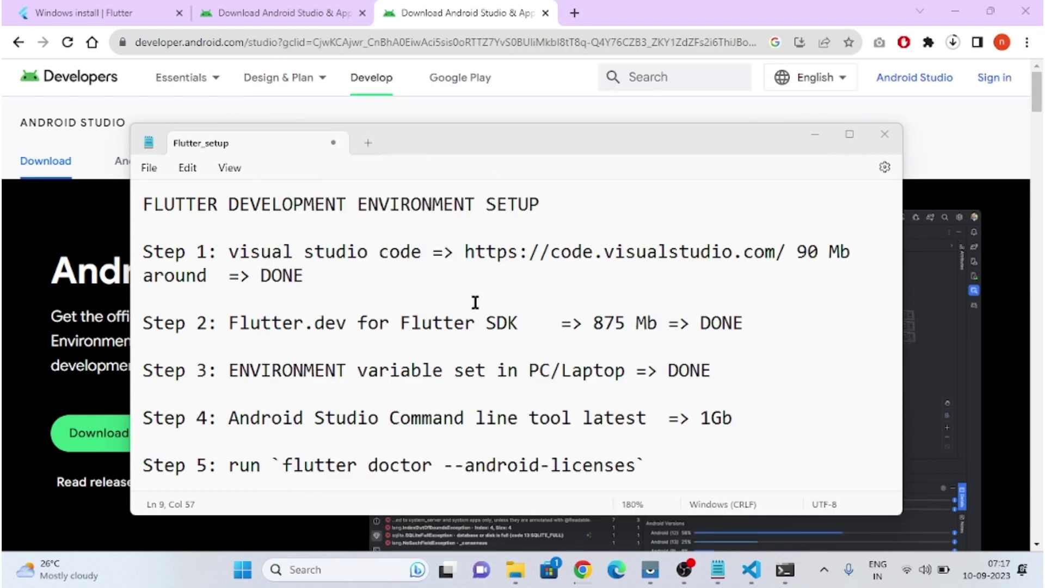
# Highlight the Step 4 line in the Flutter_setup notes and minimize the browser and File Explorer windows behind them.
pyautogui.moveTo(742, 427); pyautogui.dragTo(134, 431)
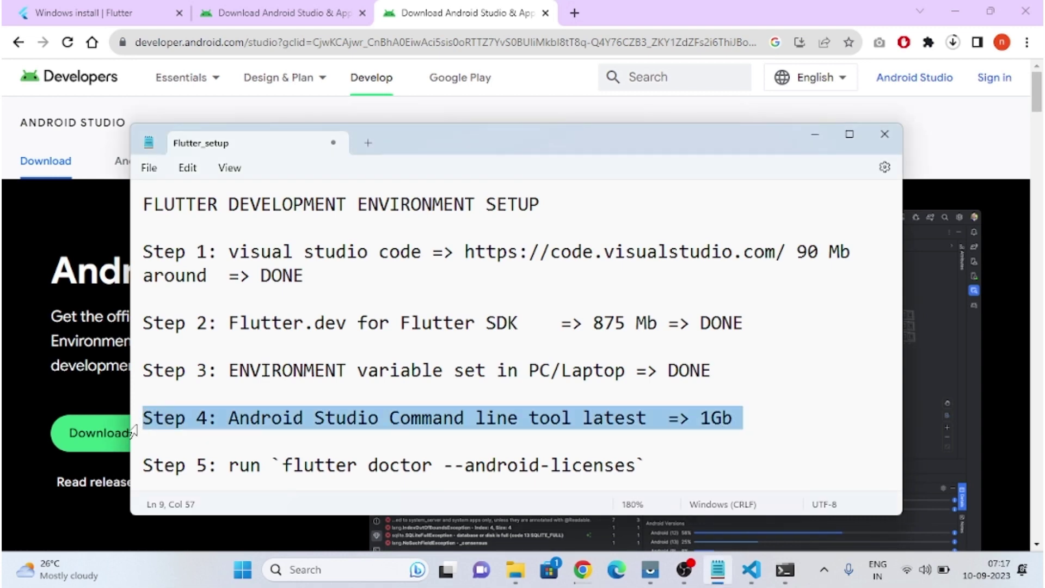
pyautogui.click(955, 12)
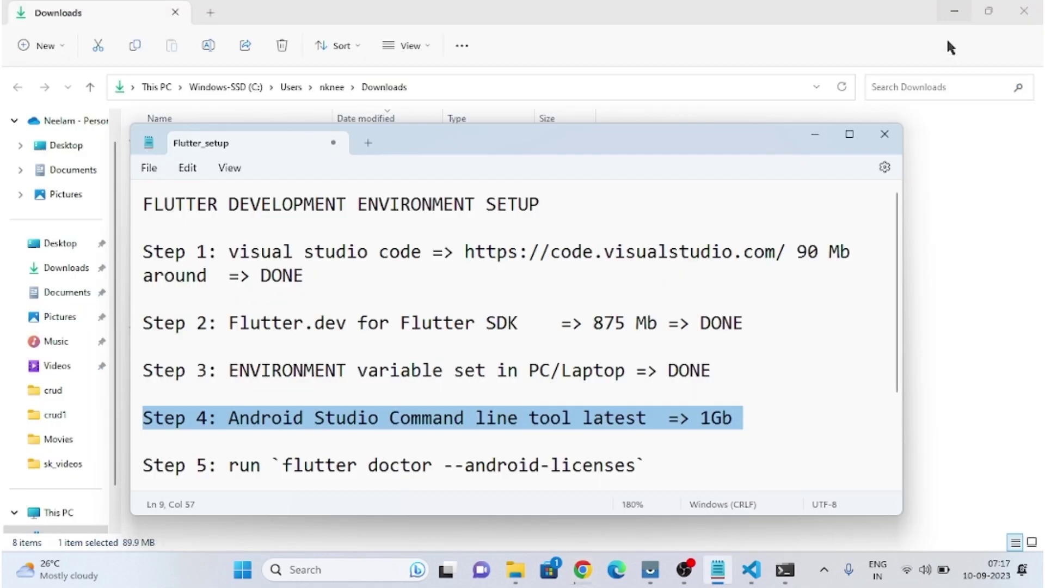
pyautogui.click(952, 13)
pyautogui.click(953, 11)
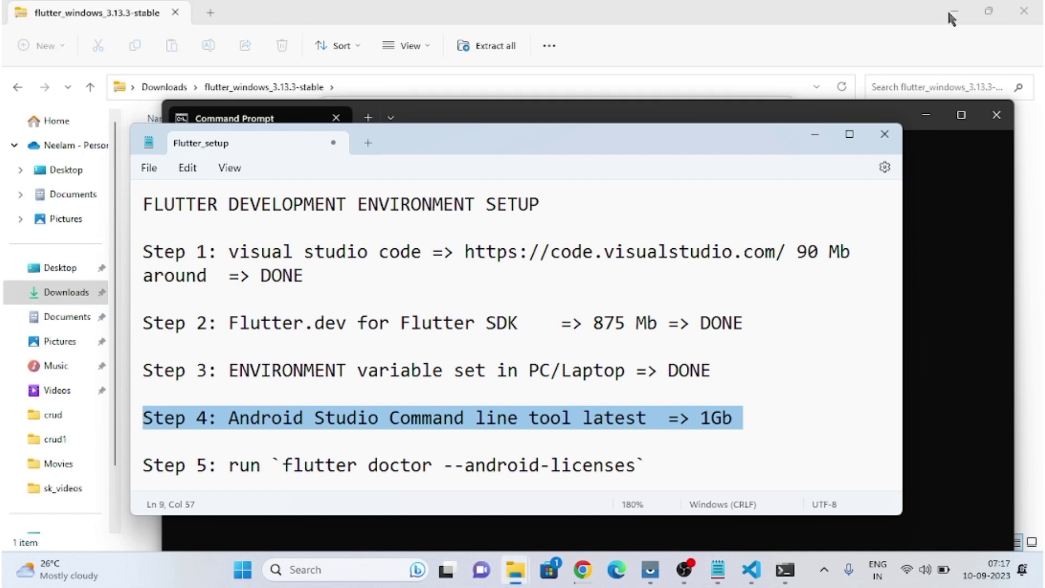
pyautogui.click(955, 11)
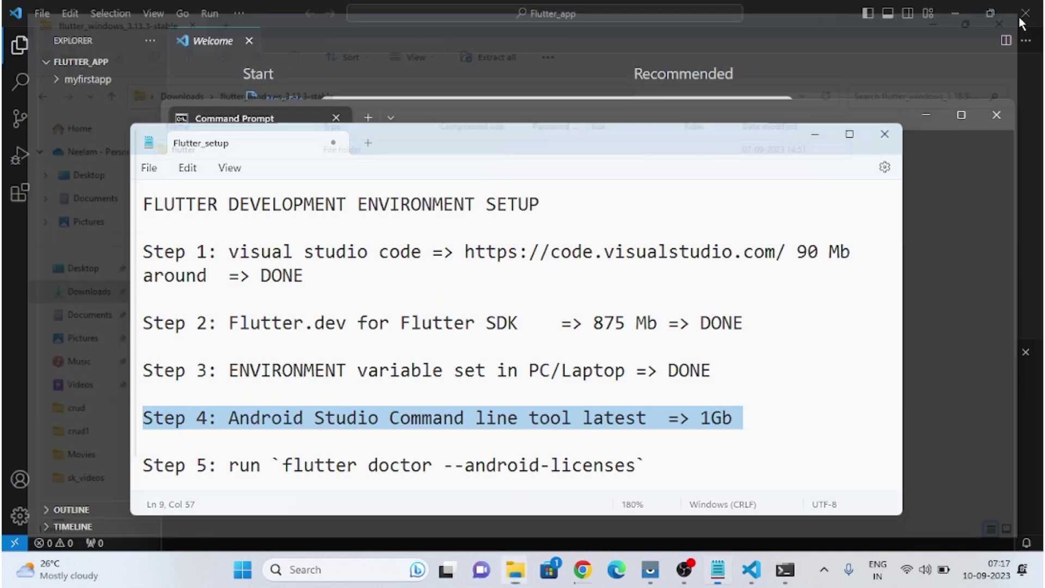
# Minimize the code editor and Command Prompt windows and move the Flutter_setup notes down the screen while Android Studio loads.
pyautogui.click(954, 12)
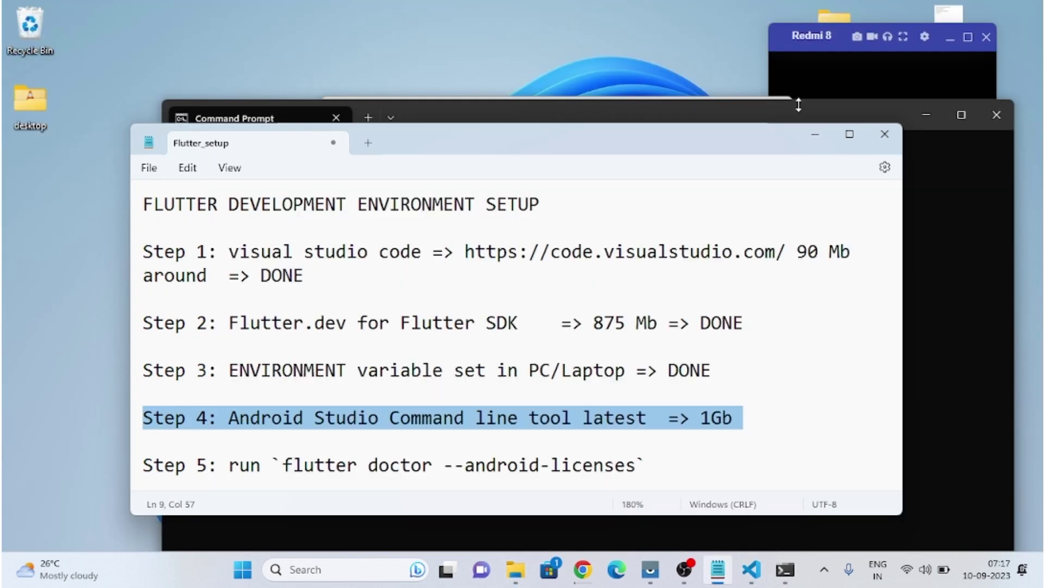
pyautogui.click(825, 118)
pyautogui.moveTo(825, 117); pyautogui.dragTo(828, 210)
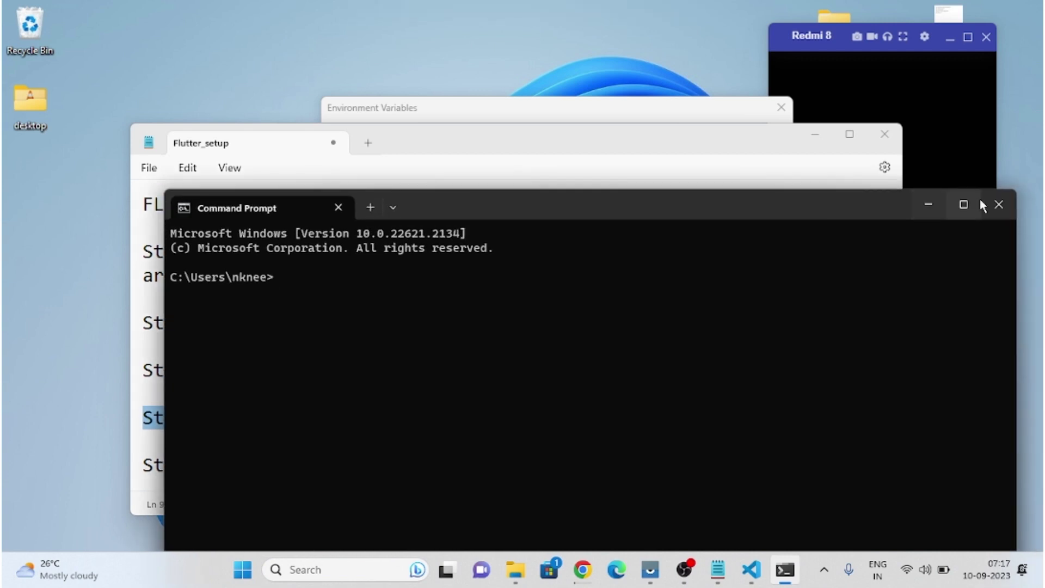
pyautogui.click(932, 205)
pyautogui.moveTo(740, 133); pyautogui.dragTo(798, 447)
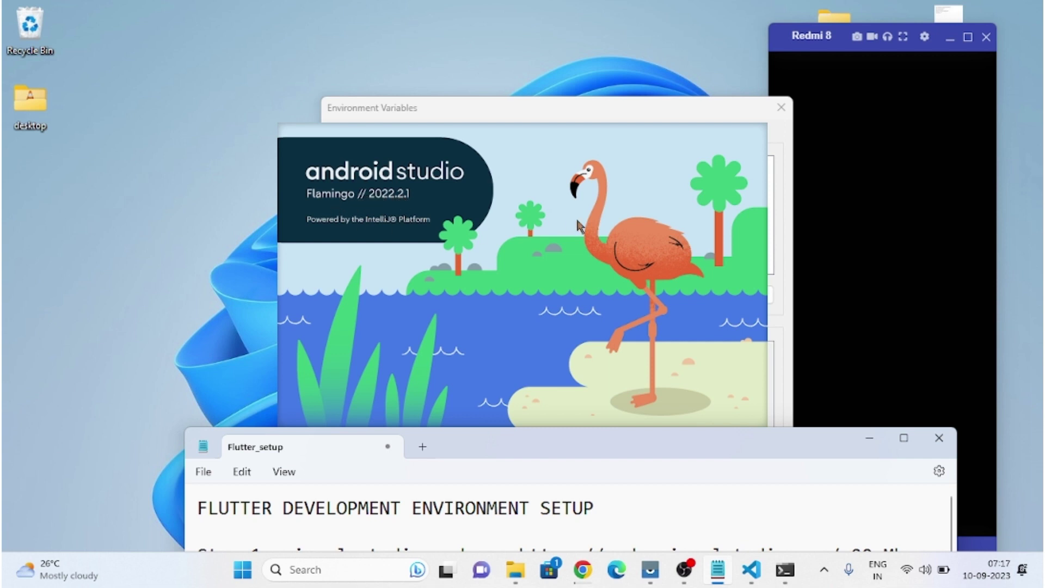
pyautogui.moveTo(724, 441); pyautogui.dragTo(762, 546)
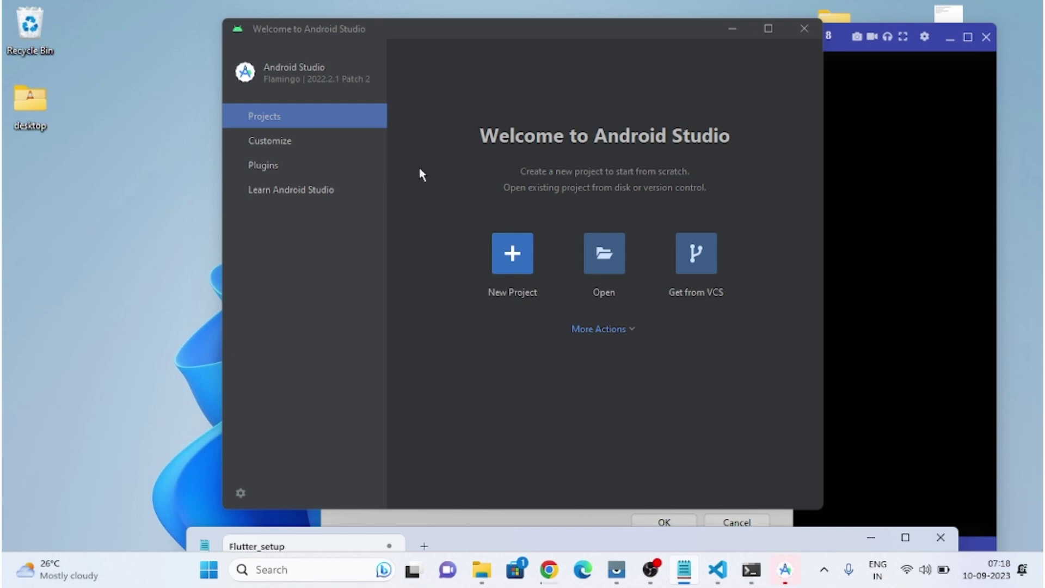
# Open the SDK Manager from the Android Studio welcome window.
pyautogui.click(599, 330)
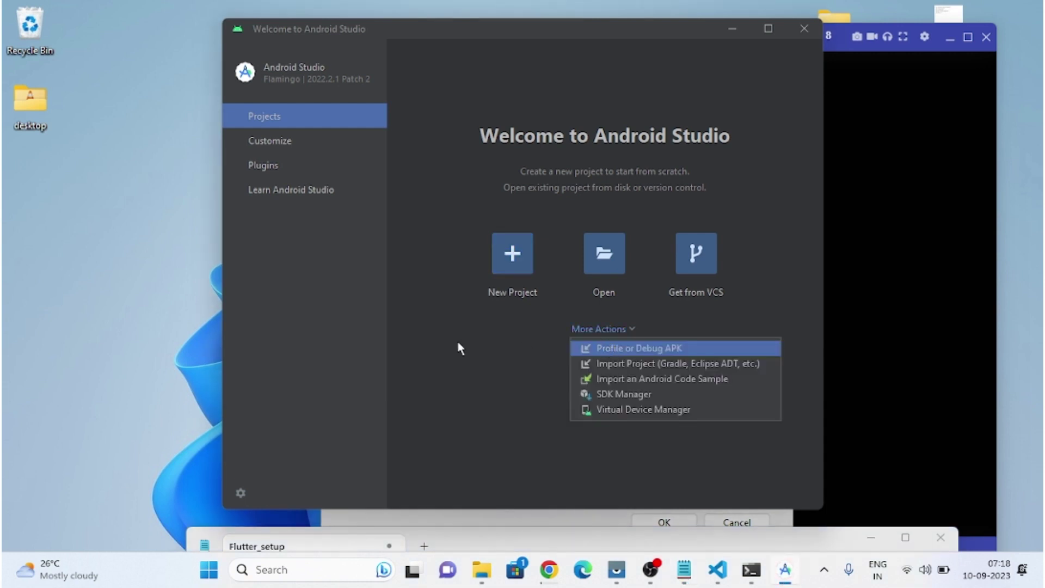
pyautogui.click(631, 396)
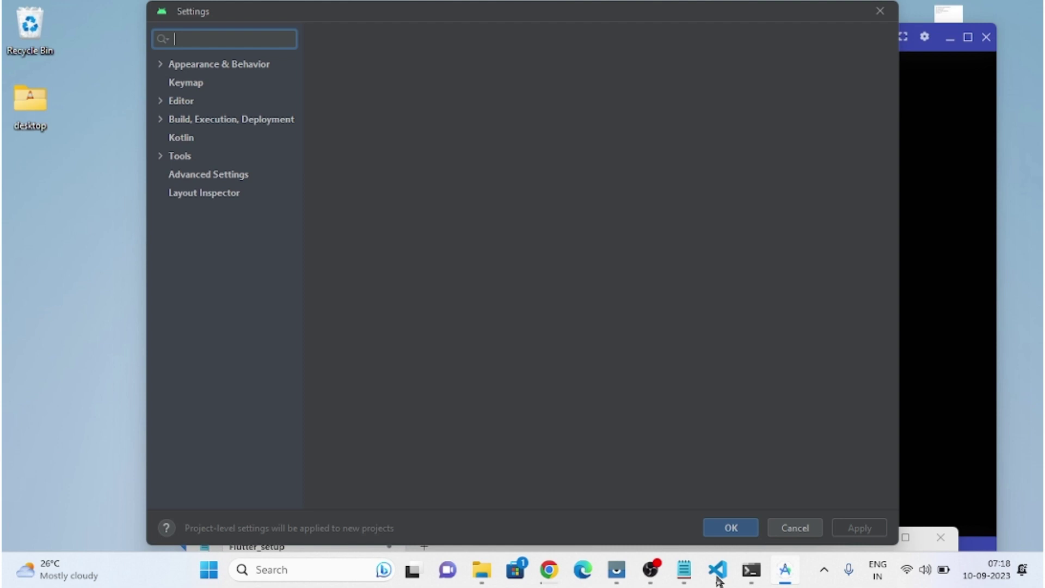
# Switch to the code editor, raise the Flutter_setup notes over it and highlight "Command line tool latest" in the Step 4 line.
pyautogui.click(718, 578)
pyautogui.moveTo(691, 534); pyautogui.dragTo(674, 66)
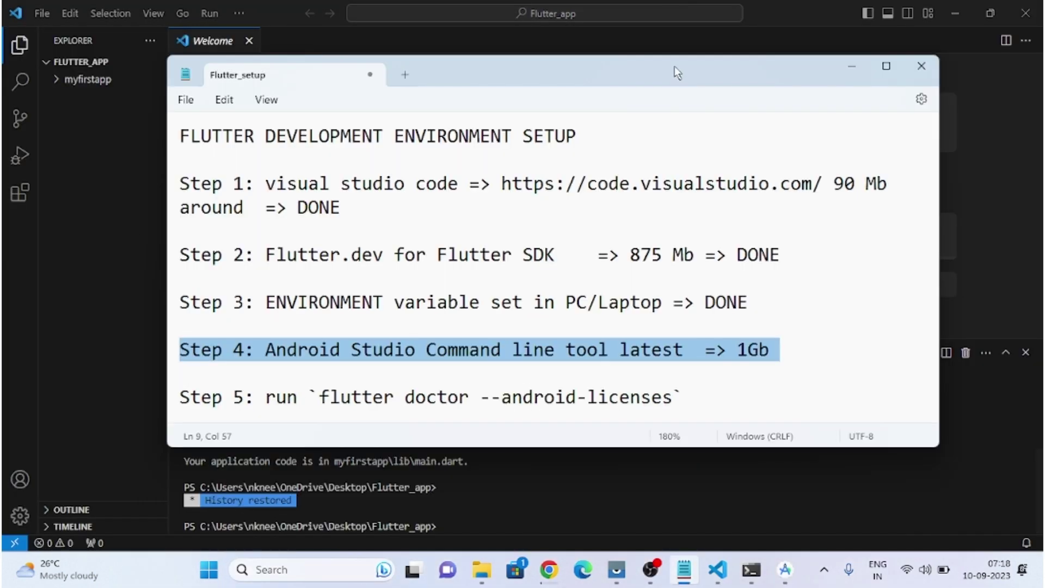
pyautogui.click(728, 380)
pyautogui.click(781, 351)
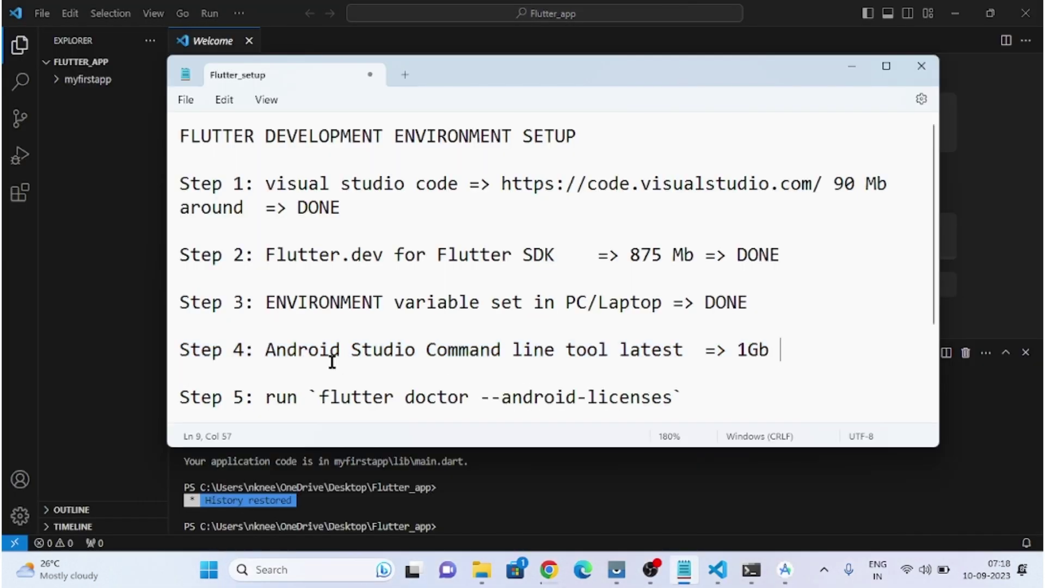
pyautogui.moveTo(685, 354); pyautogui.dragTo(425, 348)
pyautogui.moveTo(750, 77); pyautogui.dragTo(679, 197)
# Return to Android Studio's settings, review the SDK Tools list while marking and unmarking CMake, and close the settings without applying changes.
pyautogui.click(785, 570)
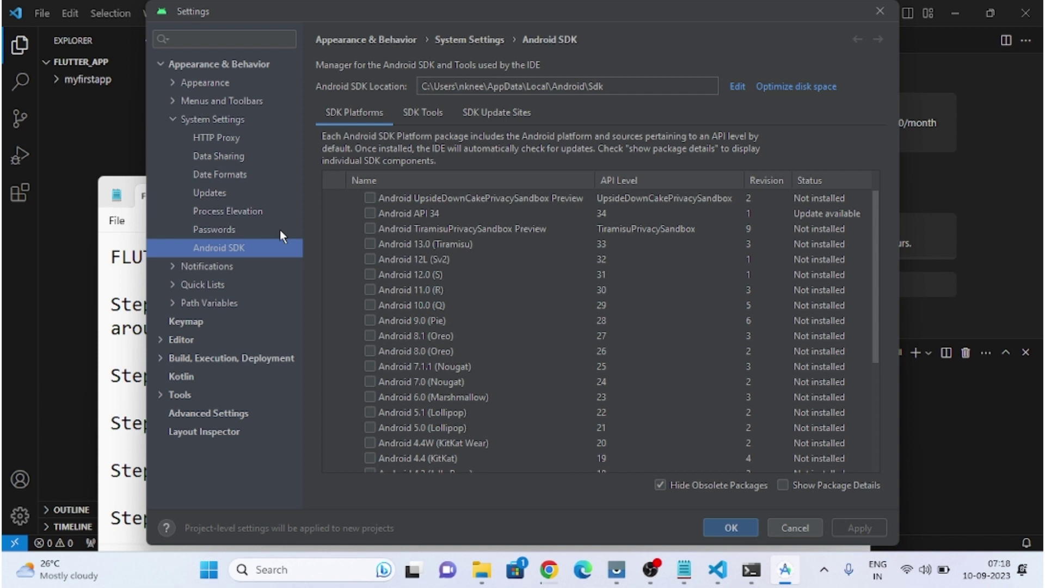
pyautogui.click(423, 113)
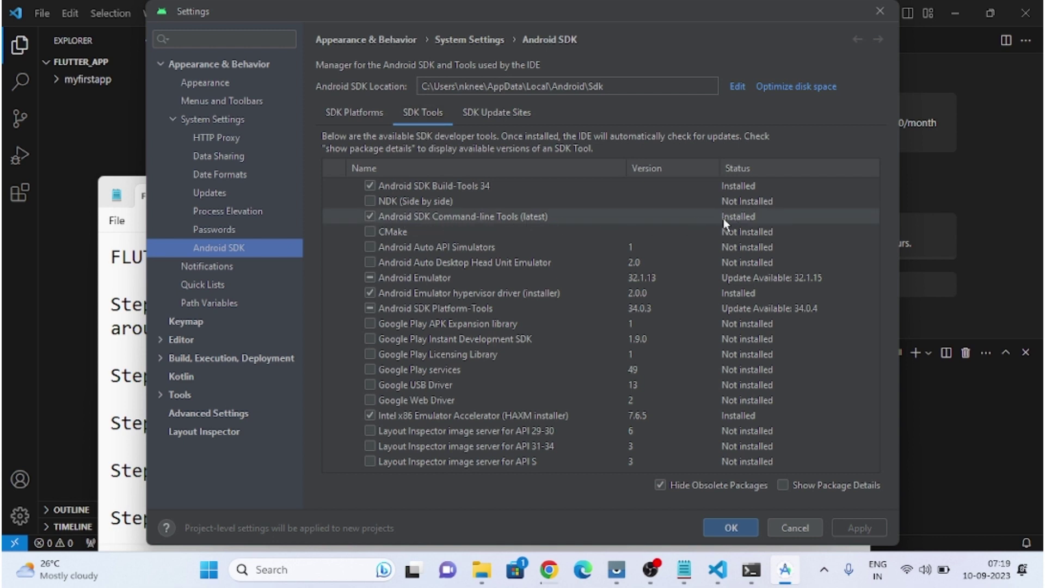
pyautogui.click(370, 232)
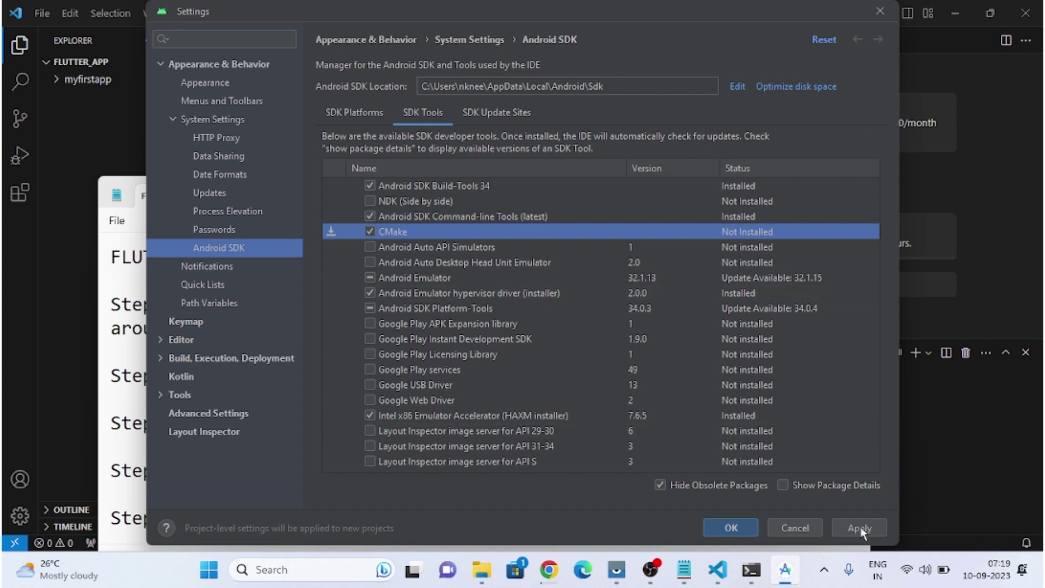
pyautogui.click(370, 231)
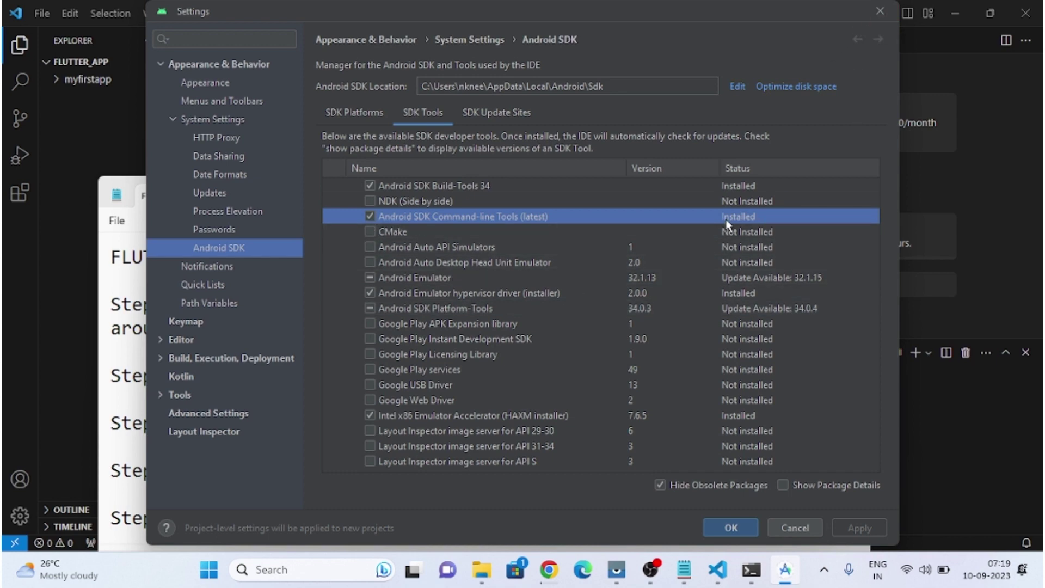
pyautogui.click(881, 10)
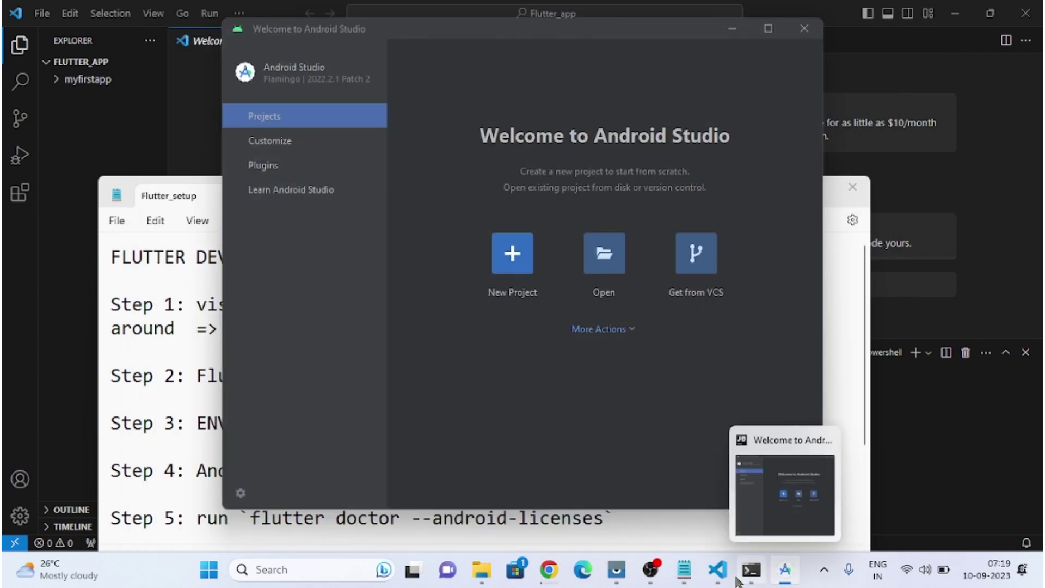
# Return to the Flutter_setup notes and add "=> DONE" at the end of the Step 4 line.
pyautogui.click(684, 570)
pyautogui.moveTo(725, 197); pyautogui.dragTo(833, 128)
pyautogui.click(820, 402)
pyautogui.write('=> DONE')
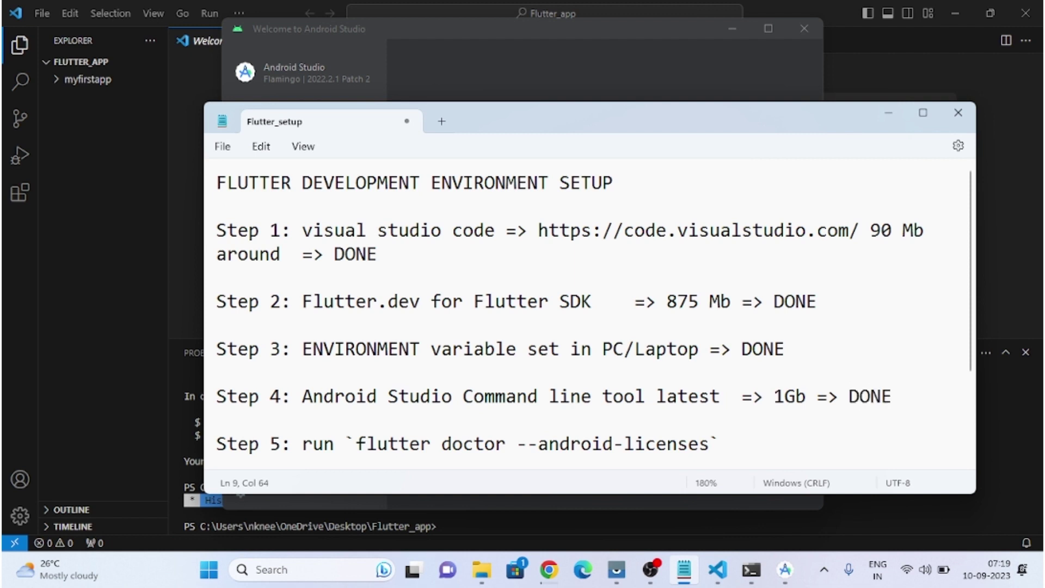
# Highlight the Step 4 line in the notes, and extend the highlighting over all lines from Step 1 to Step 4.
pyautogui.moveTo(743, 450); pyautogui.dragTo(261, 442)
pyautogui.moveTo(893, 398); pyautogui.dragTo(216, 397)
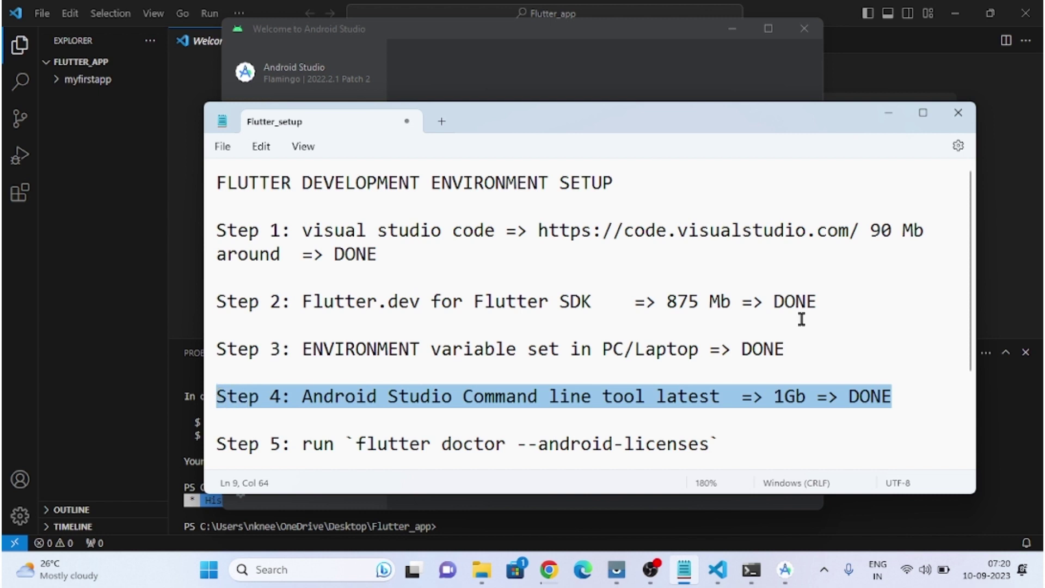
pyautogui.moveTo(891, 397); pyautogui.dragTo(217, 234)
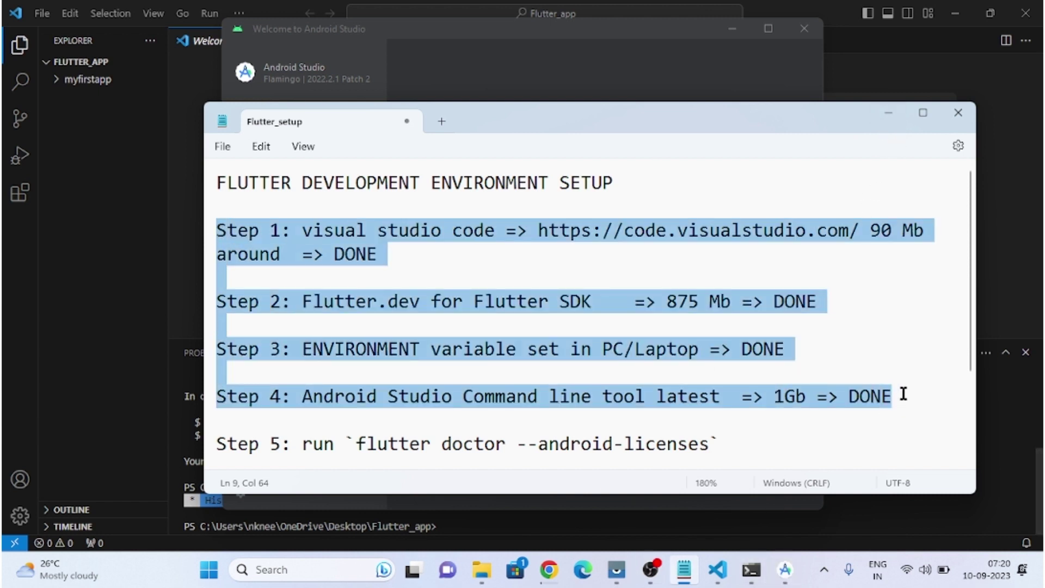
# Insert "NOW cmd" before "run" on the Step 5 line of the notes, with cmd in lowercase.
pyautogui.click(300, 448)
pyautogui.write('NOW CMD')
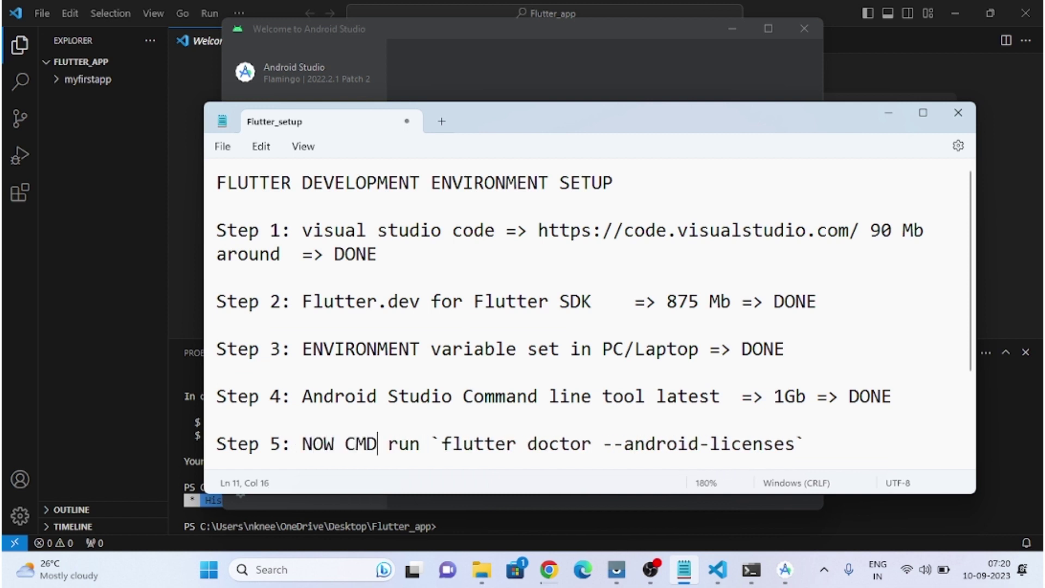
pyautogui.press('BackSpace')
pyautogui.press('BackSpace')
pyautogui.press('BackSpace')
pyautogui.write('cmd')
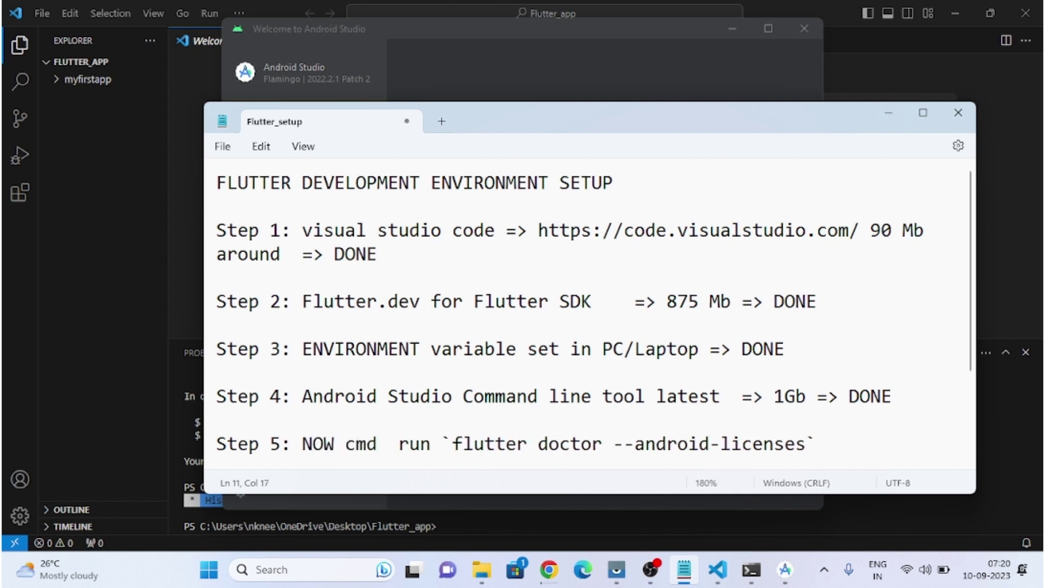
# Close the existing Command Prompt, launch a new one by searching Windows for cmd, and place it beside the scrolled notes.
pyautogui.click(751, 569)
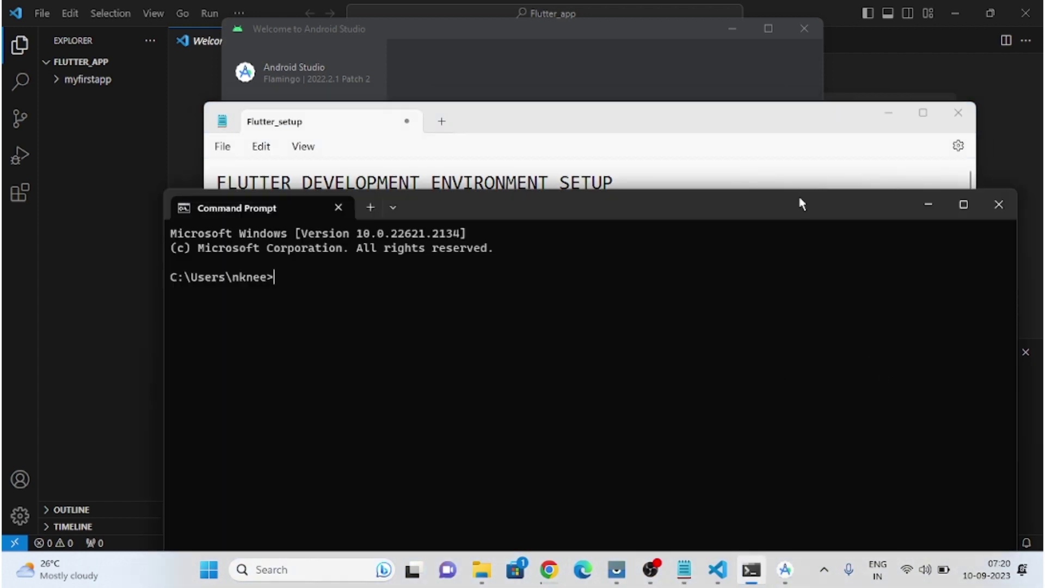
pyautogui.click(939, 164)
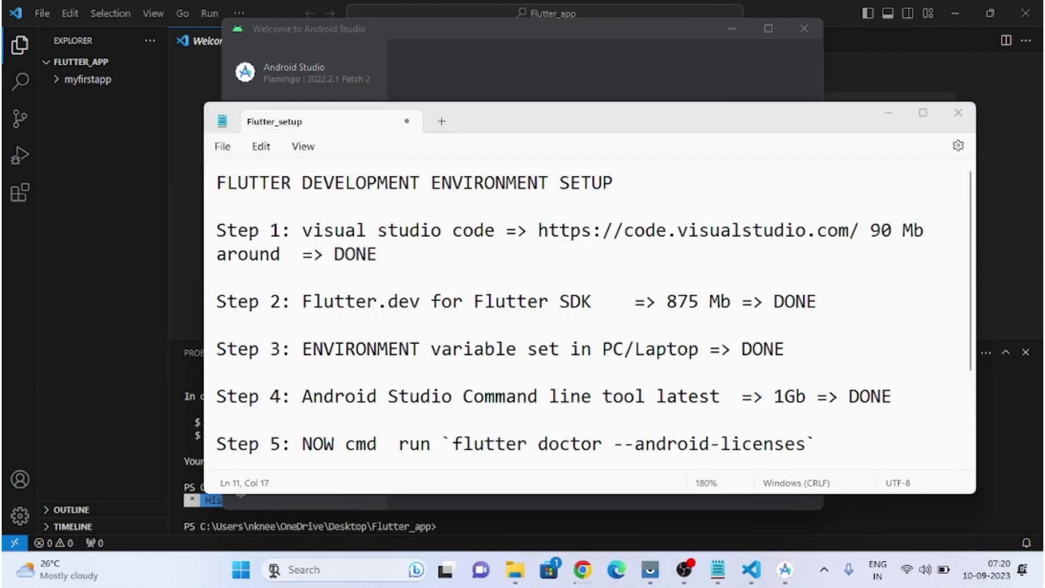
pyautogui.click(299, 575)
pyautogui.write('cmd')
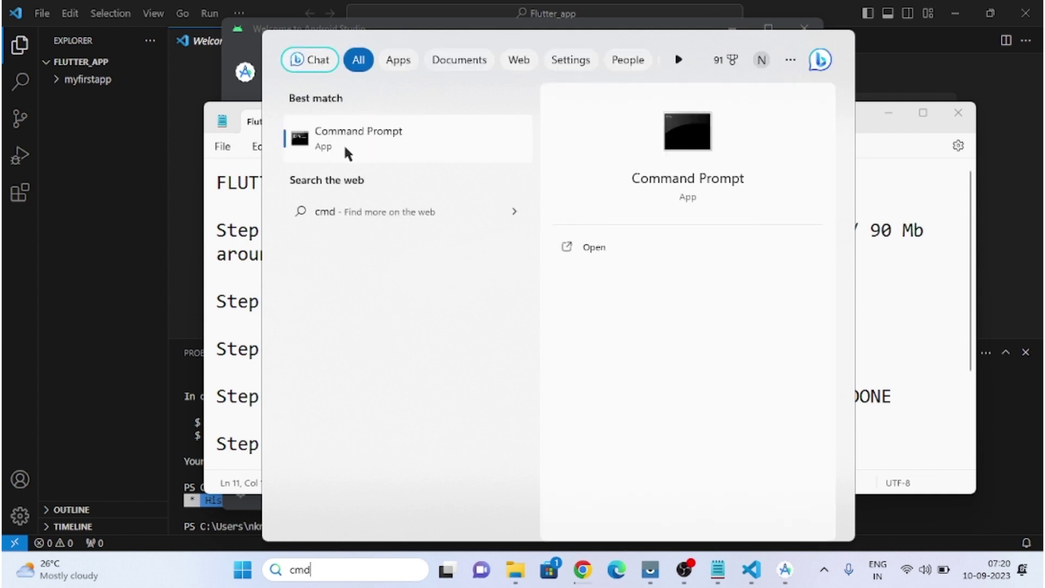
pyautogui.press('Escape')
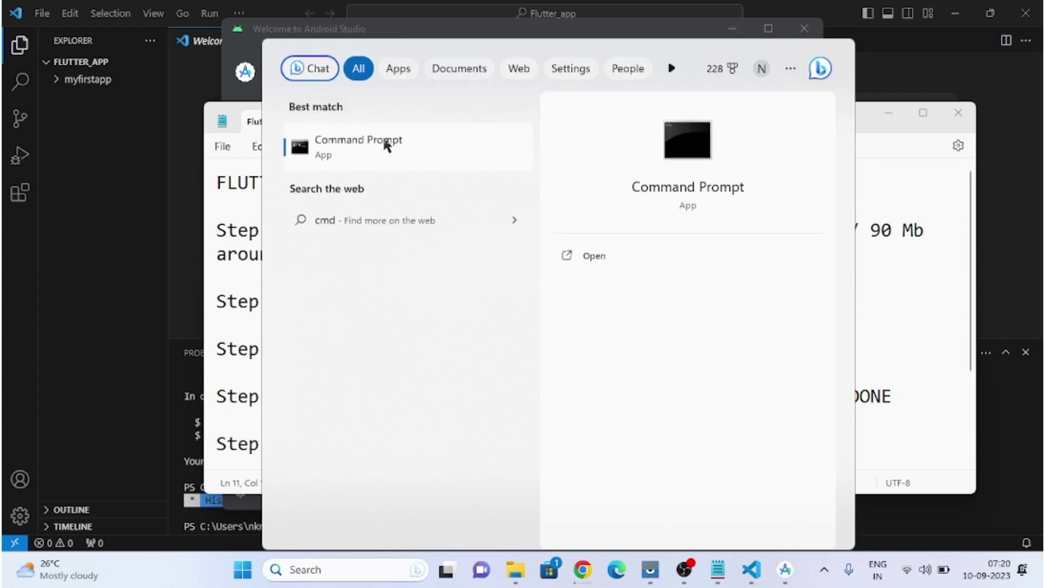
pyautogui.moveTo(611, 120); pyautogui.dragTo(499, 90)
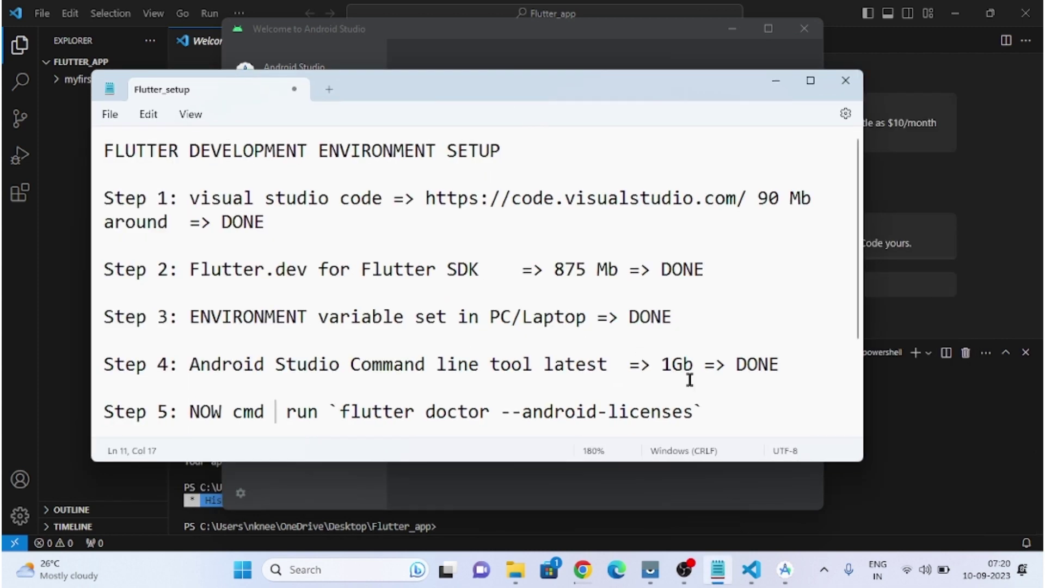
pyautogui.scroll(-2, 690, 408)
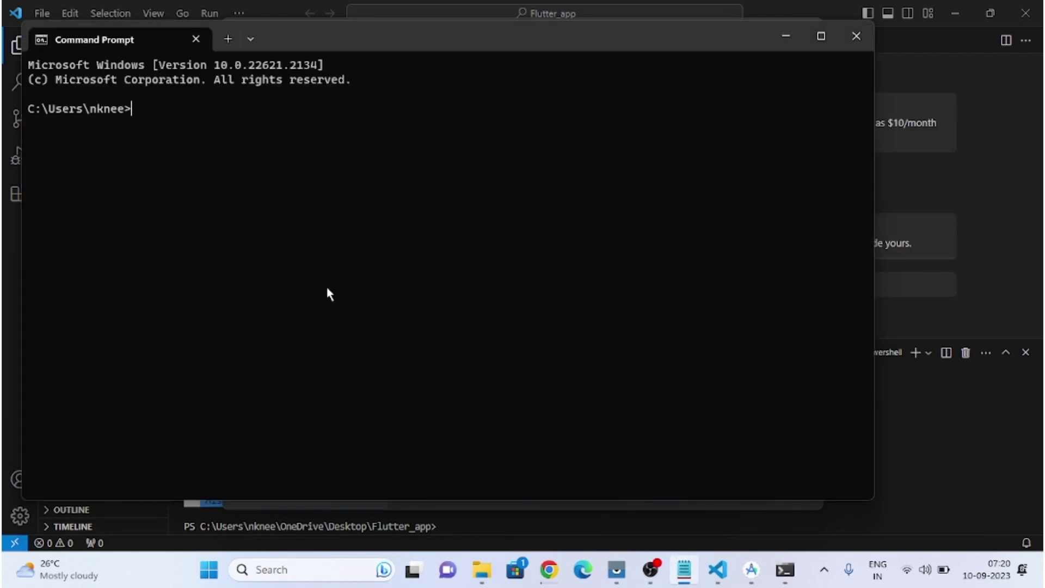
pyautogui.moveTo(323, 36); pyautogui.dragTo(518, 85)
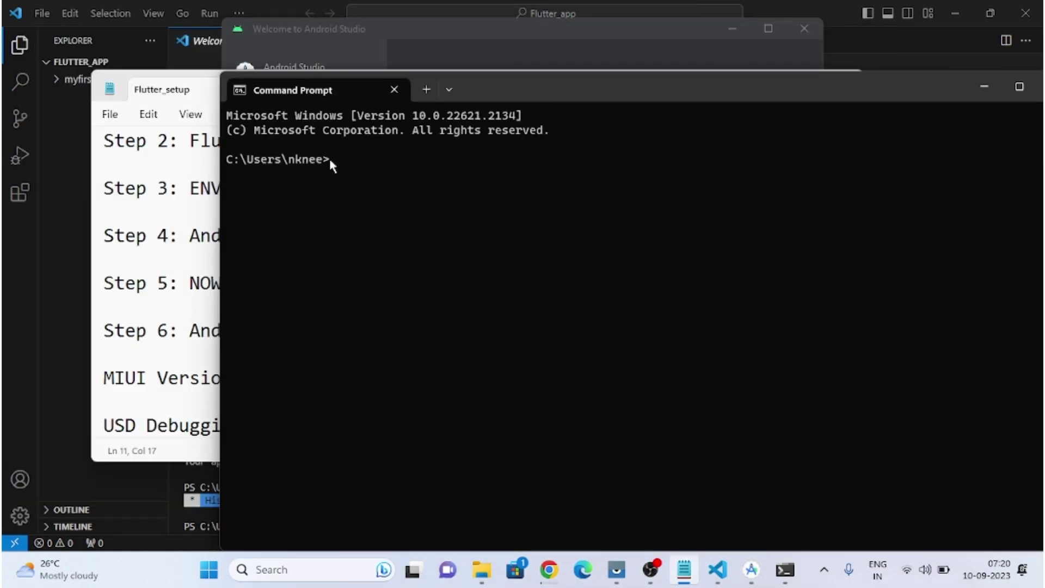
# Run the command flutter doctor in the Command Prompt.
pyautogui.write('flutter doctor')
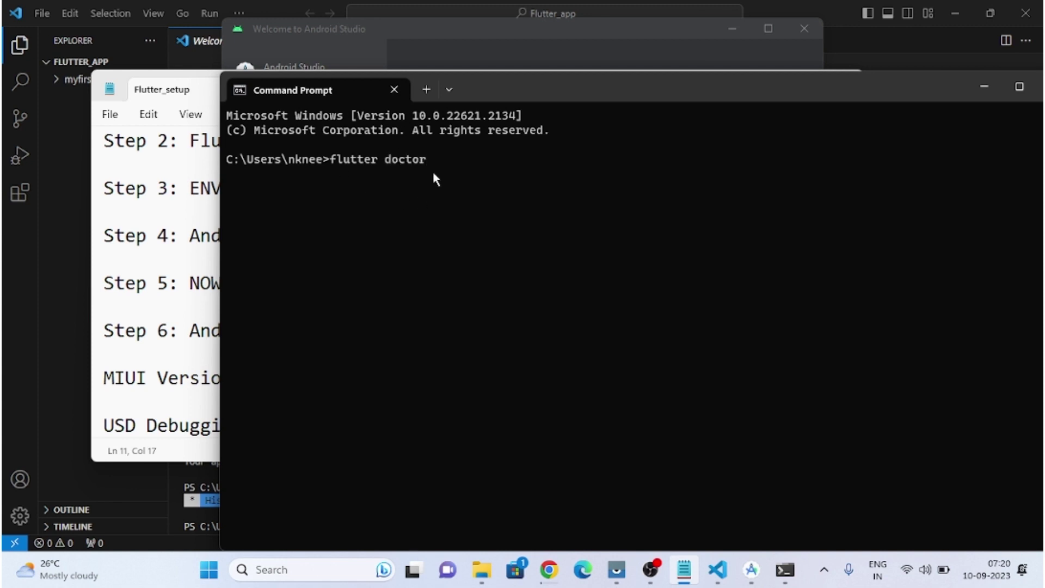
pyautogui.moveTo(427, 158); pyautogui.dragTo(331, 160)
pyautogui.click(427, 155)
pyautogui.press('Return')
# Insert "run `flutter doctor`" after "NOW cmd" on the Step 5 line of the Flutter_setup notes.
pyautogui.click(154, 298)
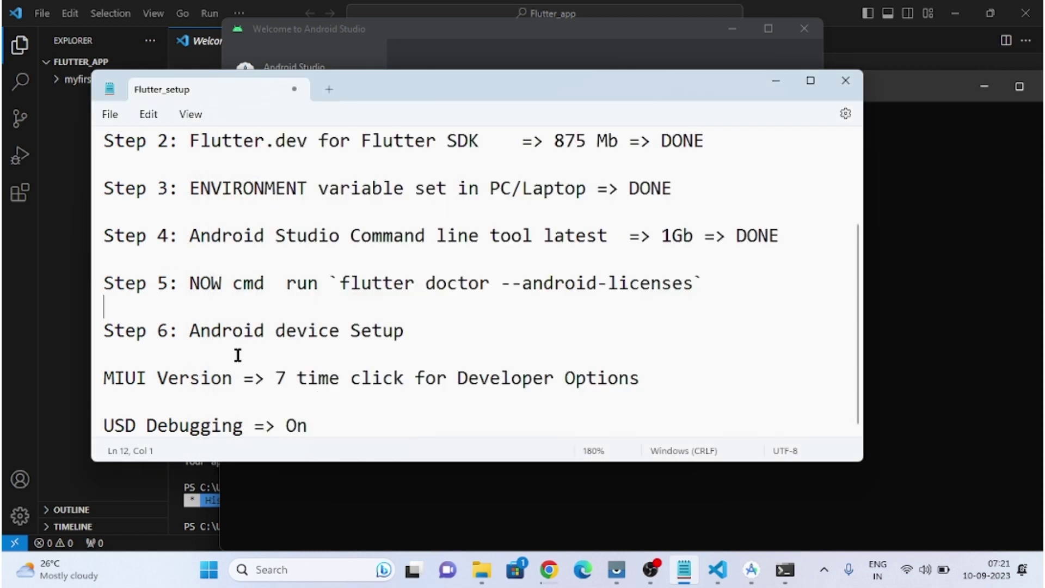
pyautogui.click(273, 283)
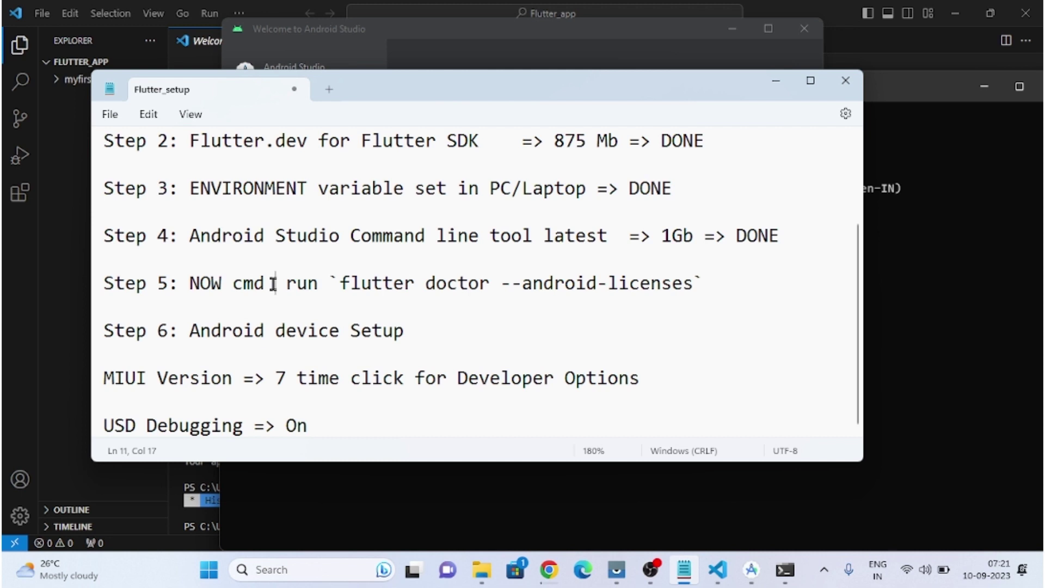
pyautogui.write('flutter doc')
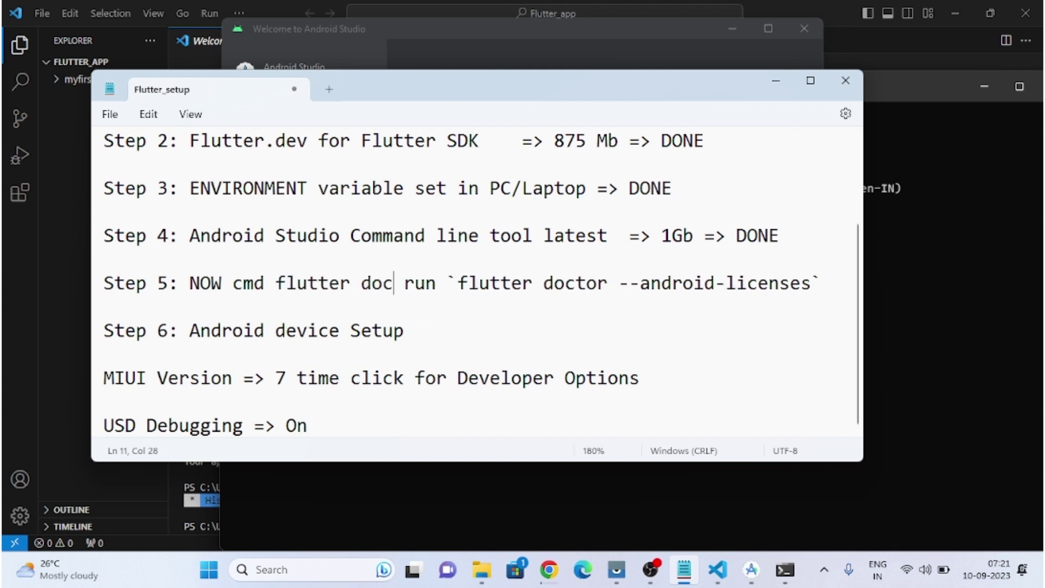
pyautogui.write('tor')
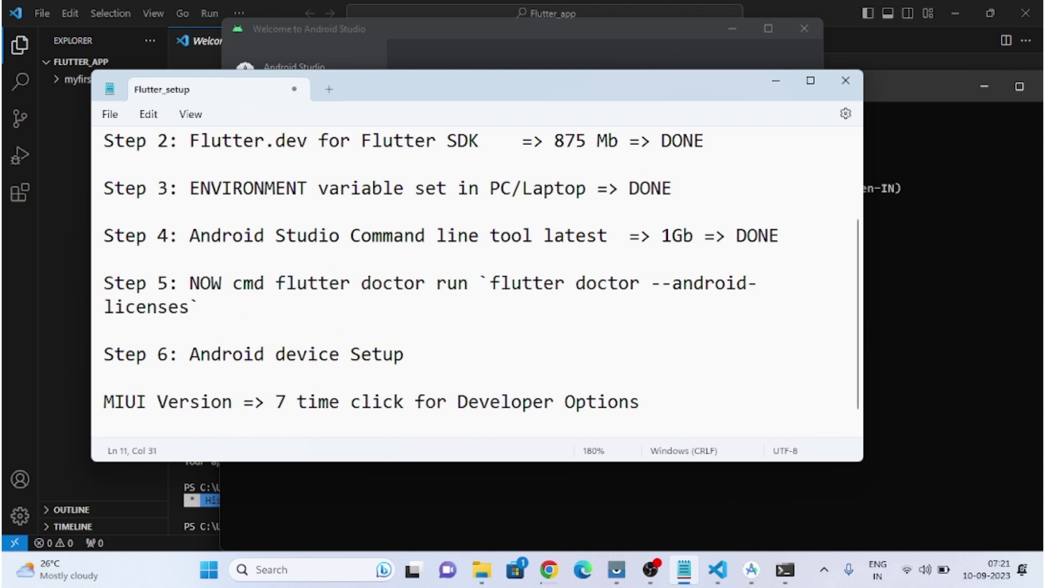
pyautogui.write('`')
pyautogui.click(274, 284)
pyautogui.write('`')
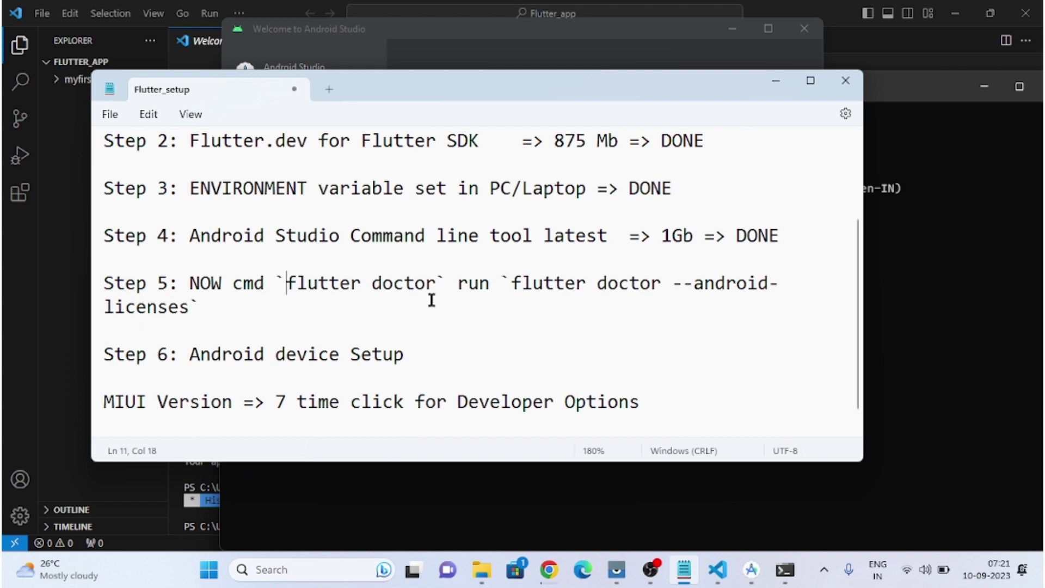
pyautogui.click(459, 285)
pyautogui.click(272, 284)
pyautogui.write('run')
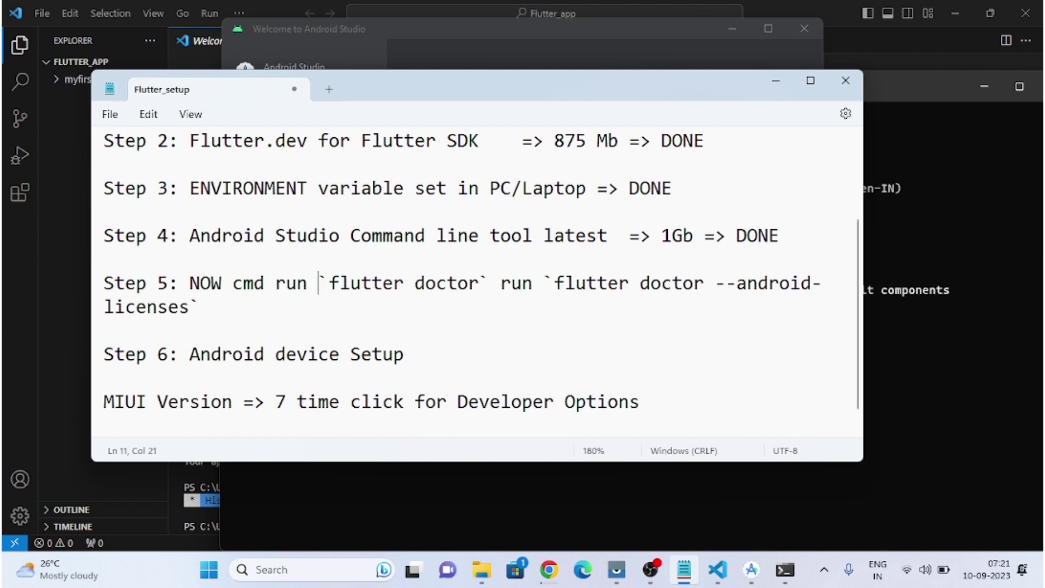
# Examine the flutter doctor summary in the Command Prompt, highlighting its lines and enlarging the terminal text.
pyautogui.click(871, 308)
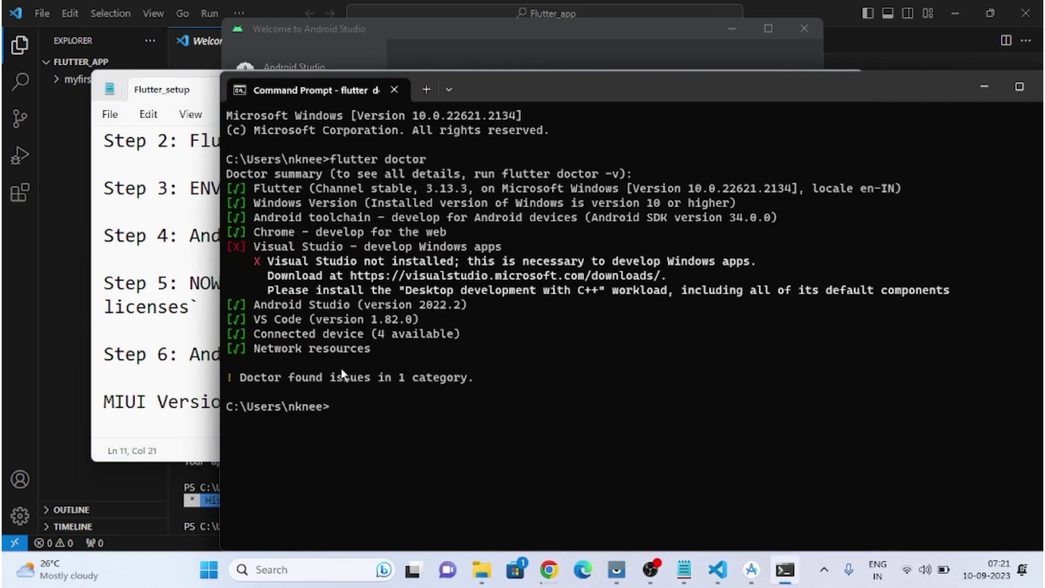
pyautogui.moveTo(356, 316); pyautogui.dragTo(228, 182)
pyautogui.click(278, 220)
pyautogui.moveTo(481, 381); pyautogui.dragTo(221, 169)
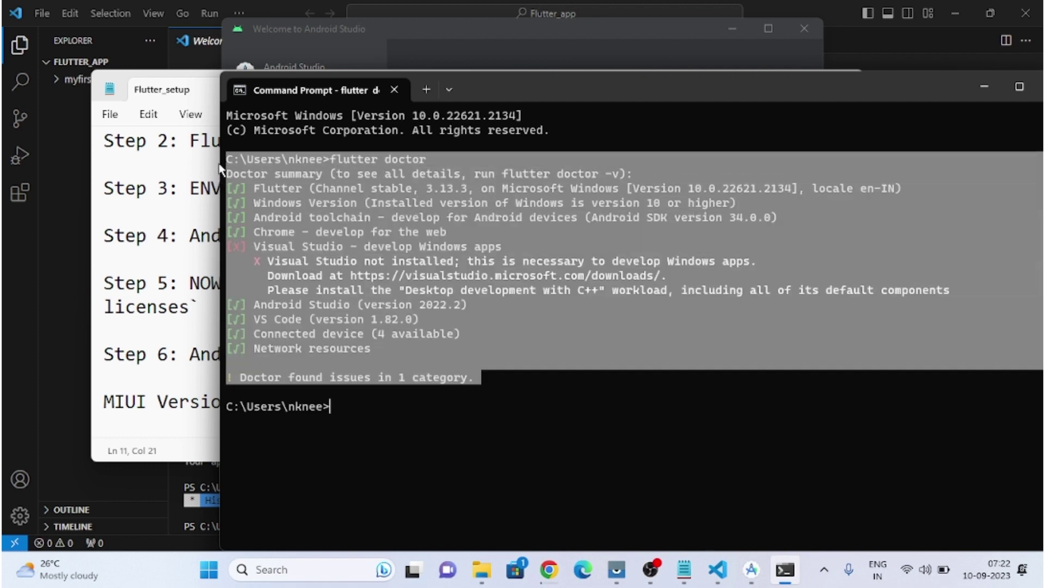
pyautogui.click(522, 411)
pyautogui.scroll(2, 521, 406)
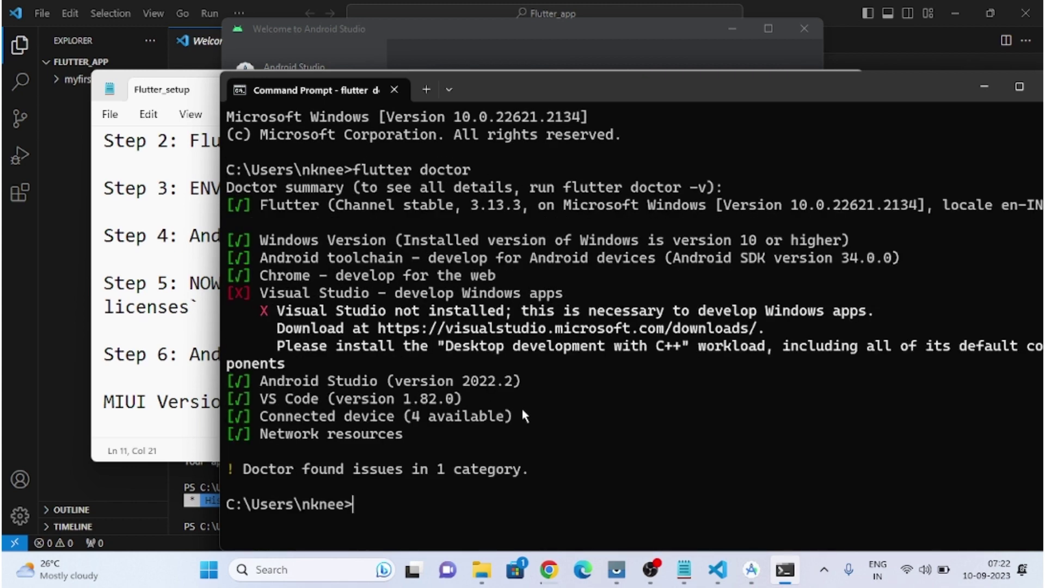
# Copy the Visual Studio error lines from the flutter doctor output and search for them in a new Chrome tab.
pyautogui.moveTo(489, 173); pyautogui.dragTo(354, 185)
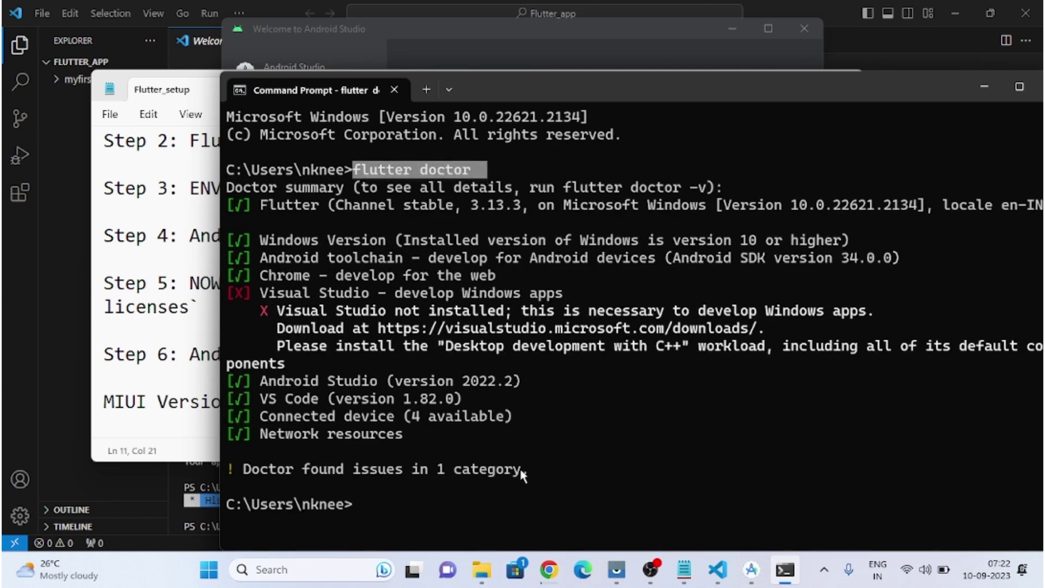
pyautogui.moveTo(521, 470); pyautogui.dragTo(229, 240)
pyautogui.click(243, 478)
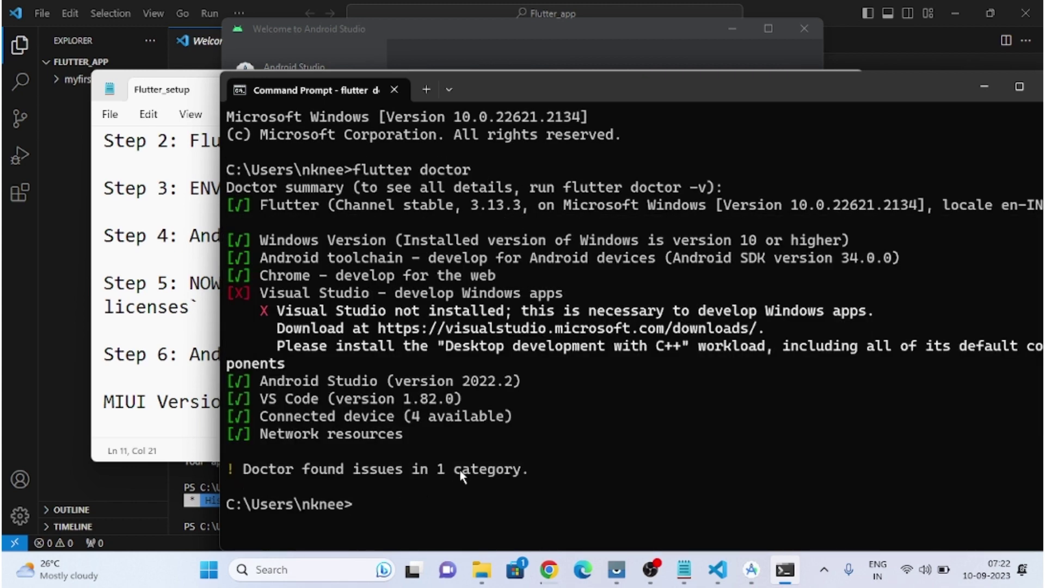
pyautogui.moveTo(260, 295); pyautogui.dragTo(872, 316)
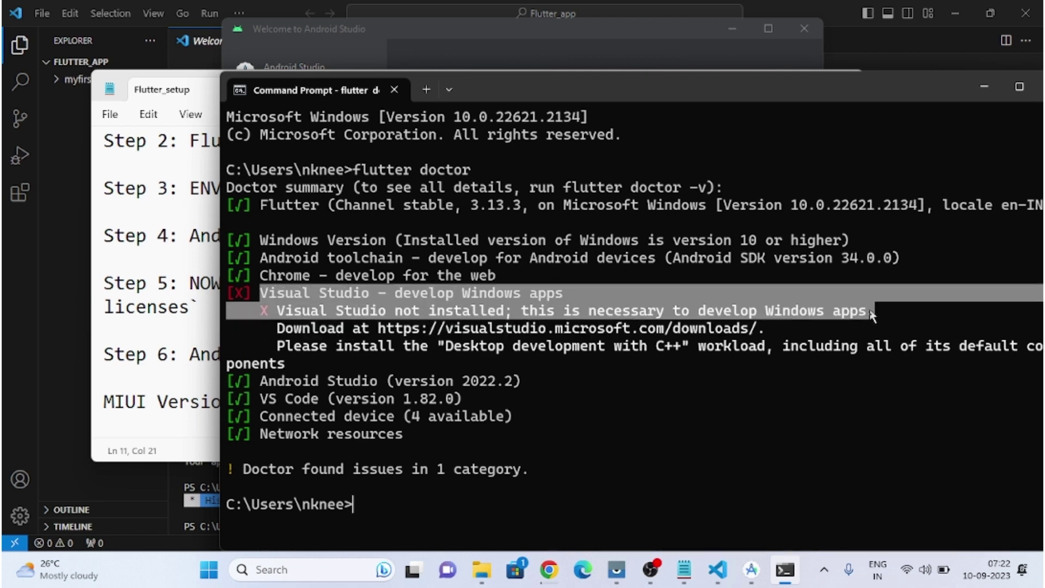
pyautogui.rightClick(871, 316)
pyautogui.click(548, 569)
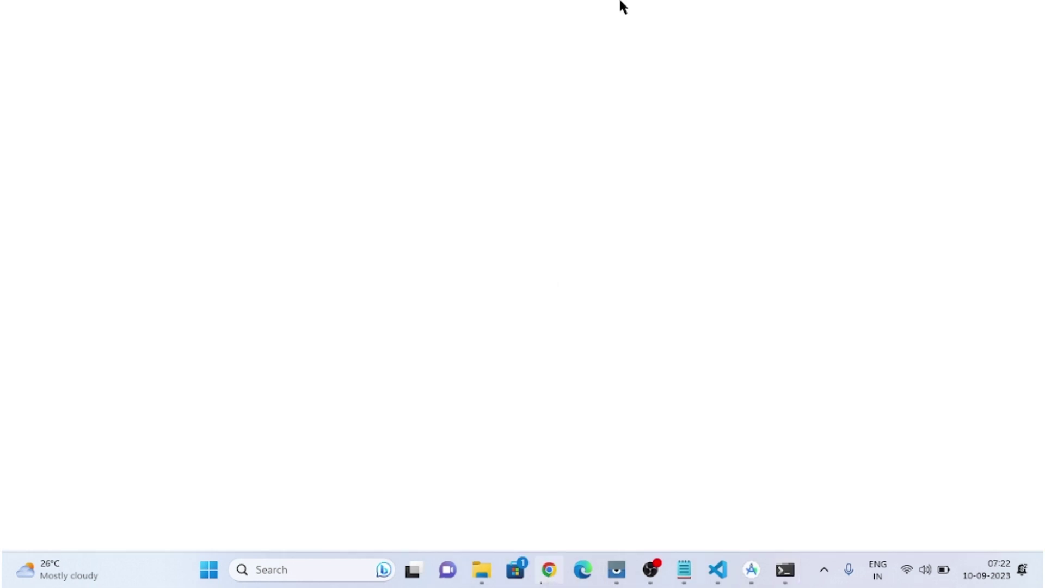
pyautogui.click(576, 10)
pyautogui.hotkey('ctrl', 'v')
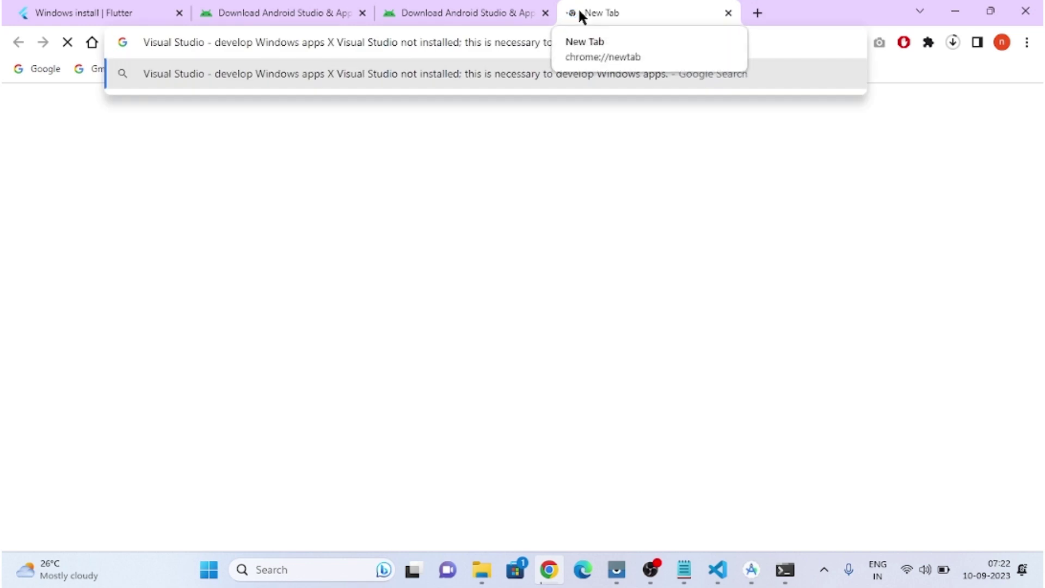
pyautogui.click(580, 16)
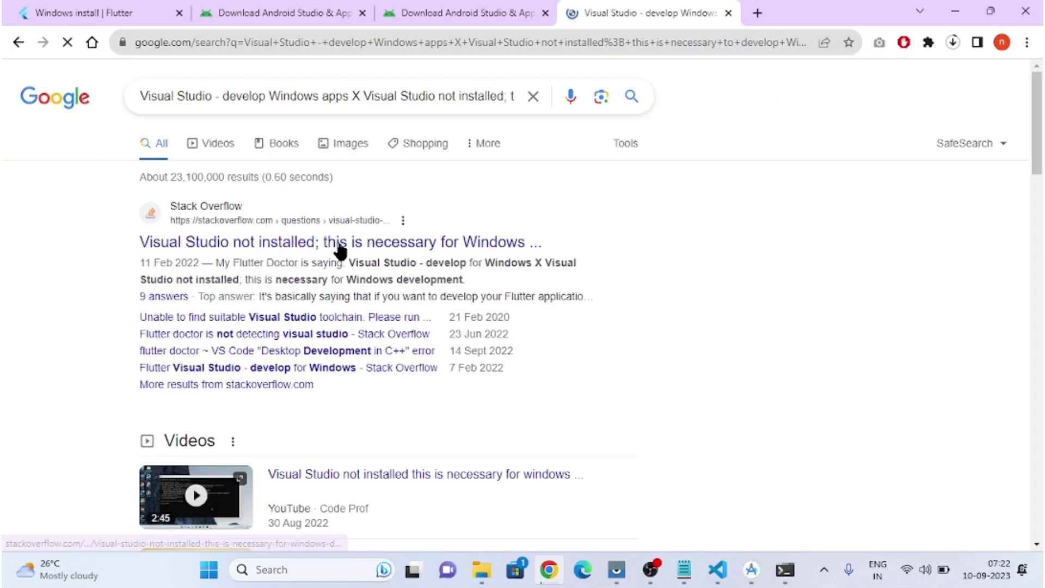
# Open the Stack Overflow result "Visual Studio not installed; this is necessary for Windows ..." in its own browser tab.
pyautogui.rightClick(333, 243)
pyautogui.click(385, 256)
pyautogui.click(722, 7)
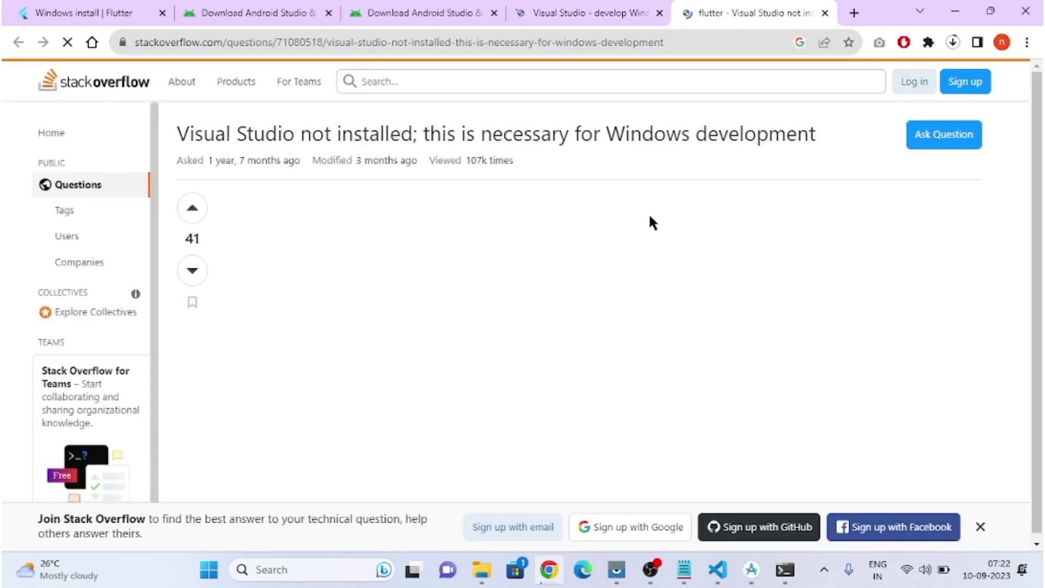
# Examine the Stack Overflow answers about the Visual Studio requirement, including the flutter config --no-enable-windows-desktop command, and return to the search results.
pyautogui.scroll(-4, 174, 425)
pyautogui.scroll(-8, 174, 417)
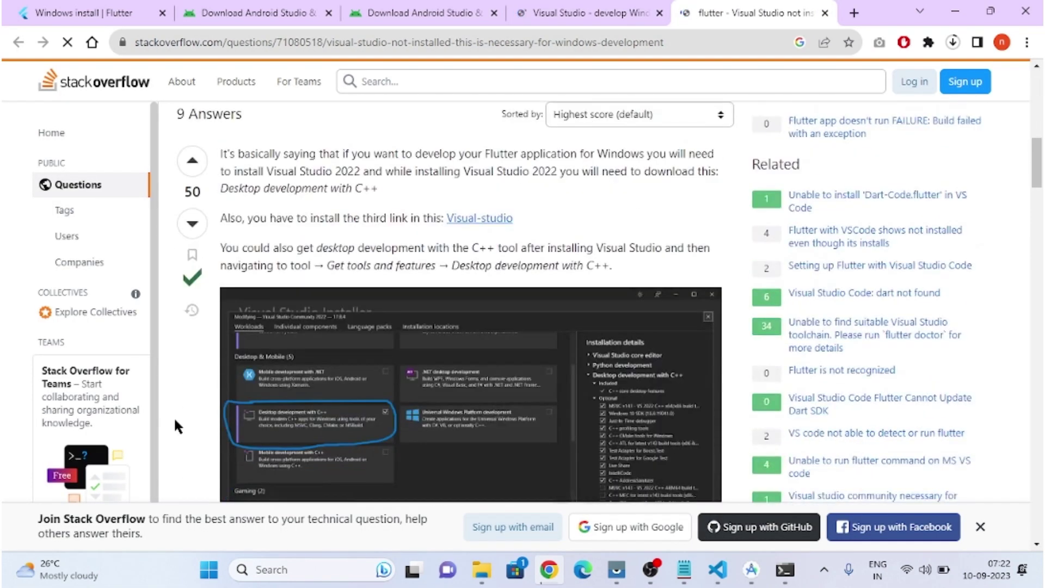
pyautogui.scroll(5, 175, 416)
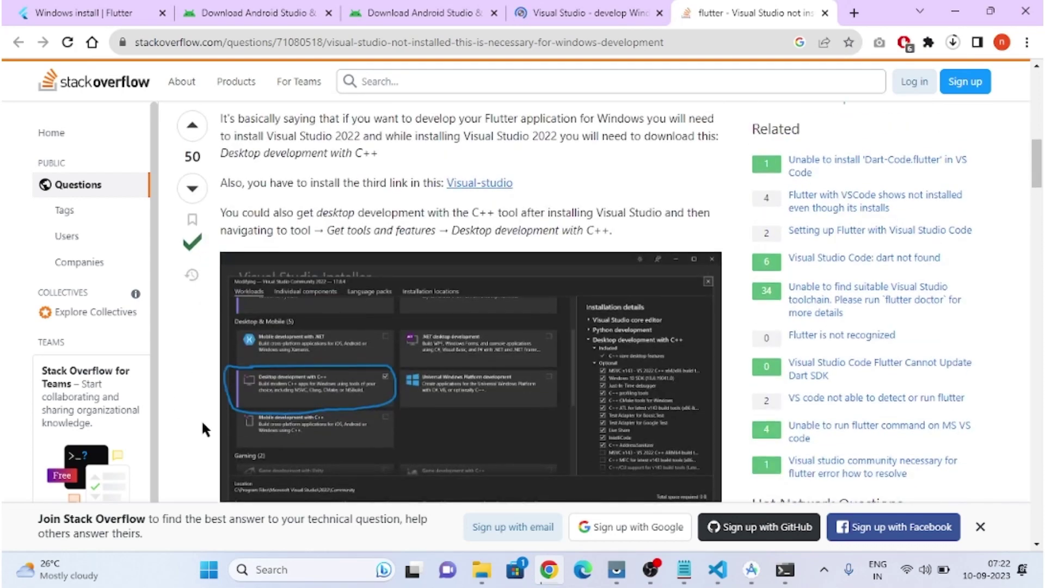
pyautogui.scroll(-15, 201, 430)
pyautogui.scroll(2, 203, 430)
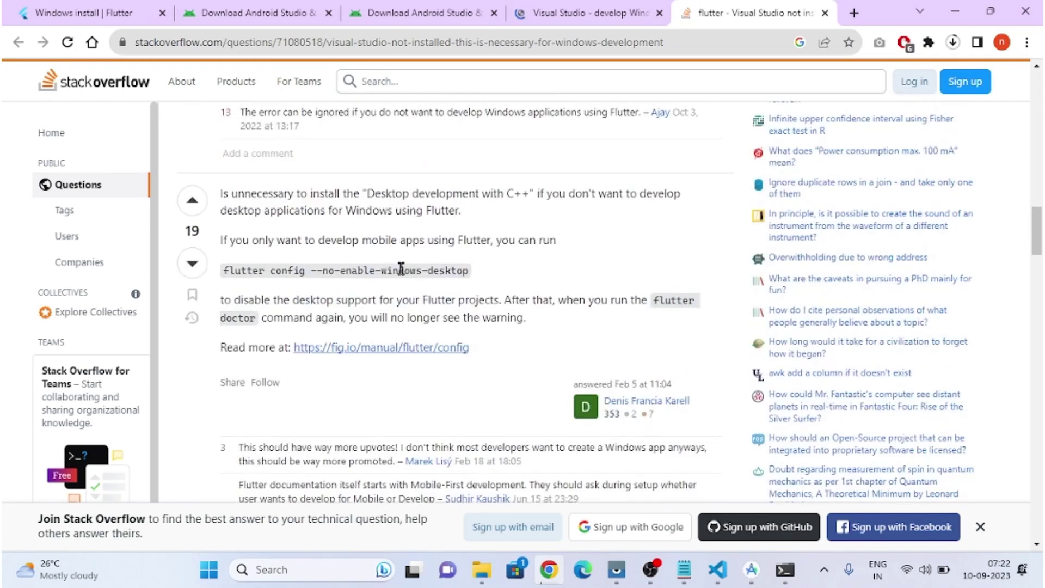
pyautogui.tripleClick(372, 280)
pyautogui.scroll(12, 372, 281)
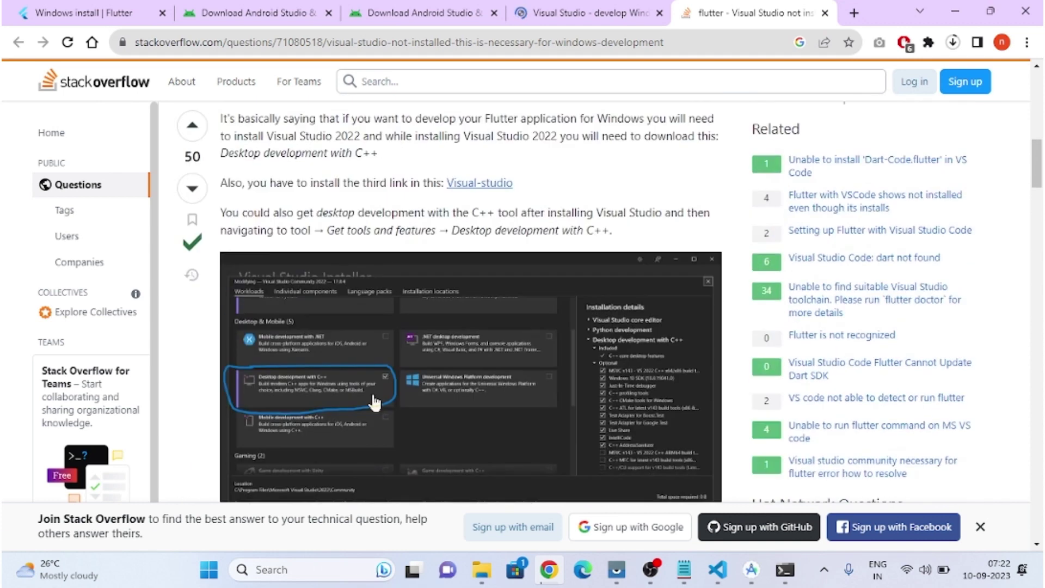
pyautogui.click(598, 21)
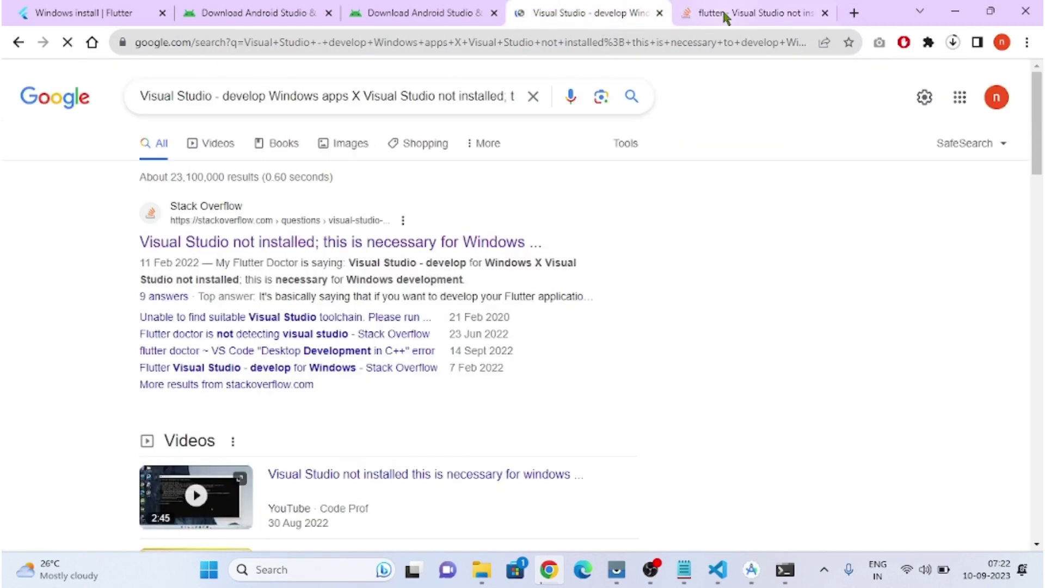
pyautogui.click(722, 10)
pyautogui.click(593, 12)
# Copy flutter doctor --android-licenses from Step 5 of the Flutter_setup notes and run it in the Command Prompt.
pyautogui.click(684, 570)
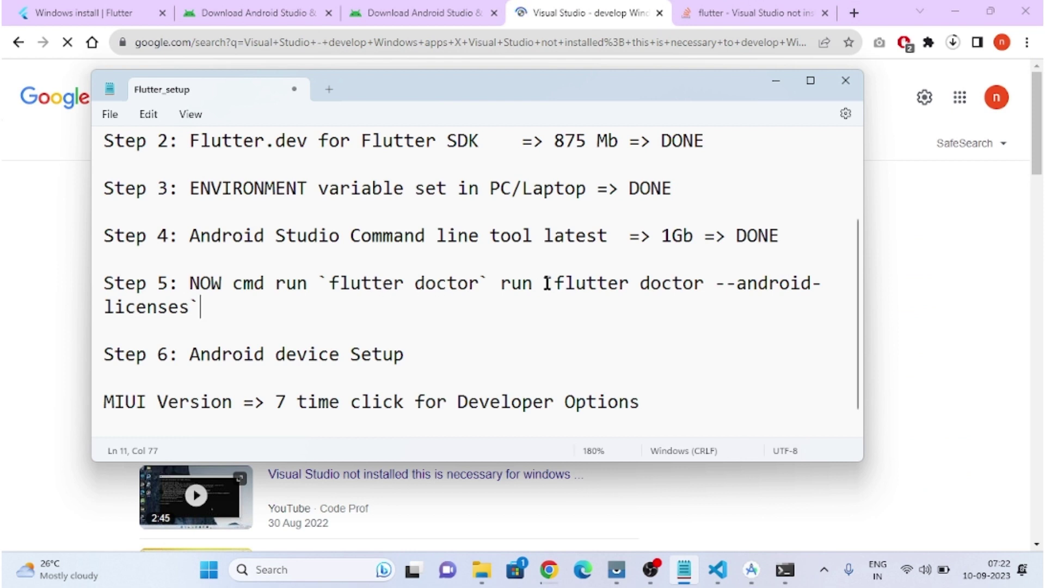
pyautogui.moveTo(545, 284); pyautogui.dragTo(668, 296)
pyautogui.click(629, 326)
pyautogui.moveTo(556, 289); pyautogui.dragTo(185, 309)
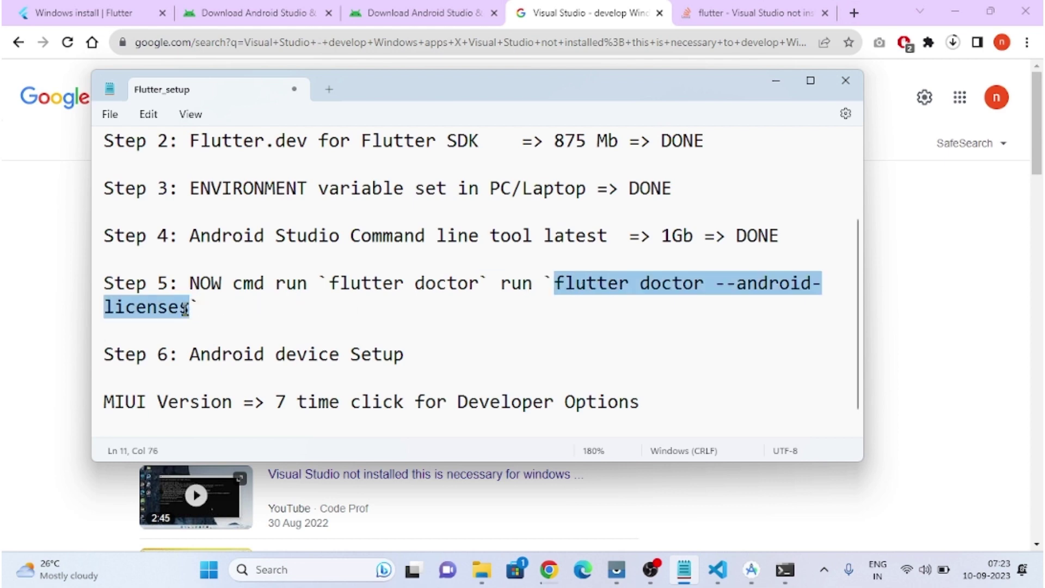
pyautogui.rightClick(583, 286)
pyautogui.click(630, 86)
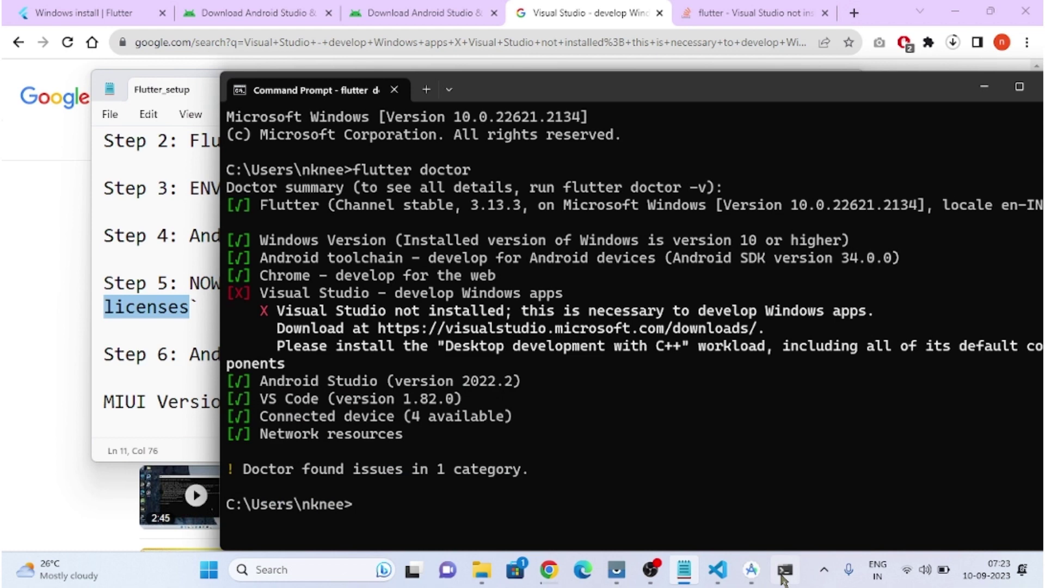
pyautogui.click(785, 570)
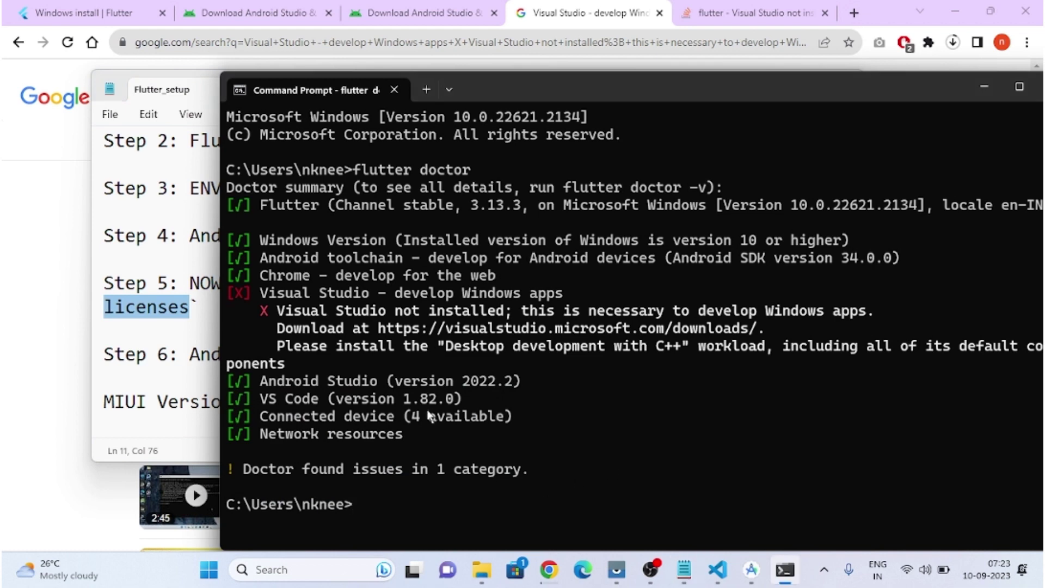
pyautogui.hotkey('ctrl', 'v')
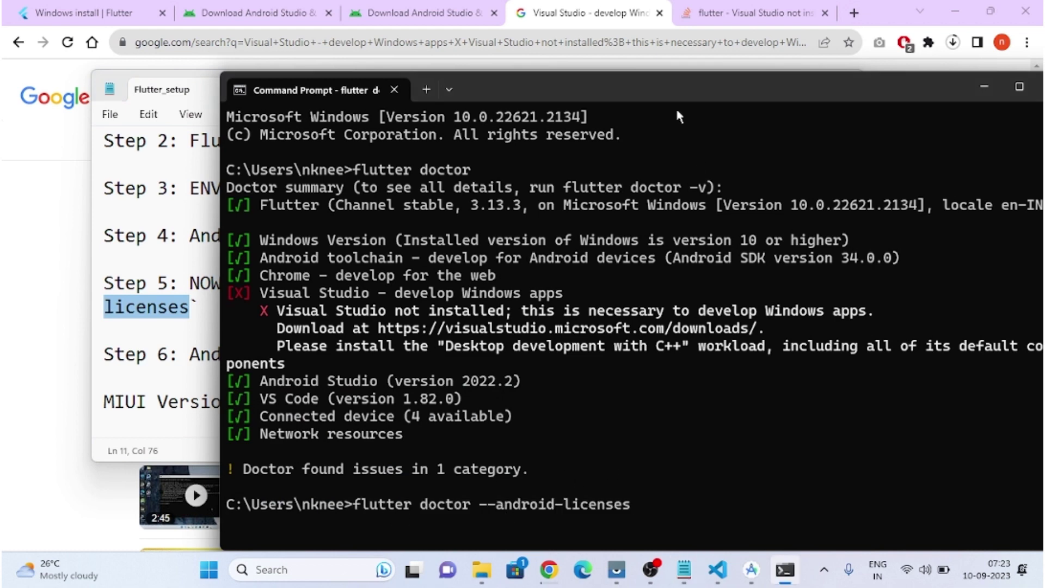
# Move the Command Prompt window fully into view, enlarge its text, and highlight the final line of the license check output.
pyautogui.moveTo(638, 84); pyautogui.dragTo(560, 18)
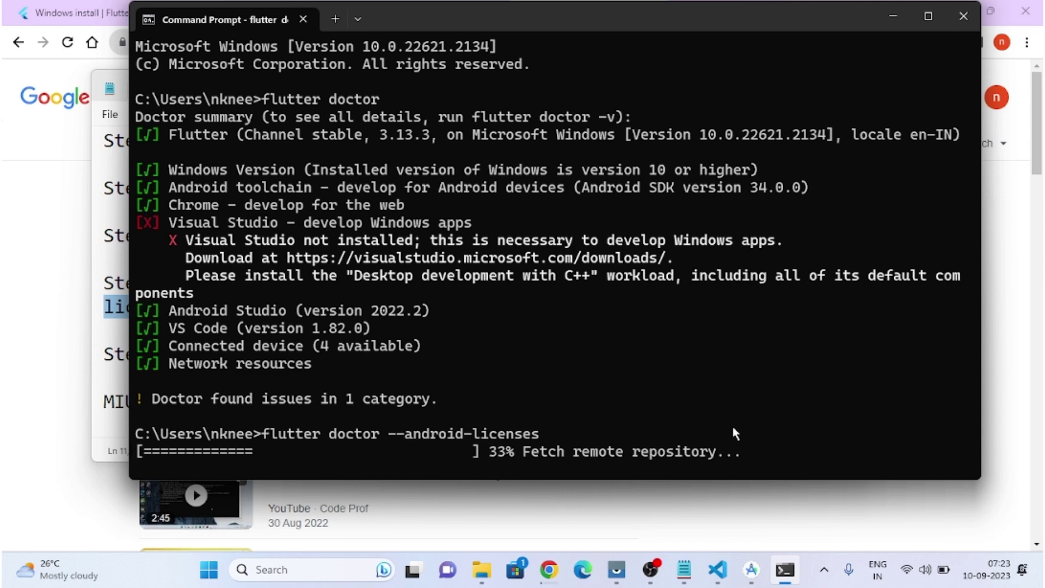
pyautogui.hotkey('ctrl', '=')
pyautogui.hotkey('ctrl', '=')
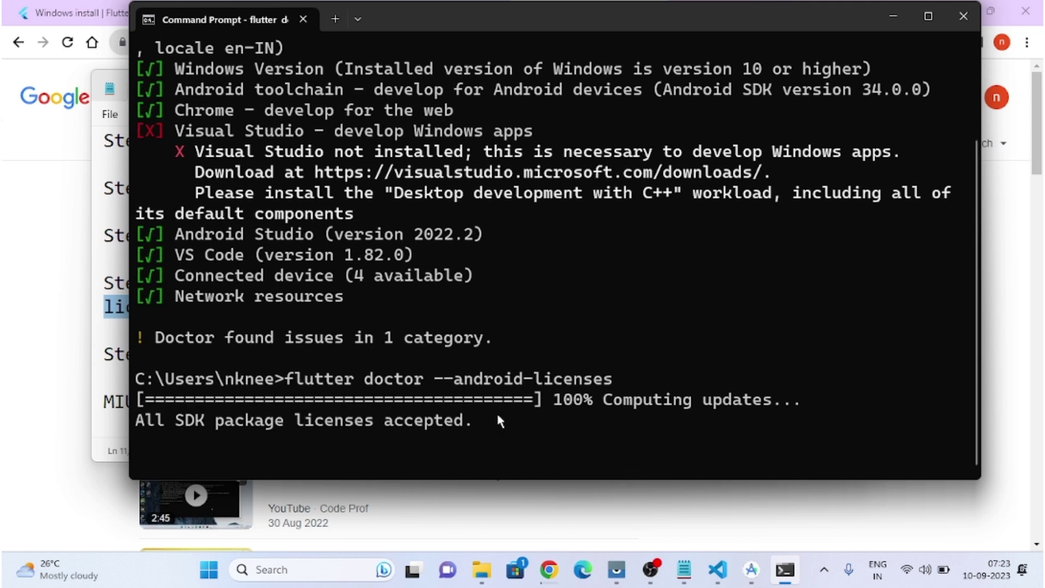
pyautogui.moveTo(473, 402); pyautogui.dragTo(134, 407)
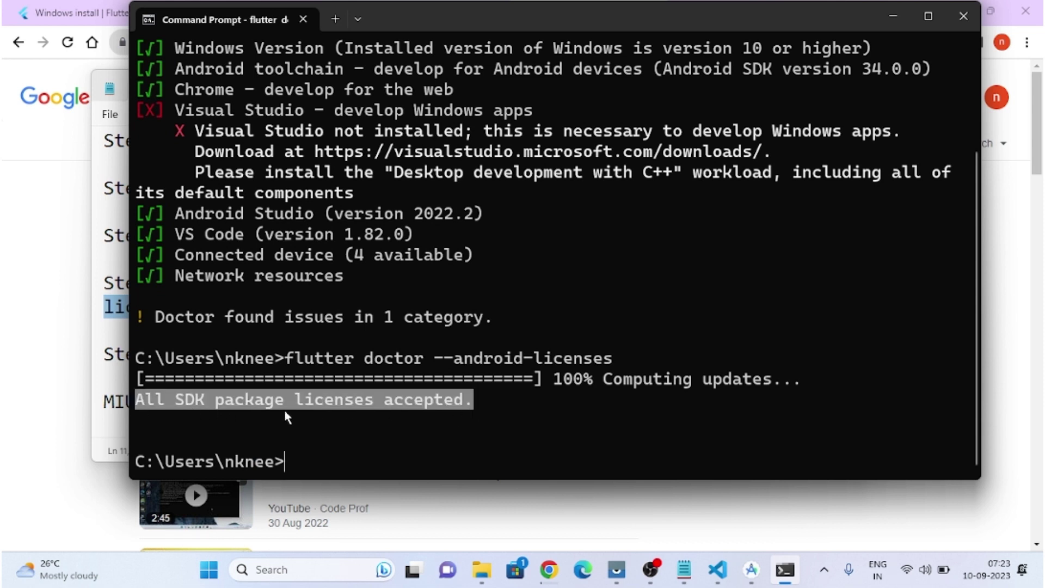
# Open the after_Licenses screenshot from the Downloads folder and examine the flutter doctor output it shows.
pyautogui.moveTo(482, 569)
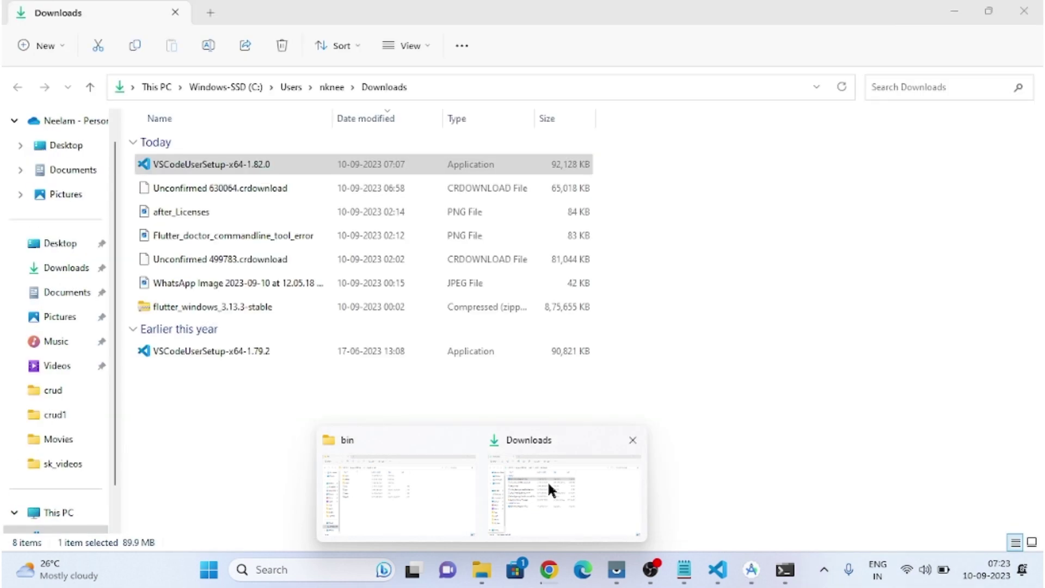
pyautogui.click(547, 480)
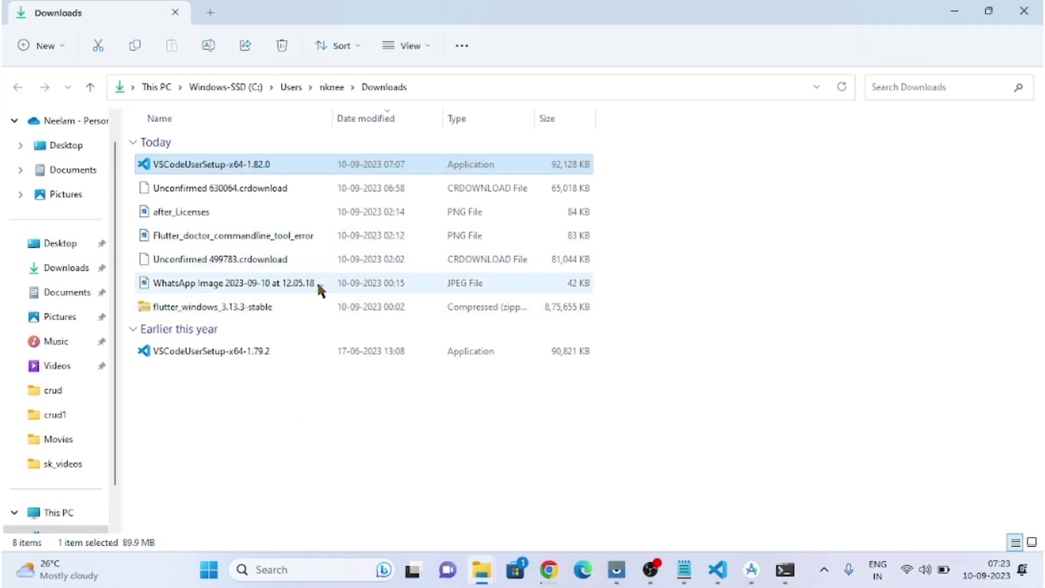
pyautogui.click(239, 211)
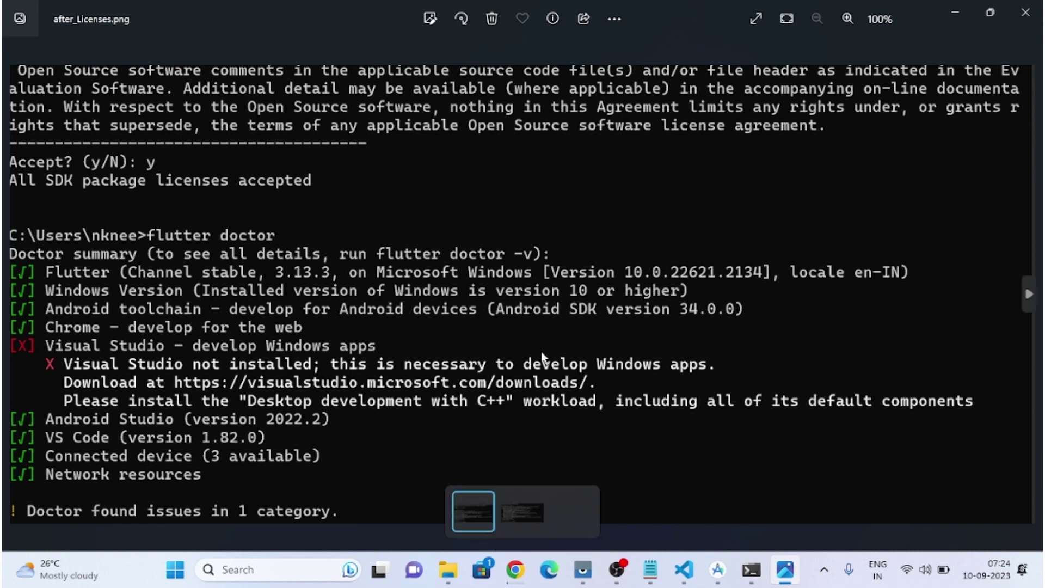
pyautogui.scroll(5, 627, 387)
pyautogui.scroll(-5, 627, 387)
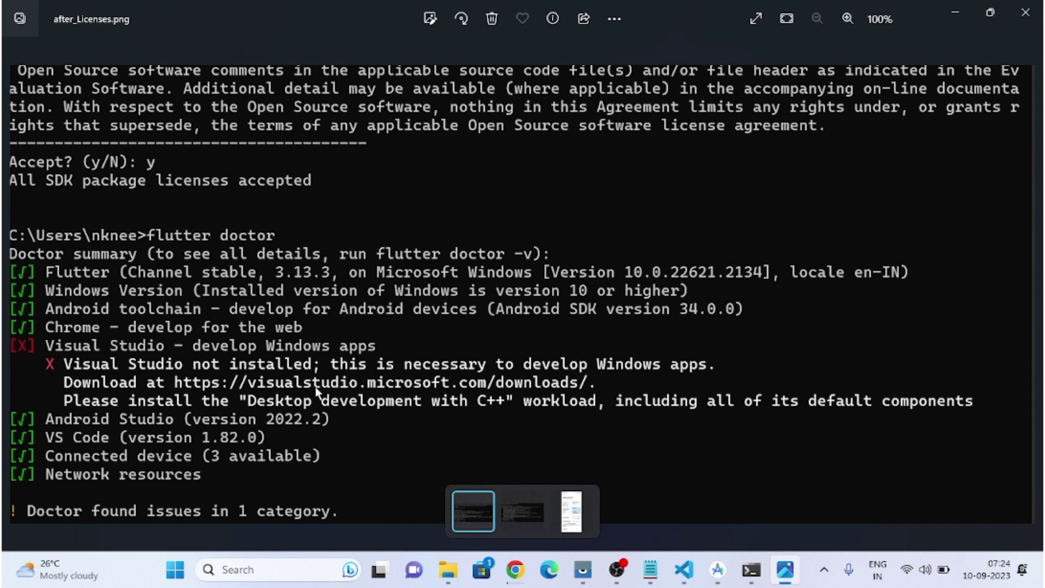
# Compare after_Licenses with the Flutter_doctor_commandline_tool_error screenshot, view the latter at full size, and close the image viewer.
pyautogui.click(531, 504)
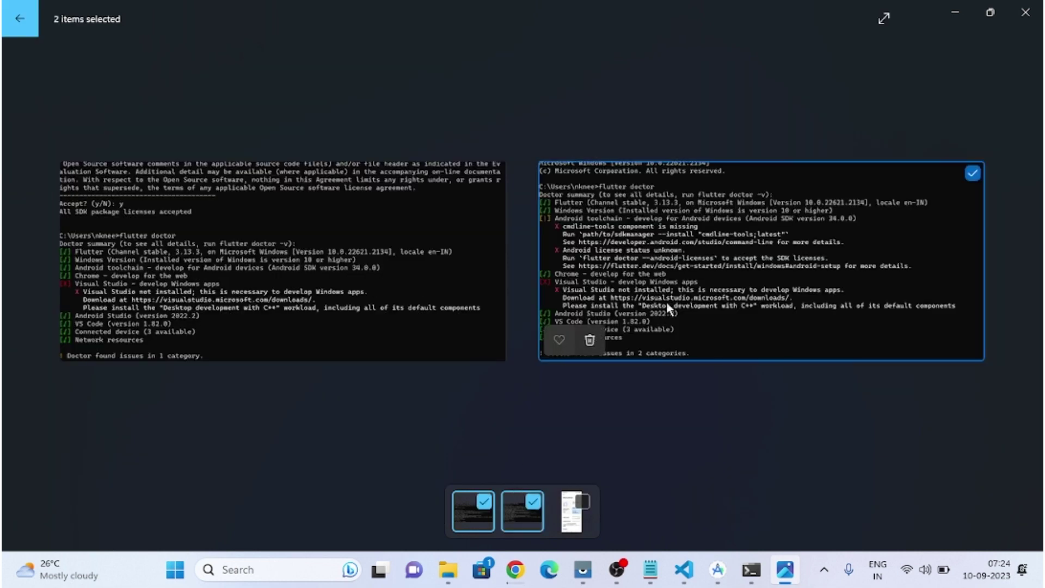
pyautogui.click(695, 290)
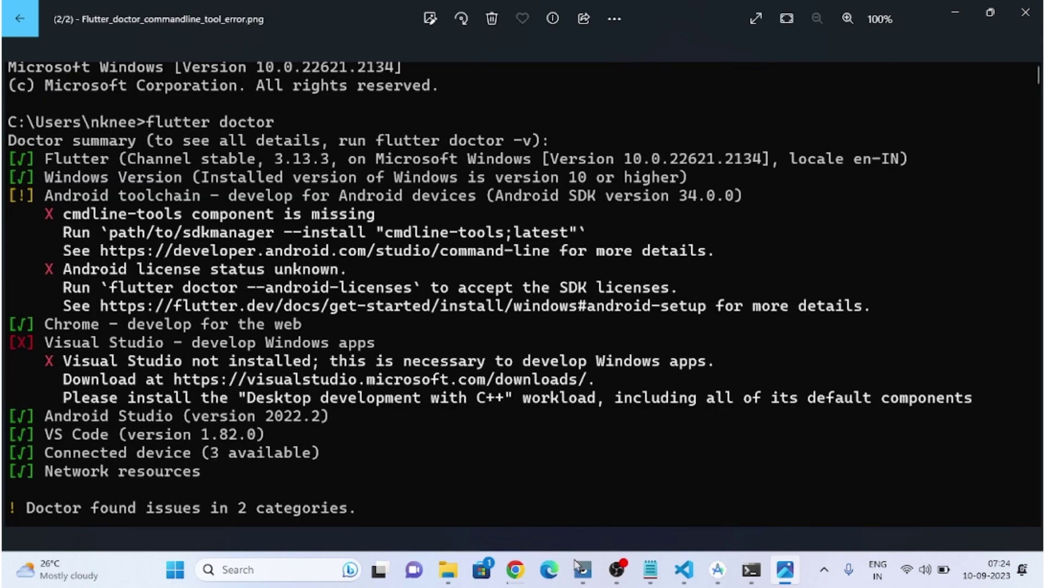
pyautogui.click(1020, 19)
# Reopen the Flutter_doctor_commandline_tool_error and after_Licenses screenshots one after the other, closing each once reviewed.
pyautogui.doubleClick(246, 239)
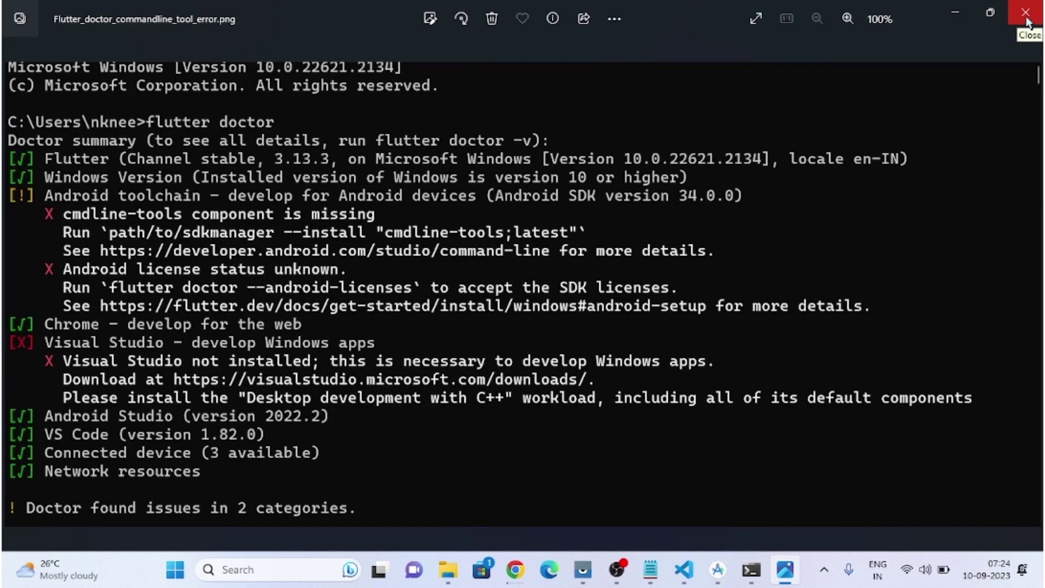
pyautogui.click(1026, 22)
pyautogui.click(227, 218)
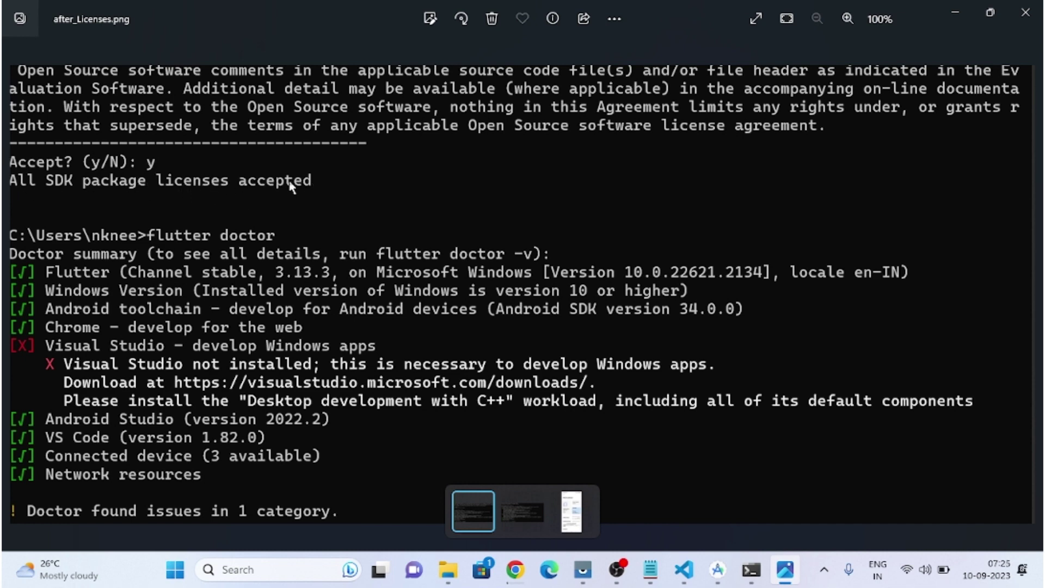
pyautogui.click(1026, 12)
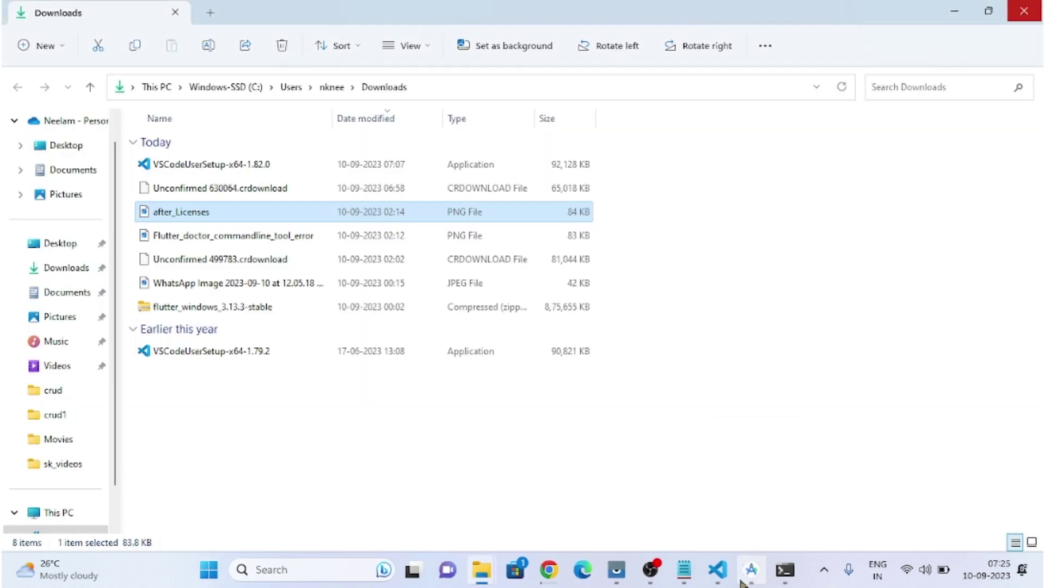
# Append "=> DONE" to the Step 5 line of the Flutter_setup notes.
pyautogui.hotkey('alt', 'Tab')
pyautogui.click(291, 313)
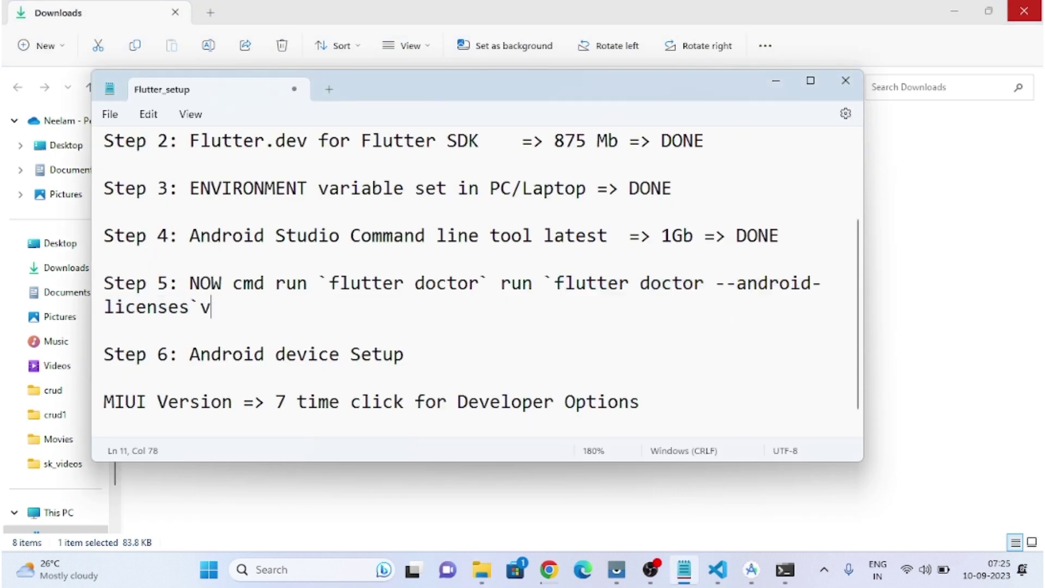
pyautogui.write('=> DONE')
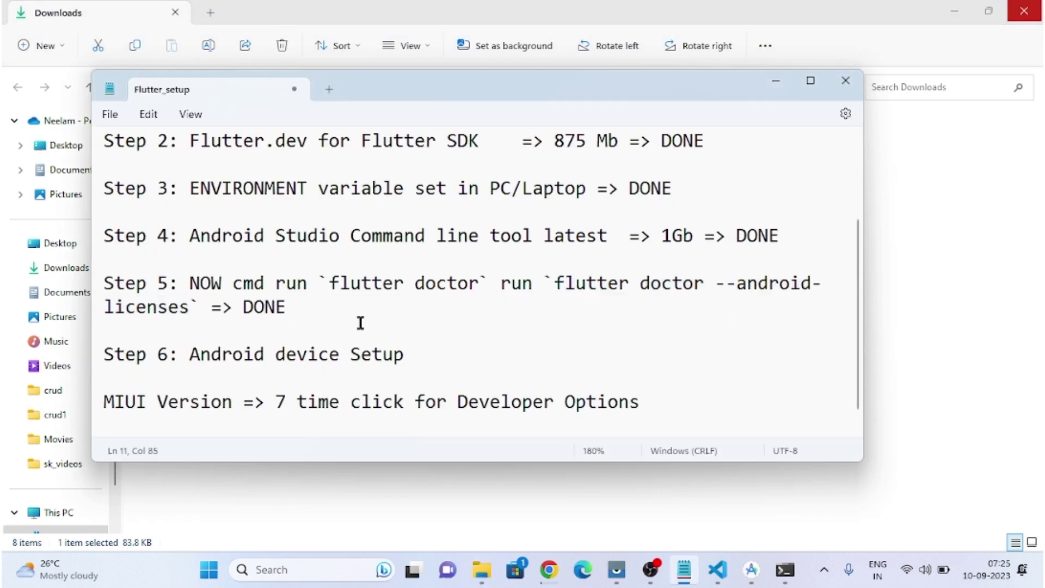
pyautogui.click(435, 360)
pyautogui.write('=>')
pyautogui.press('BackSpace')
pyautogui.press('BackSpace')
pyautogui.press('BackSpace')
# Review the setup checklist by highlighting the Step 6 text and the lines for Steps 1 to 5.
pyautogui.moveTo(410, 357); pyautogui.dragTo(193, 362)
pyautogui.click(459, 370)
pyautogui.moveTo(311, 327); pyautogui.dragTo(61, 207)
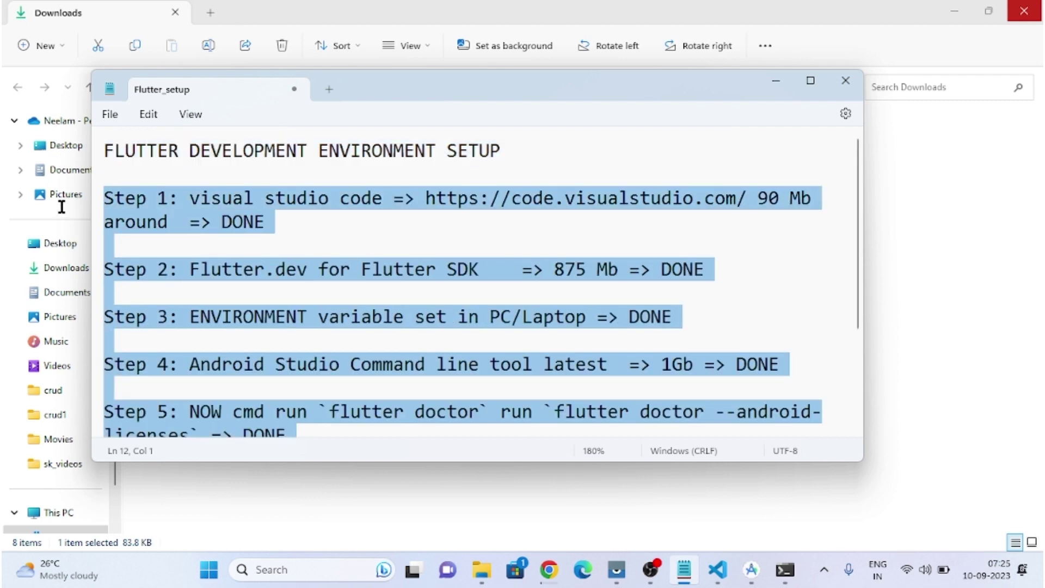
pyautogui.scroll(-2, 357, 370)
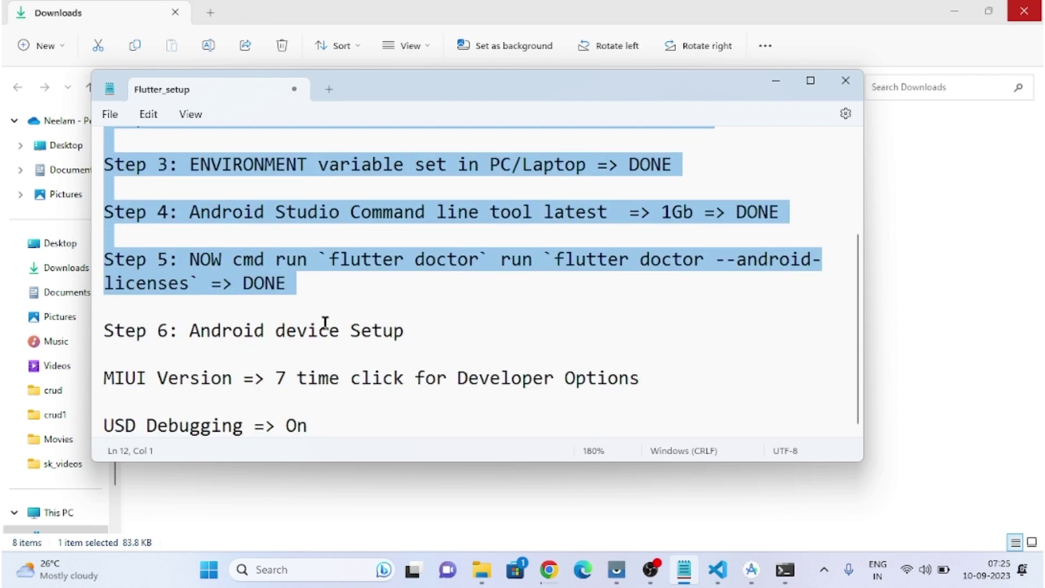
pyautogui.click(413, 333)
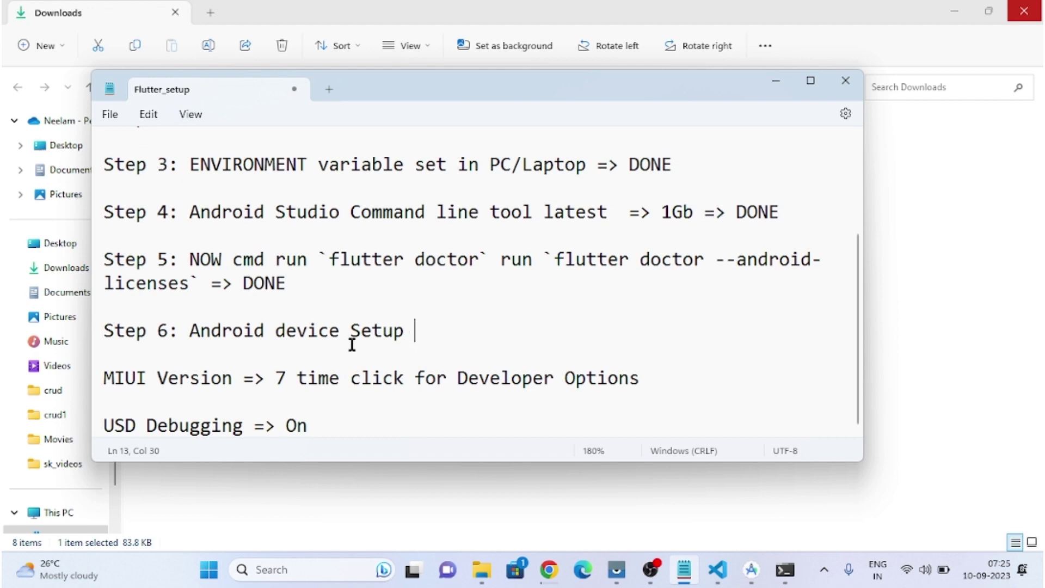
# Switch to the Vysor mirror of the Redmi 8, wake the phone to its home screen, and reposition the mirror window.
pyautogui.click(718, 570)
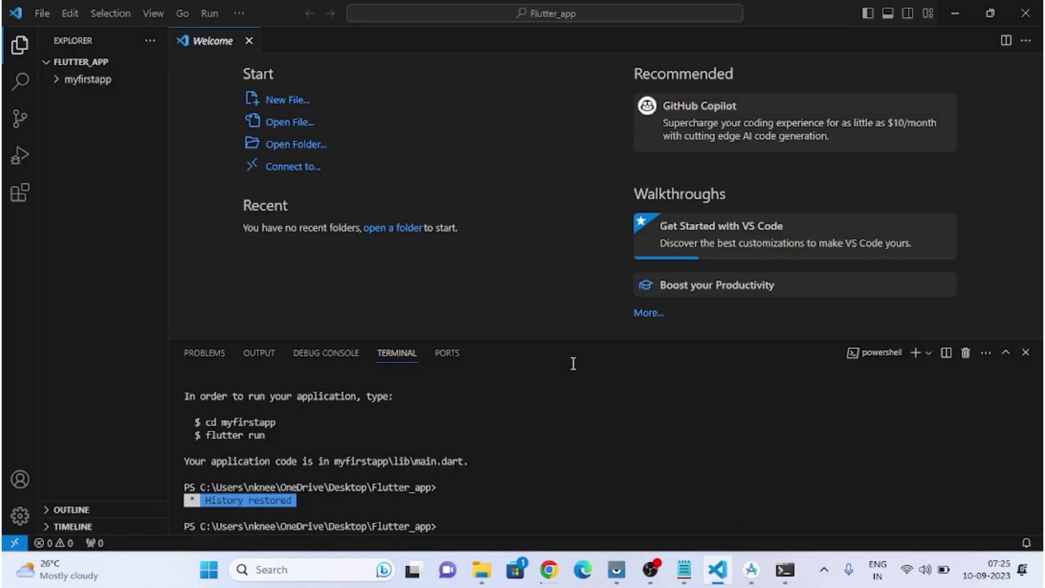
pyautogui.click(955, 14)
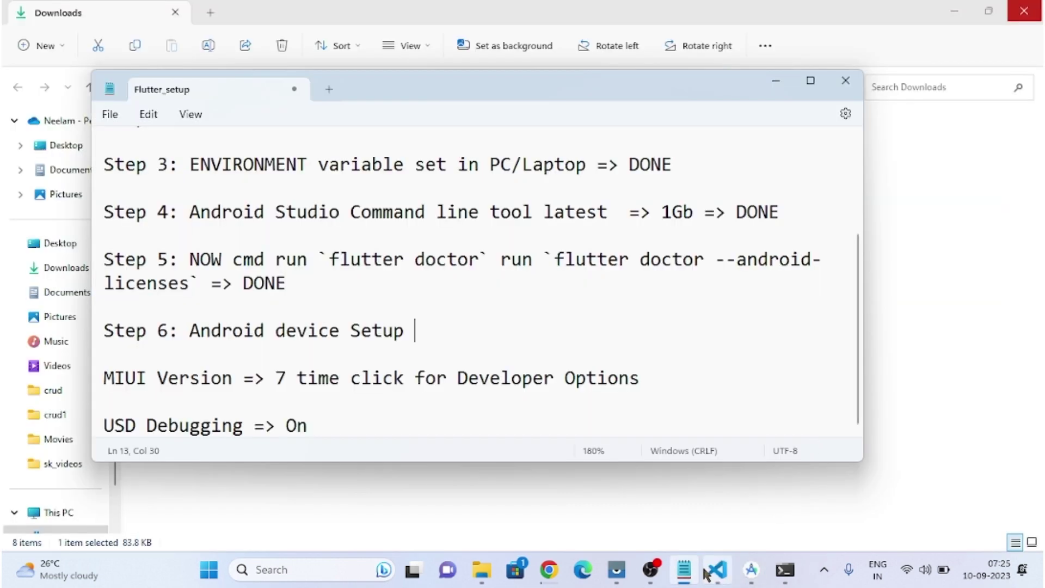
pyautogui.moveTo(687, 578)
pyautogui.moveTo(721, 471)
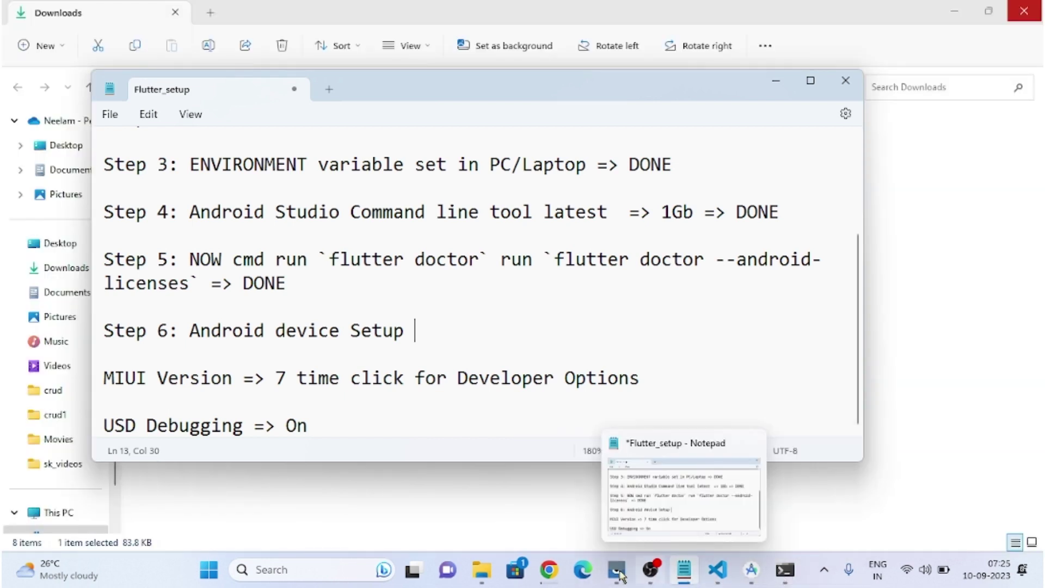
pyautogui.click(679, 497)
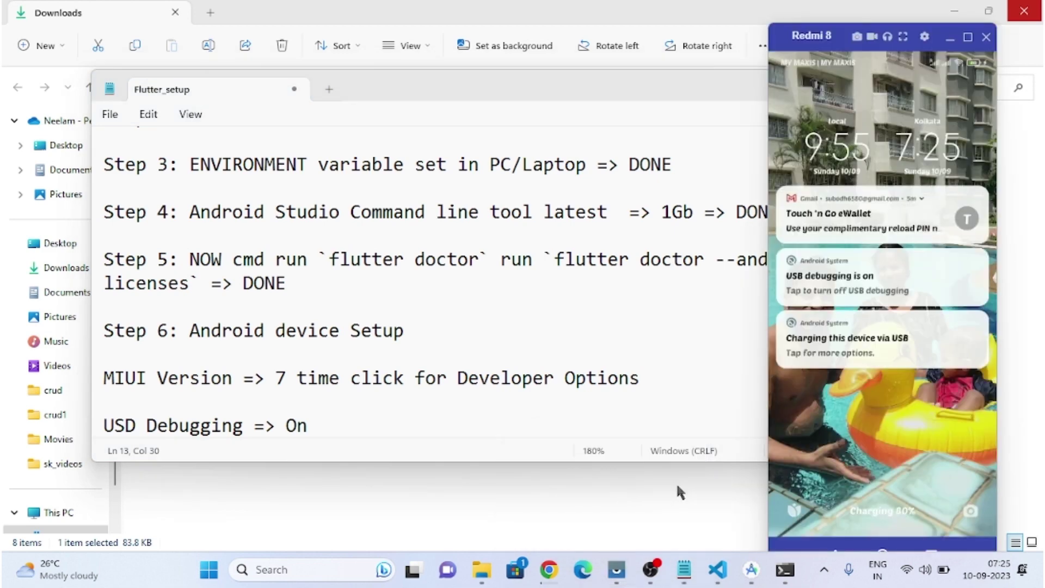
pyautogui.click(845, 352)
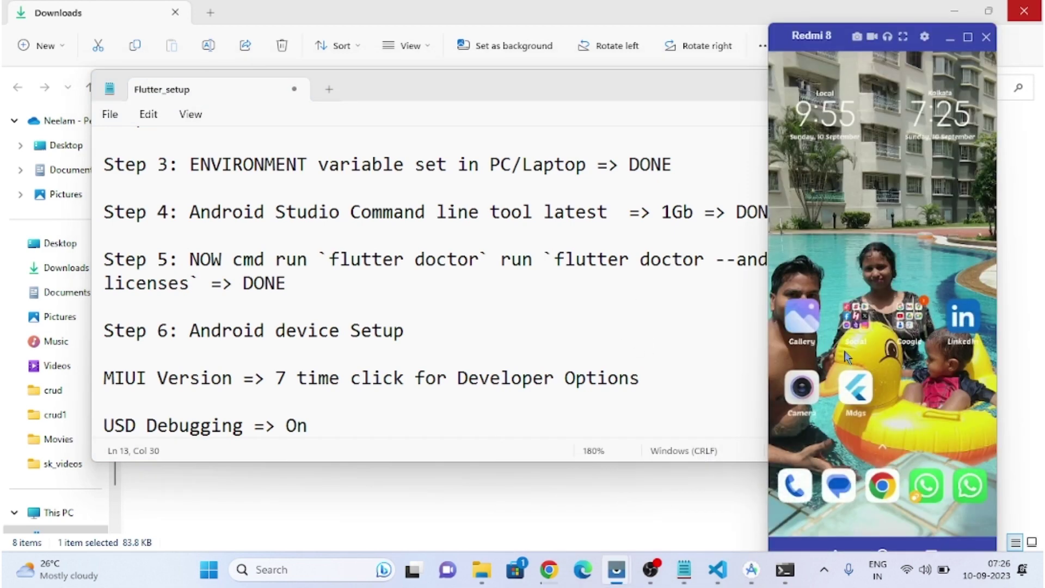
pyautogui.moveTo(847, 357); pyautogui.dragTo(861, 221)
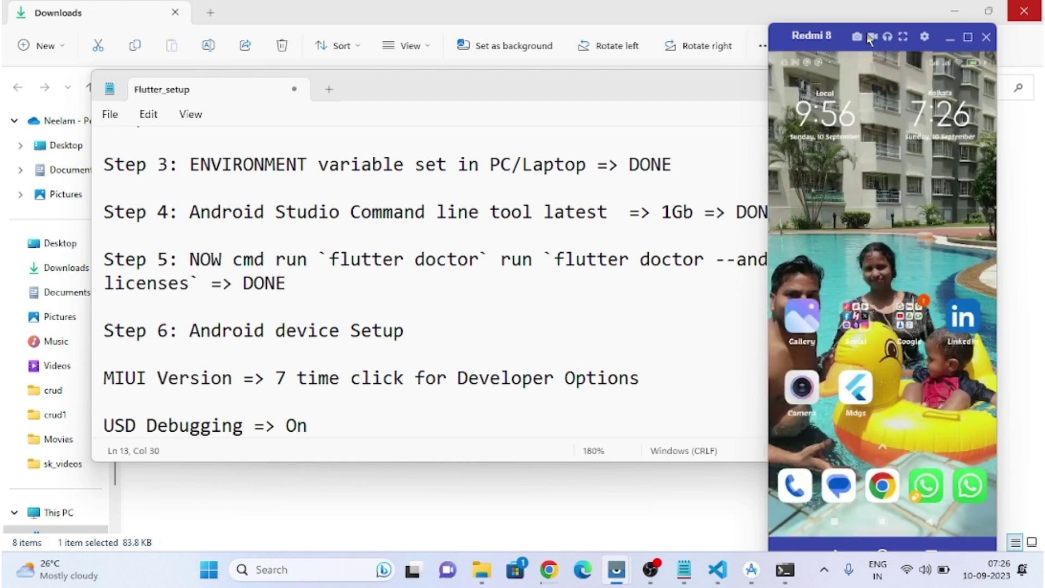
pyautogui.moveTo(773, 30); pyautogui.dragTo(723, 21)
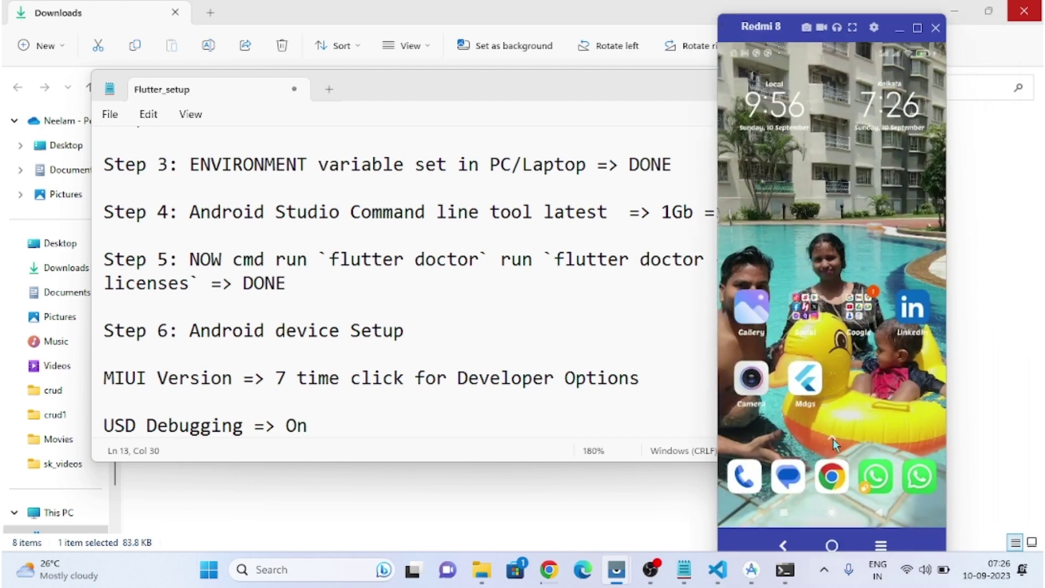
# Open the About phone page in the Redmi 8's Settings from the phone's app drawer.
pyautogui.moveTo(833, 439); pyautogui.dragTo(878, 377)
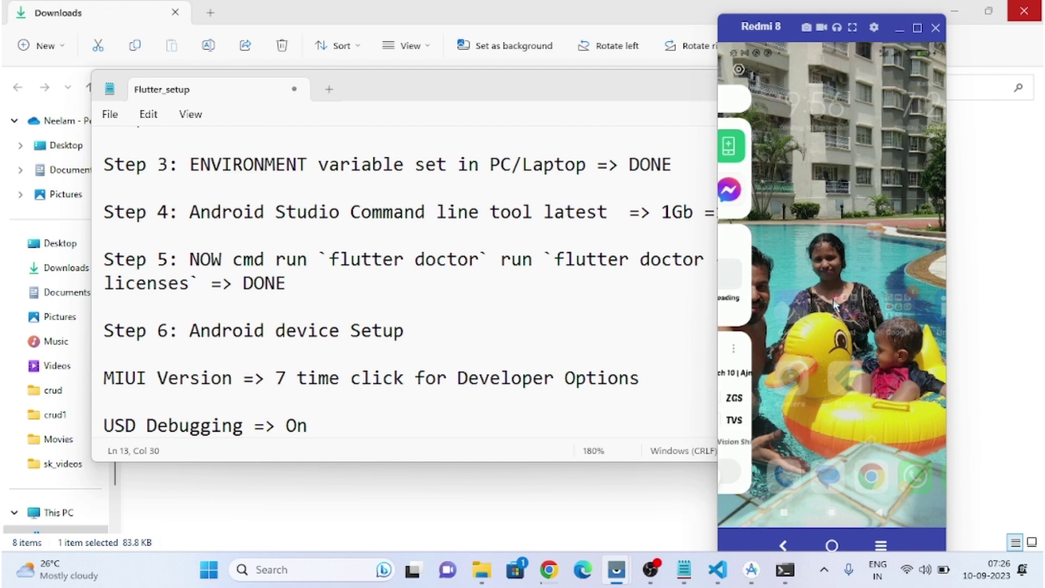
pyautogui.click(809, 213)
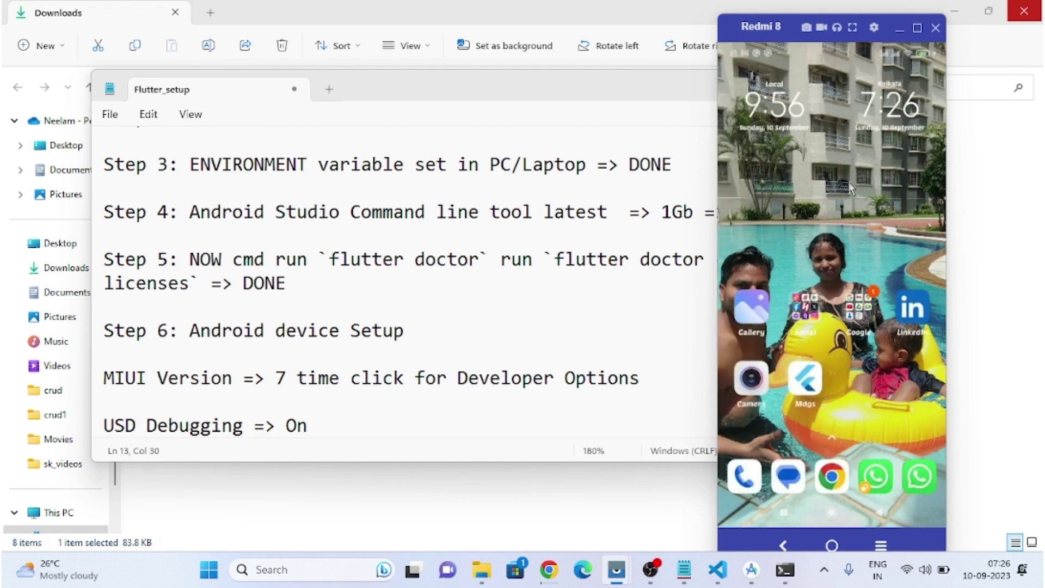
pyautogui.moveTo(851, 188); pyautogui.dragTo(777, 180)
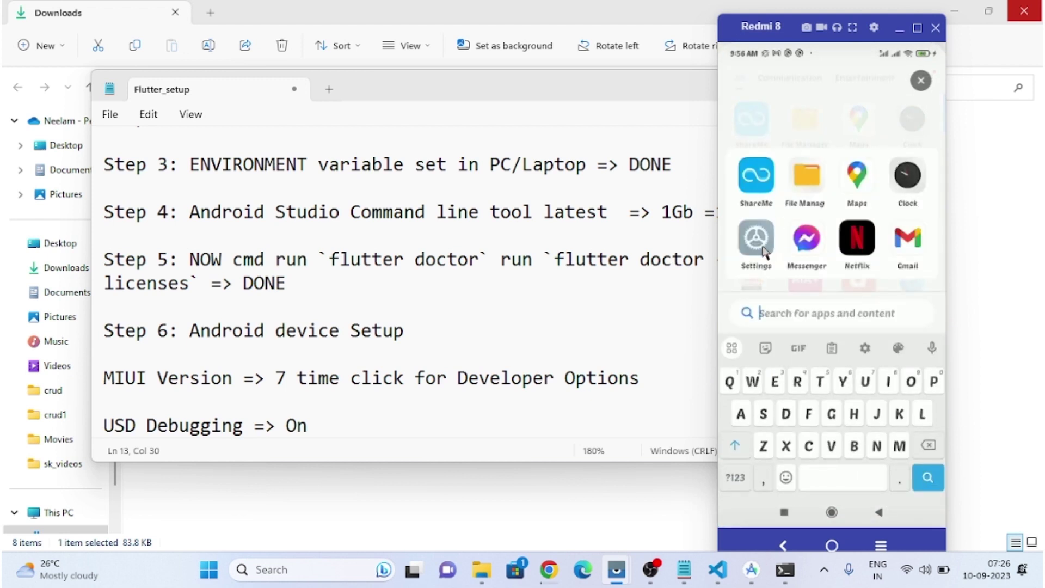
pyautogui.click(763, 249)
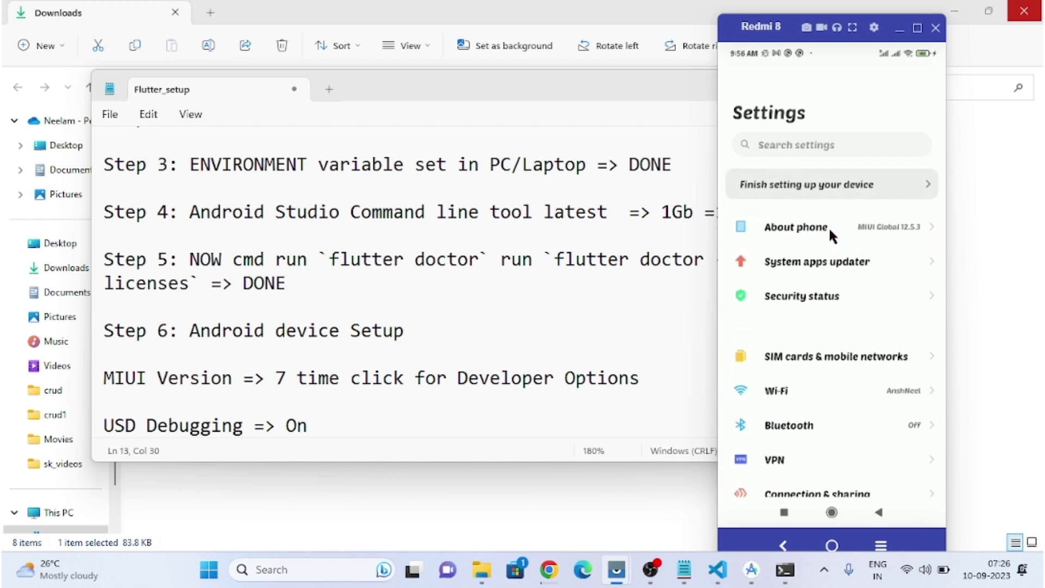
pyautogui.click(829, 226)
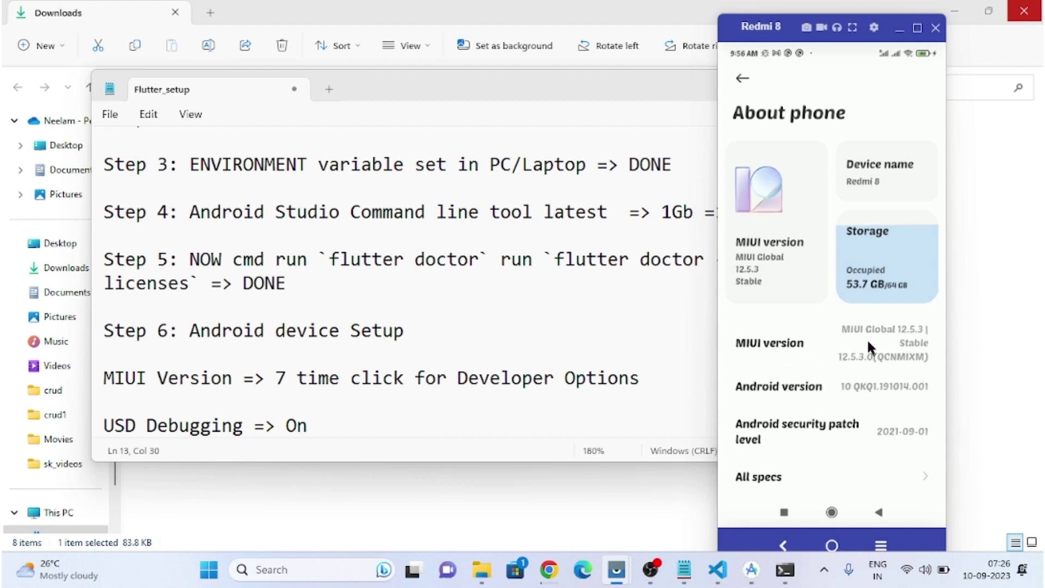
# Highlight "Developer Options" in the MIUI Version line of the Flutter_setup notes, and return to the phone's About phone page.
pyautogui.moveTo(635, 382); pyautogui.dragTo(456, 377)
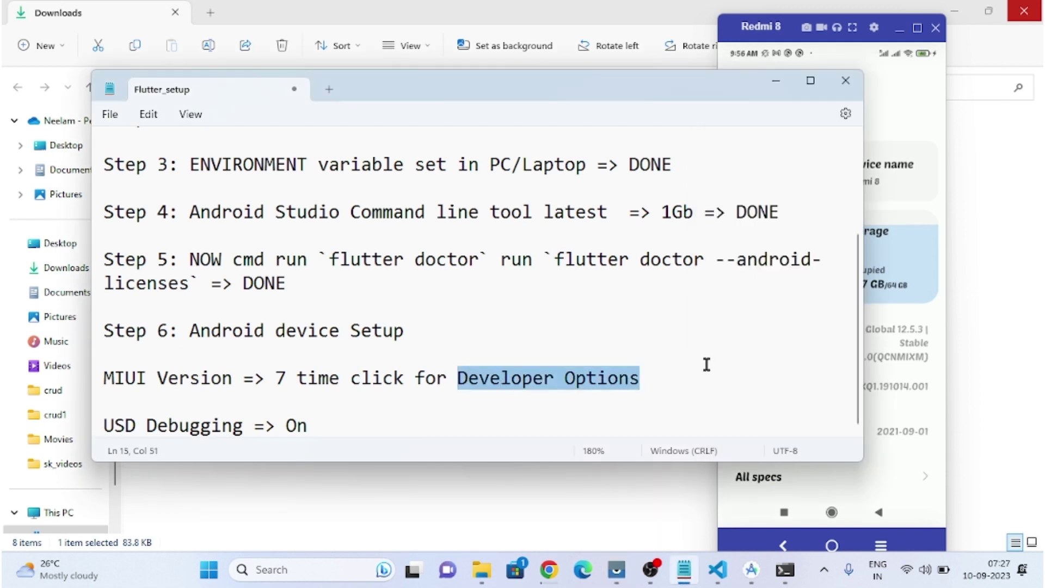
pyautogui.click(686, 373)
pyautogui.moveTo(635, 382); pyautogui.dragTo(463, 385)
pyautogui.click(707, 380)
pyautogui.click(926, 115)
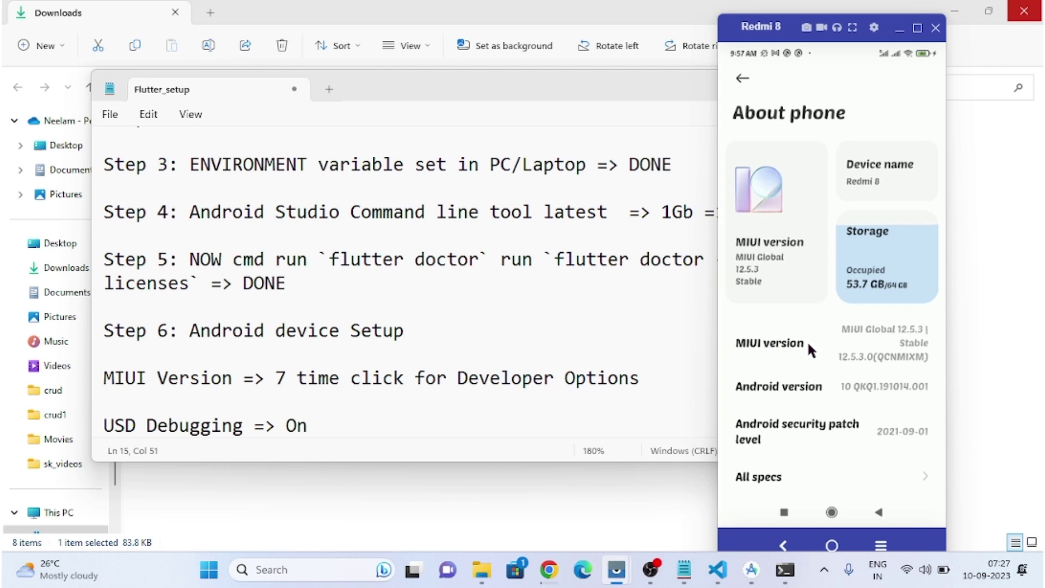
# View the WhatsApp Image screenshot of the About phone page from Downloads, and minimize the image viewer.
pyautogui.click(515, 539)
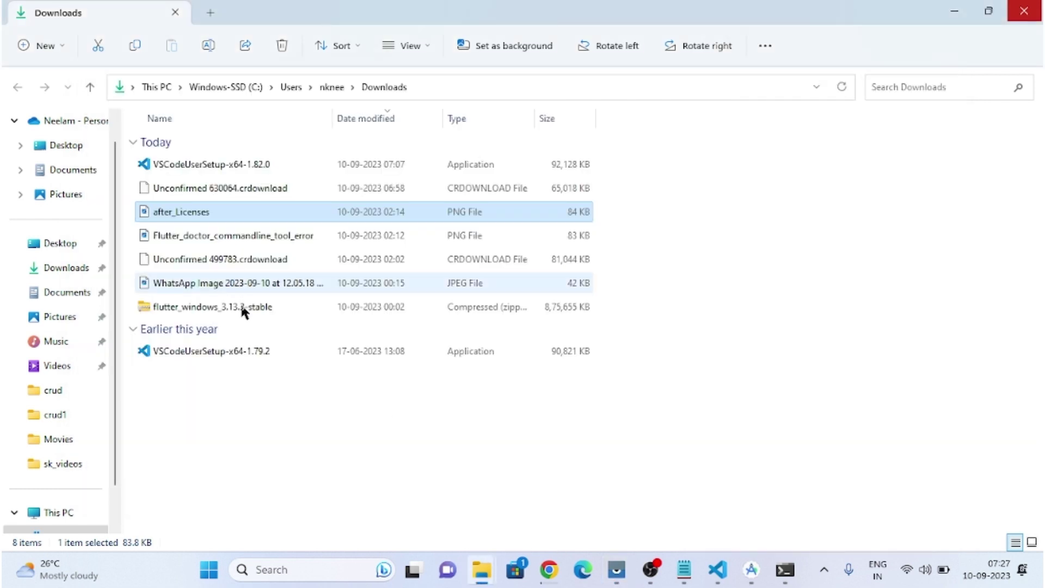
pyautogui.click(240, 283)
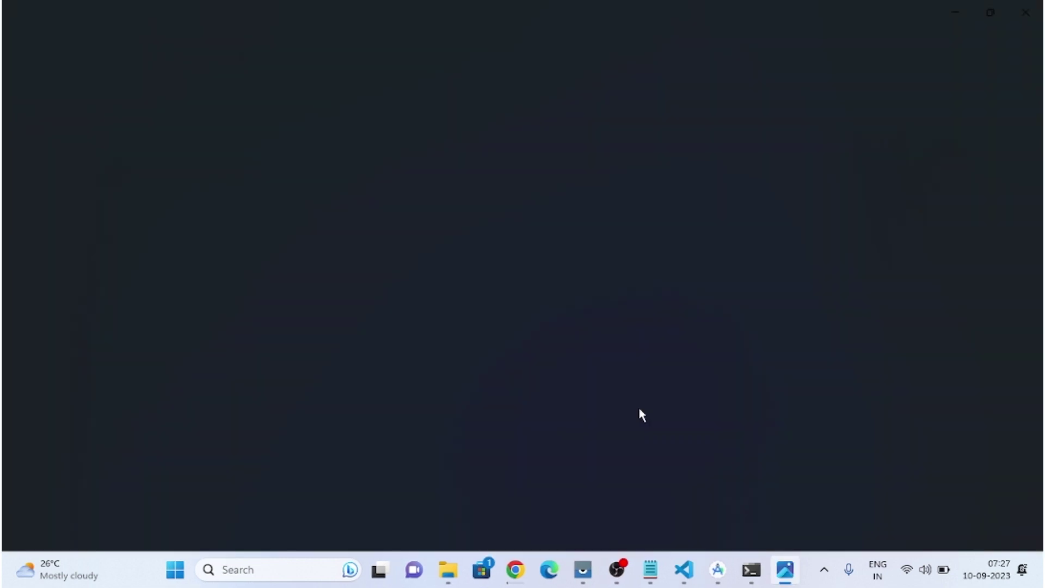
pyautogui.moveTo(479, 438)
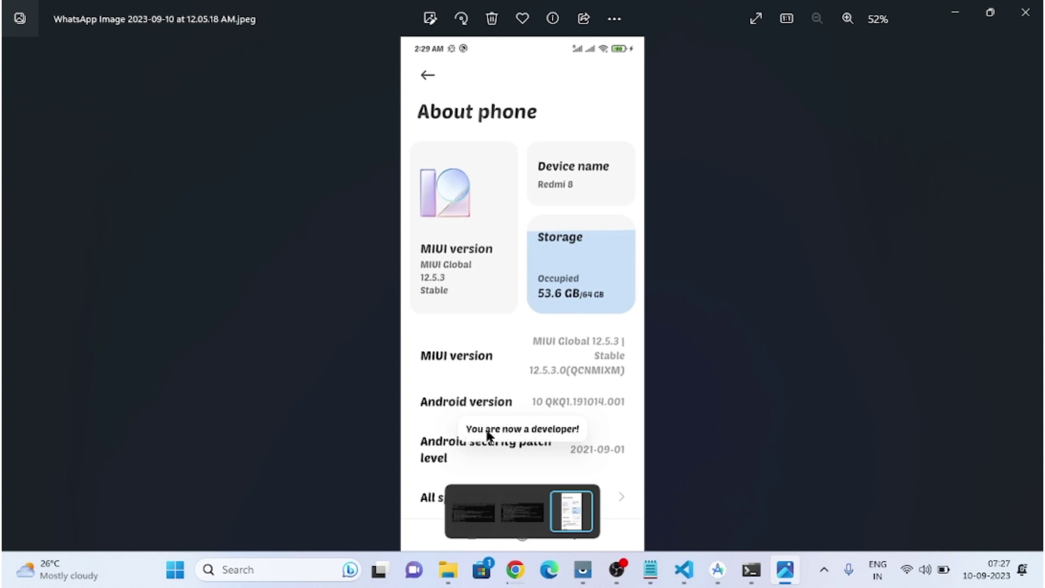
pyautogui.click(951, 15)
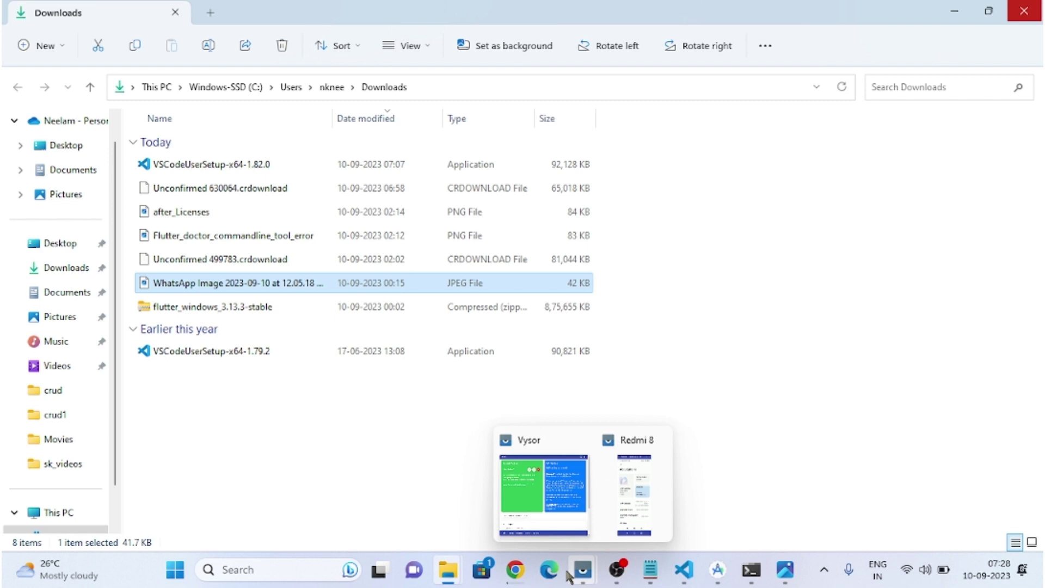
# Return to the Redmi 8 mirror, go back from About phone to the main Settings list, and retry the mirroring connection.
pyautogui.click(640, 509)
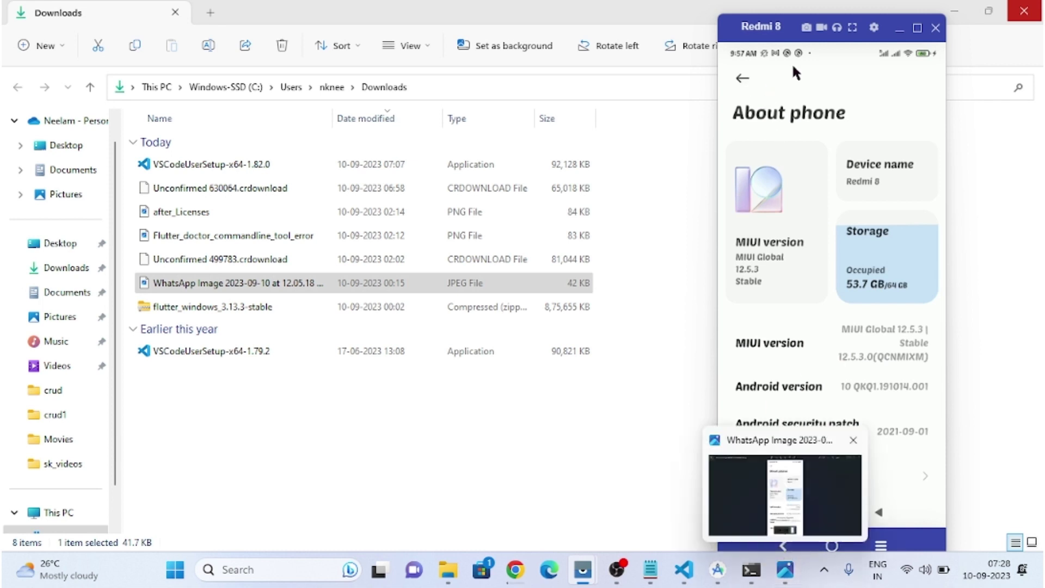
pyautogui.moveTo(798, 30); pyautogui.dragTo(837, 34)
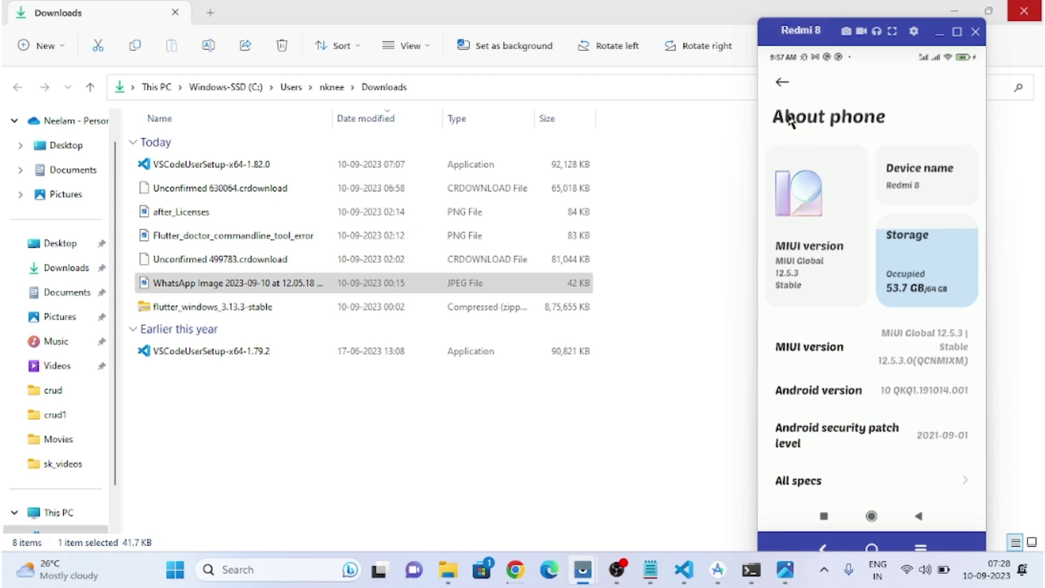
pyautogui.click(782, 86)
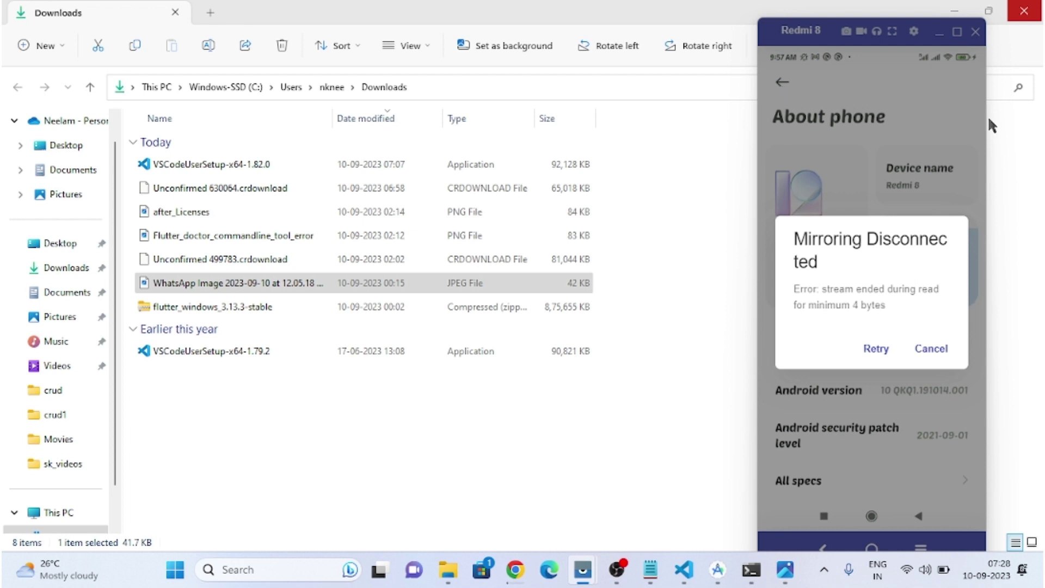
pyautogui.click(875, 349)
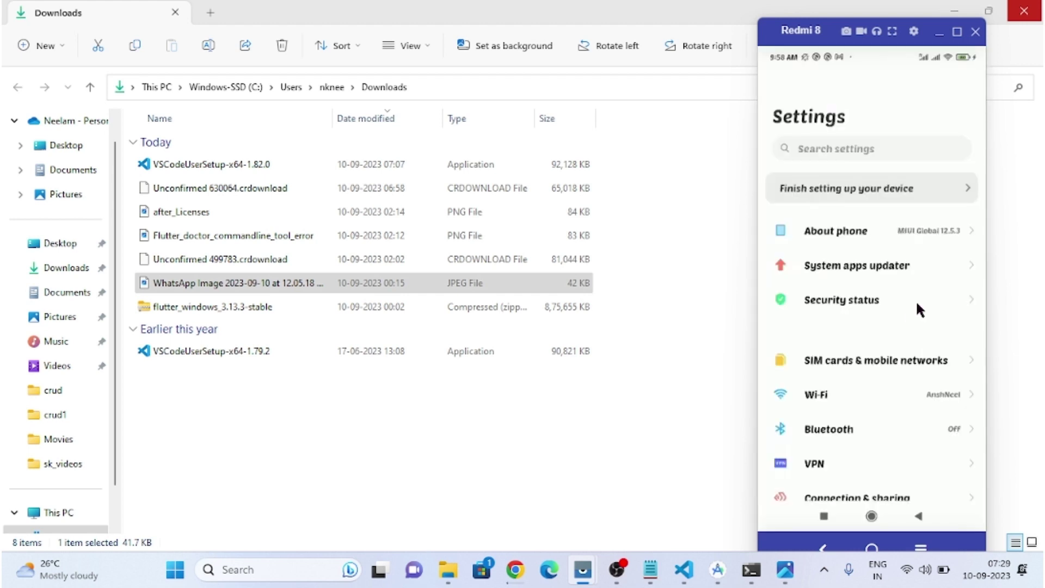
# Open Developer options under Additional settings in the phone's Settings.
pyautogui.scroll(-5, 871, 519)
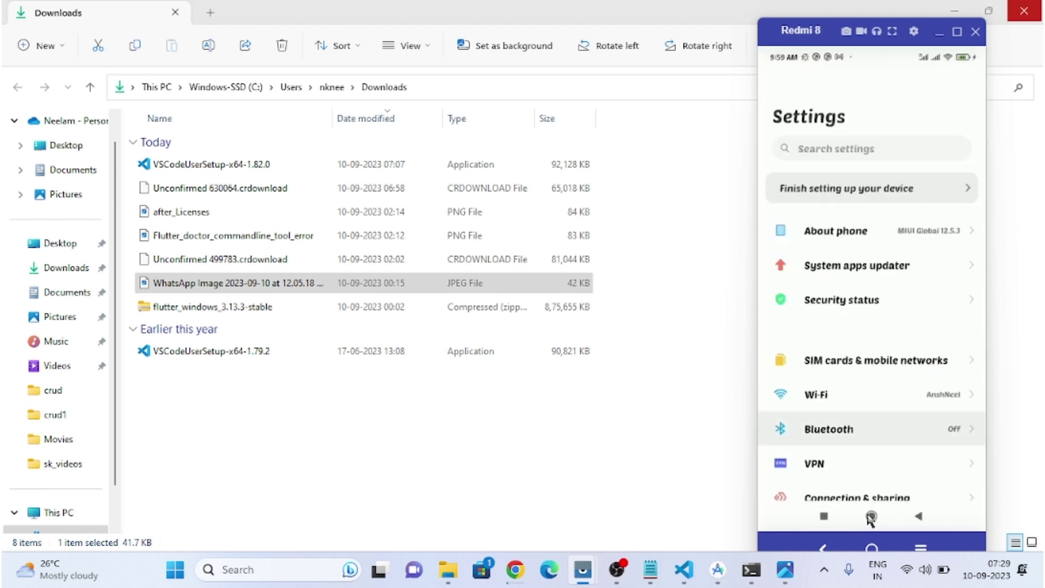
pyautogui.scroll(-3, 871, 519)
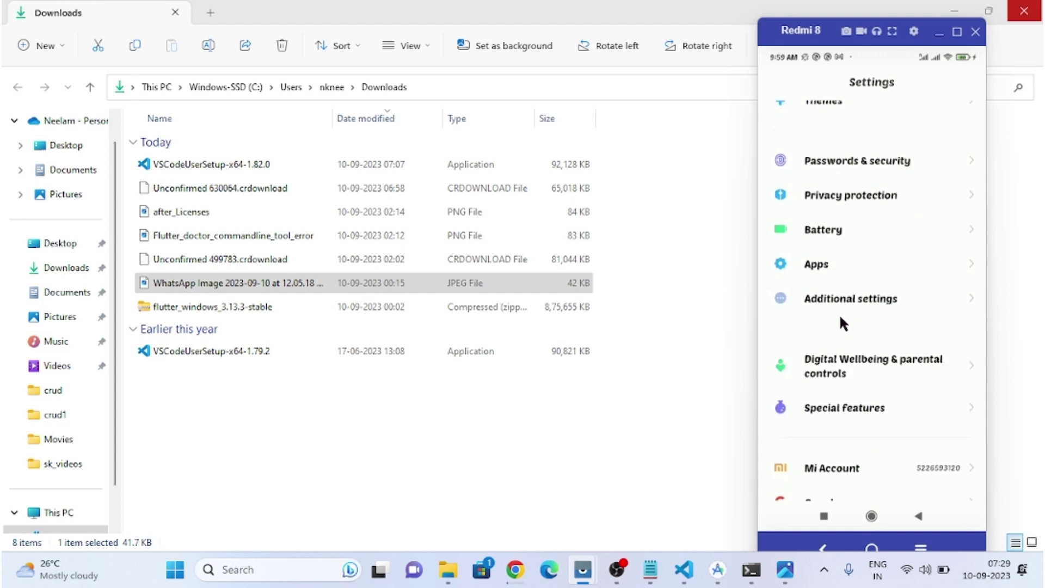
pyautogui.click(848, 300)
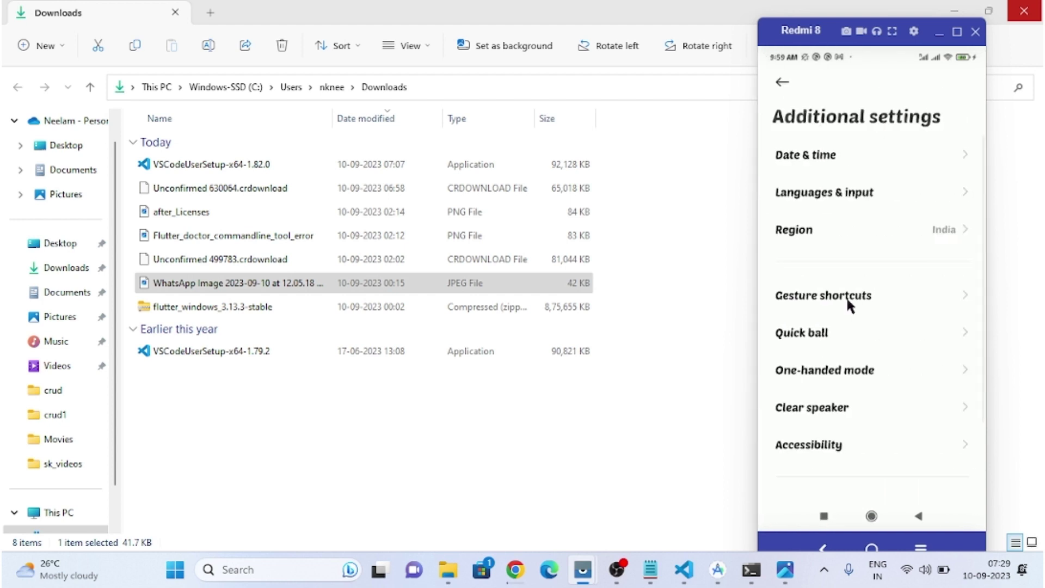
pyautogui.scroll(-1, 913, 398)
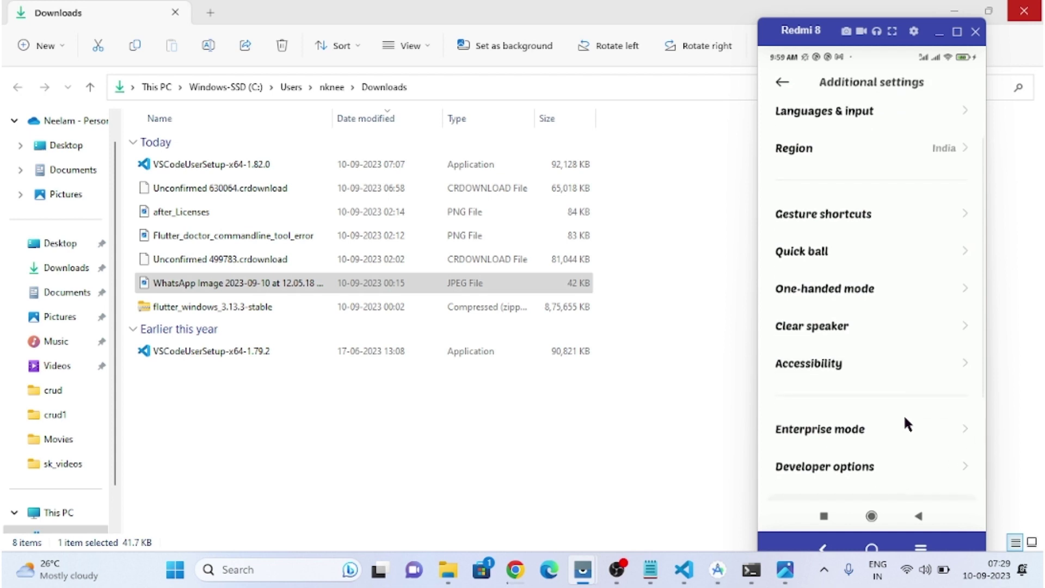
pyautogui.moveTo(905, 424); pyautogui.dragTo(889, 263)
pyautogui.scroll(-1, 844, 351)
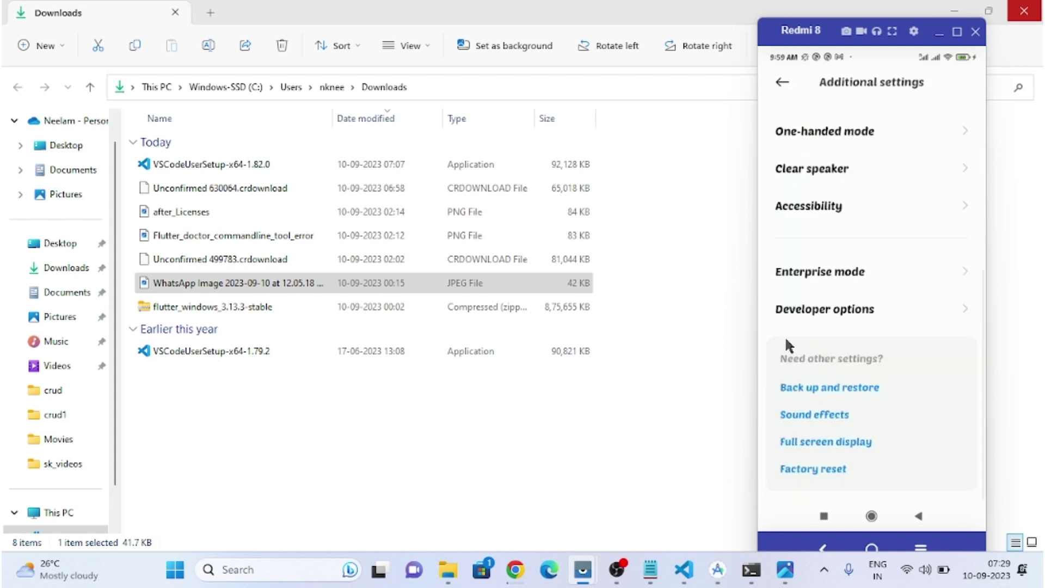
pyautogui.click(864, 316)
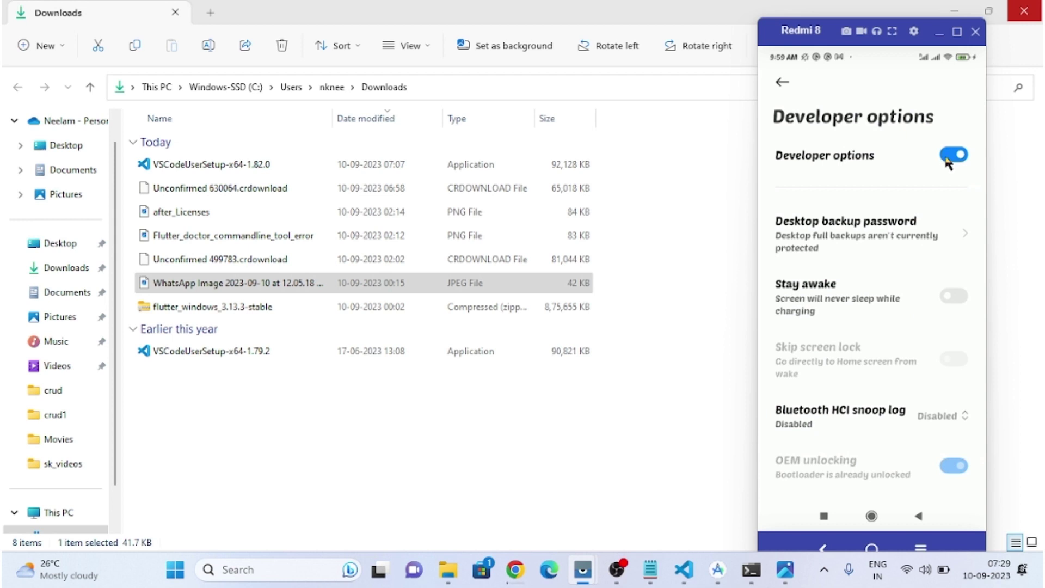
# Examine the Debugging section of Developer options, including USB debugging, Install via USB, and USB debugging (Security settings).
pyautogui.scroll(-2, 898, 327)
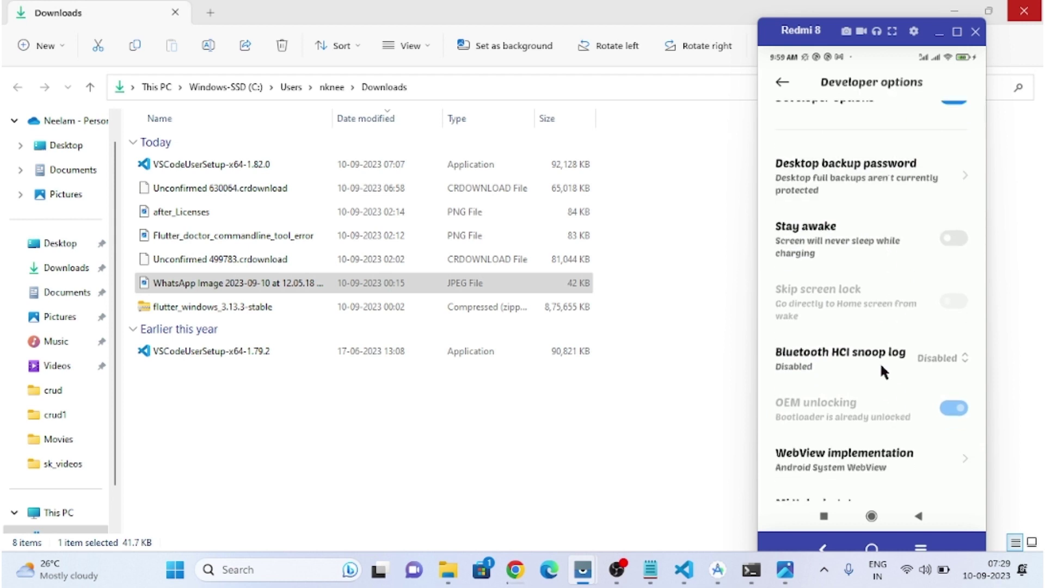
pyautogui.scroll(-5, 882, 372)
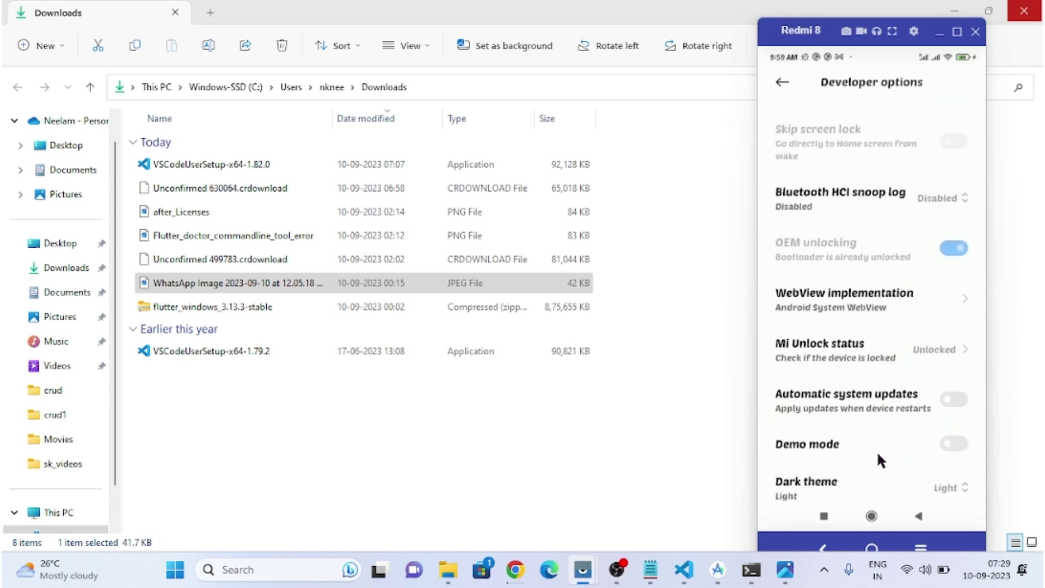
pyautogui.scroll(-5, 873, 344)
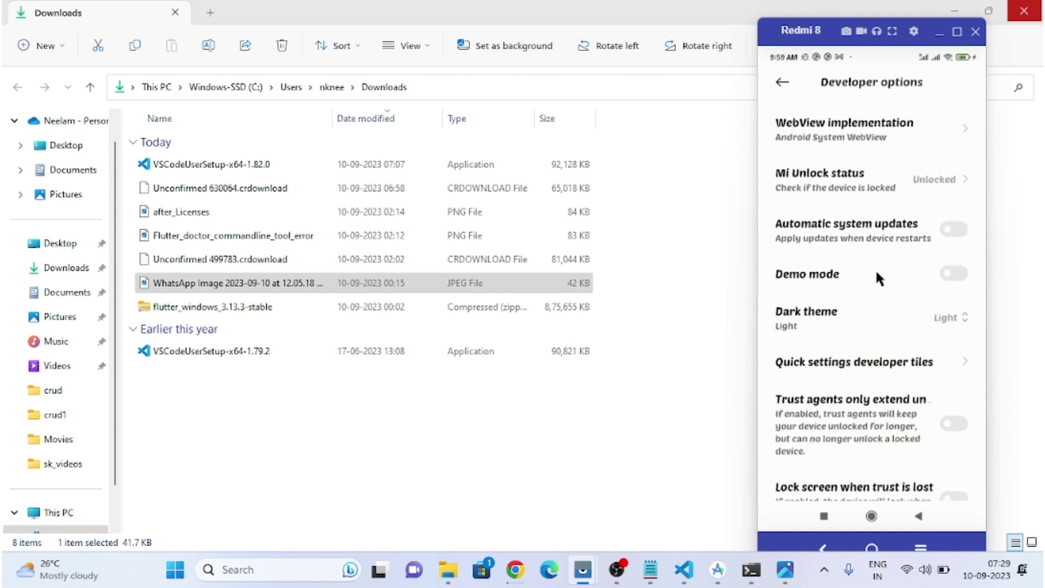
pyautogui.scroll(-5, 868, 403)
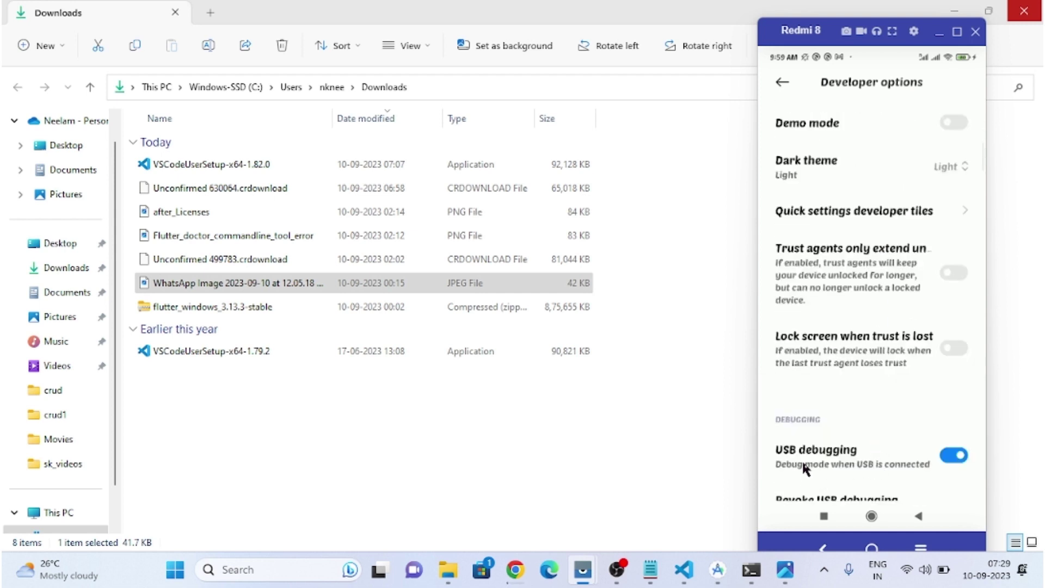
pyautogui.scroll(-6, 797, 463)
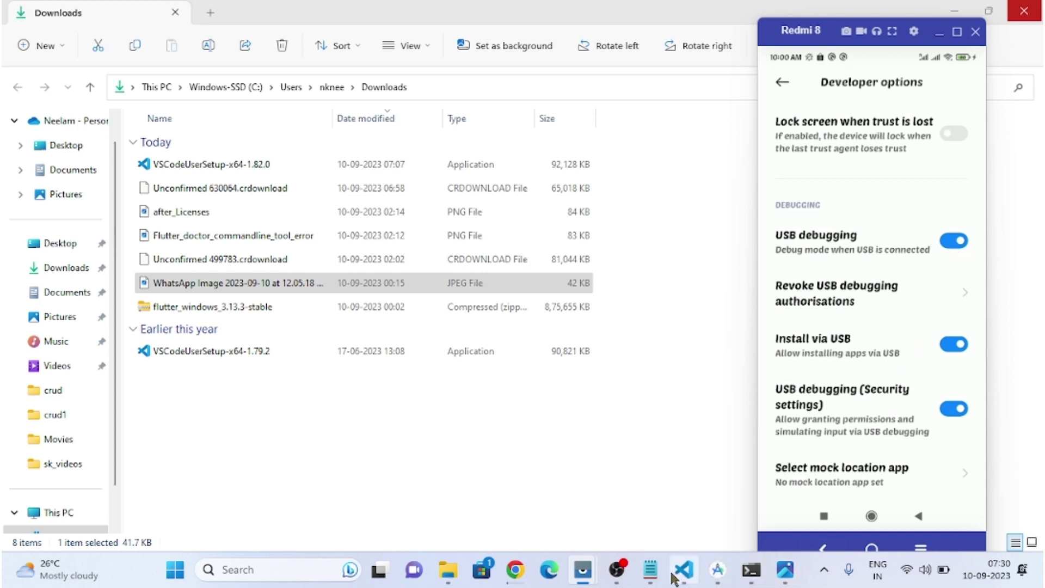
# Bring up the Flutter_setup notes and enlarge the window to review the Android device Setup lines.
pyautogui.click(644, 584)
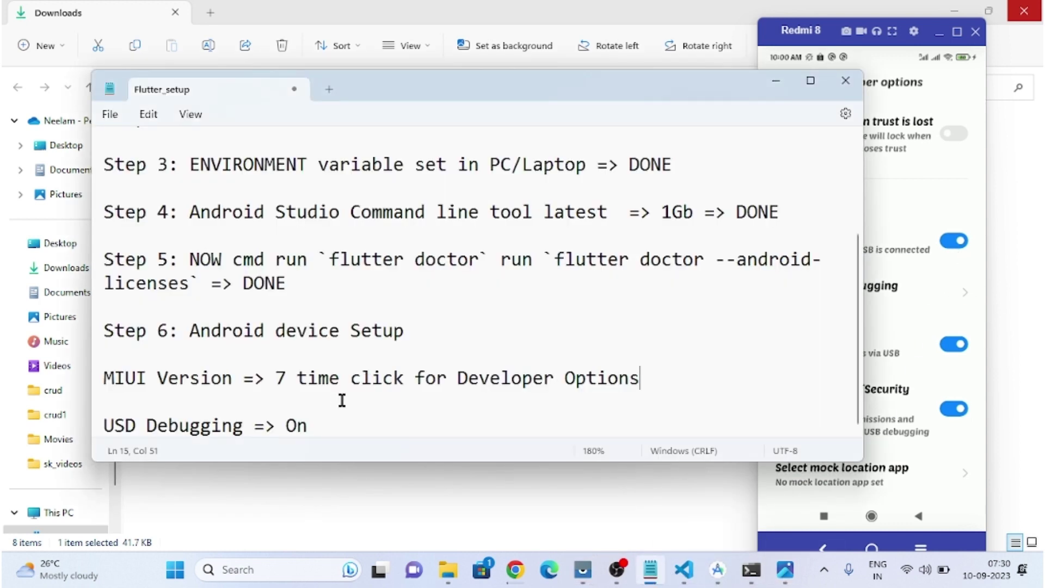
pyautogui.click(316, 419)
pyautogui.moveTo(864, 457); pyautogui.dragTo(958, 519)
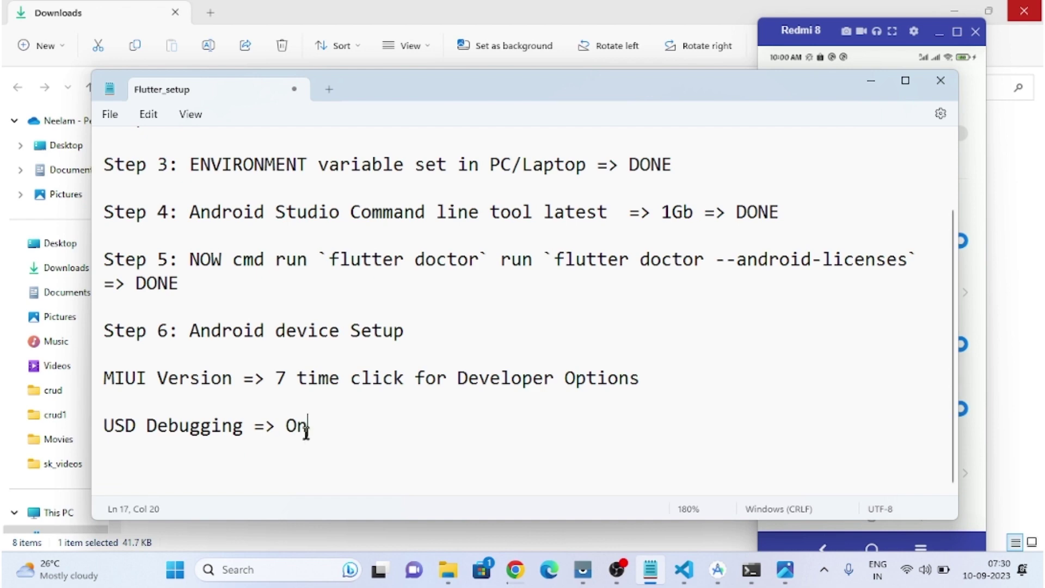
pyautogui.hotkey('ctrl', 'a')
pyautogui.click(334, 434)
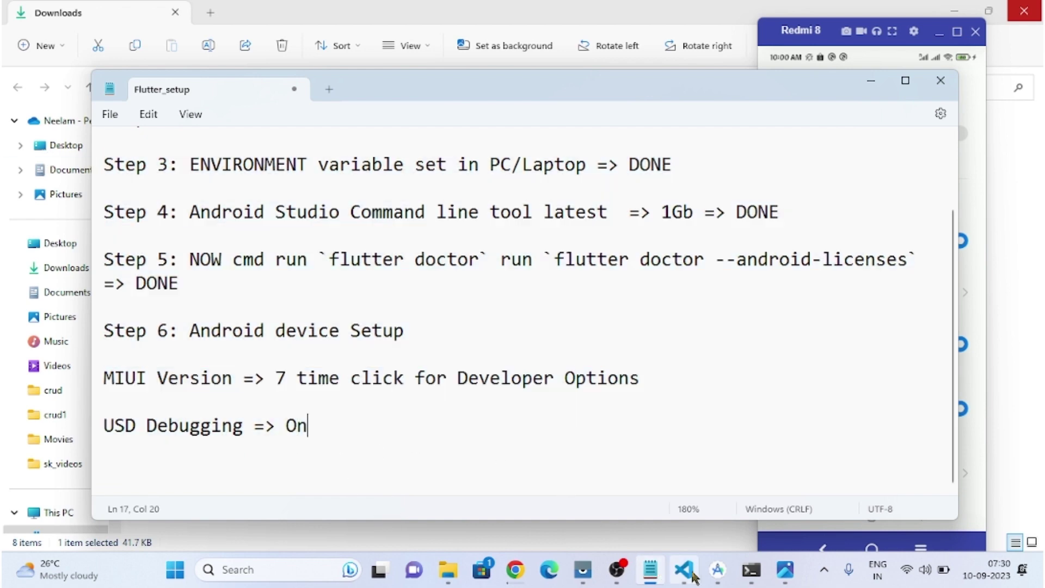
# Switch to Visual Studio Code and look at the actions available for the myfirstapp folder.
pyautogui.moveTo(690, 576)
pyautogui.click(684, 495)
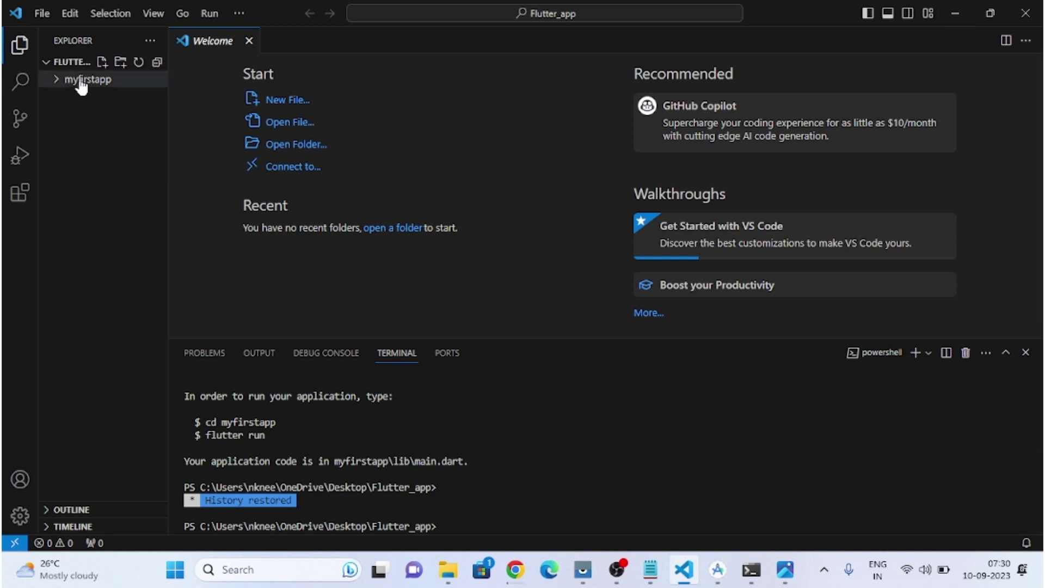
pyautogui.rightClick(81, 80)
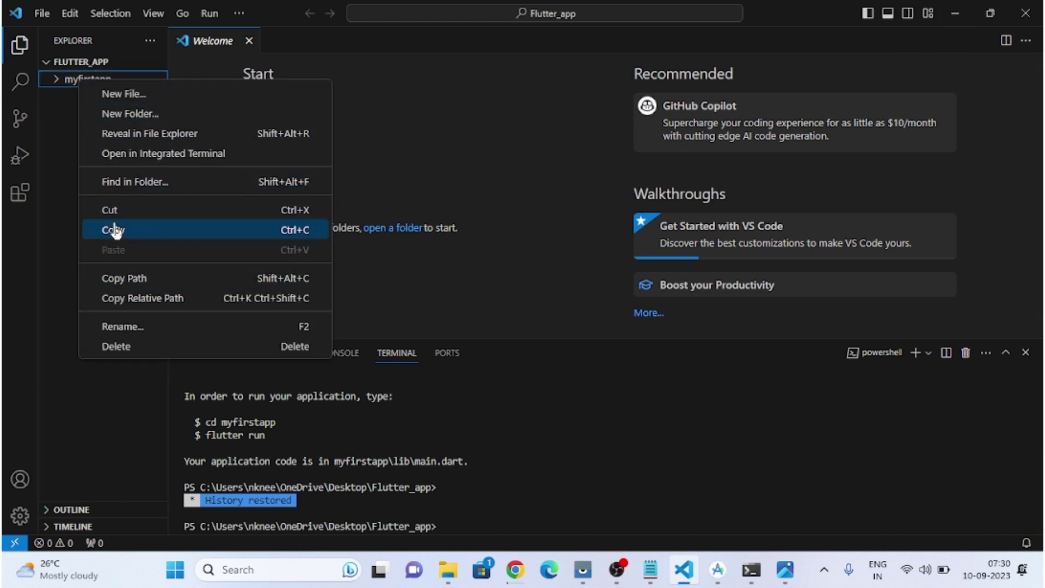
pyautogui.click(63, 175)
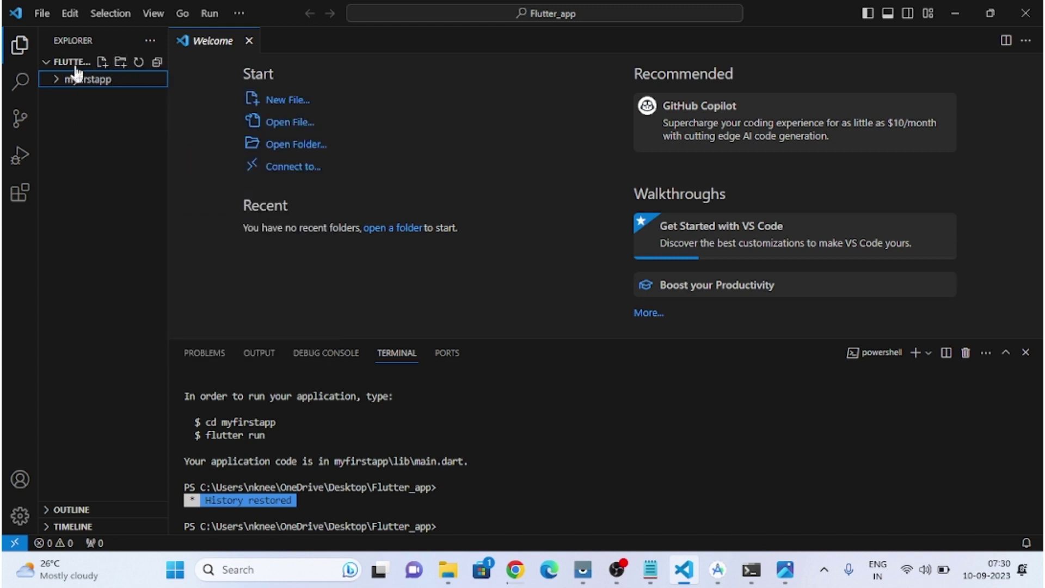
pyautogui.rightClick(101, 81)
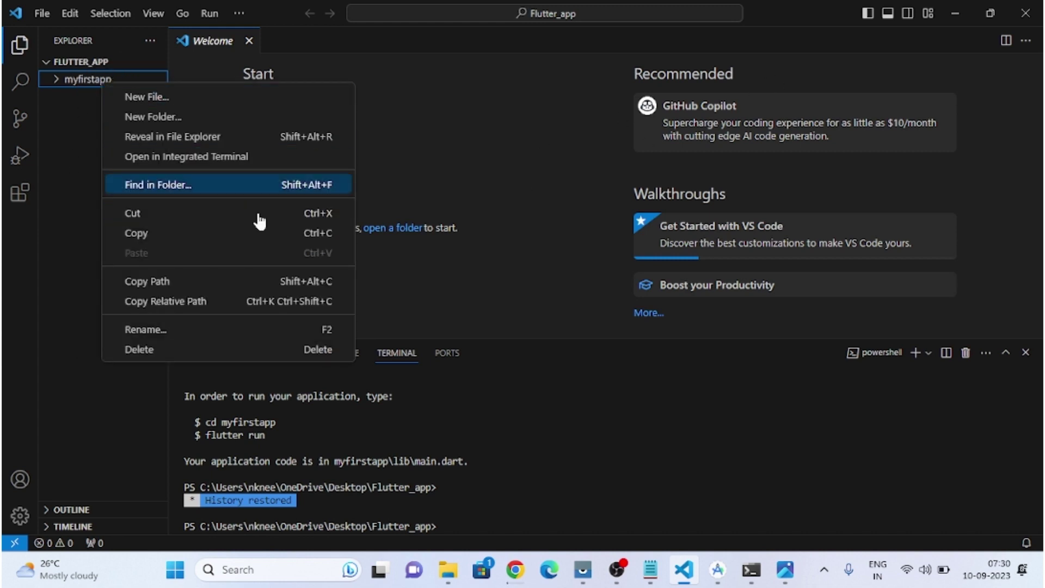
pyautogui.click(99, 94)
# Clear the desktop by minimizing or closing all open windows, including Android Studio and the Environment Variables dialog.
pyautogui.click(955, 13)
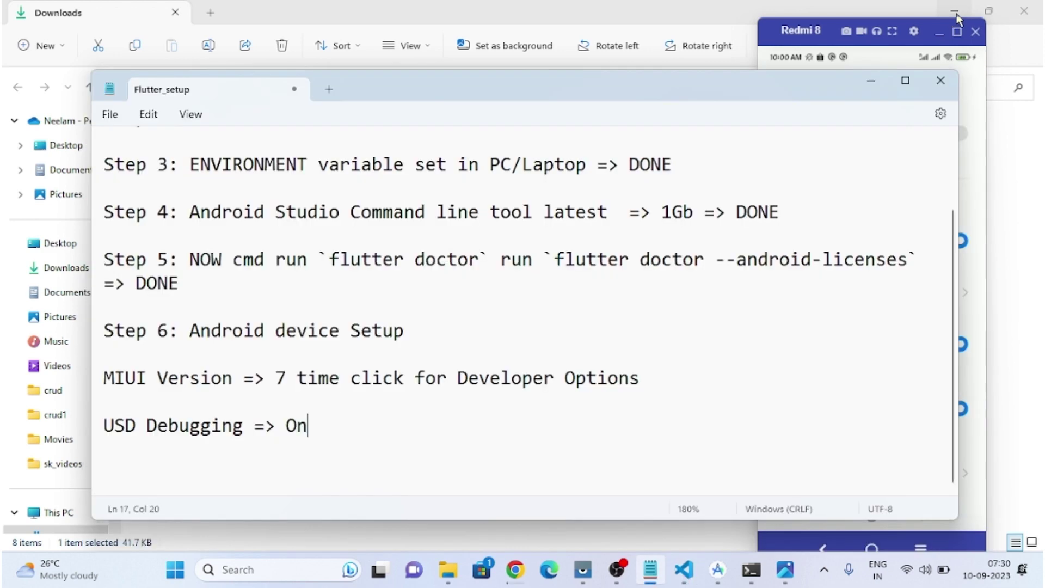
pyautogui.click(871, 80)
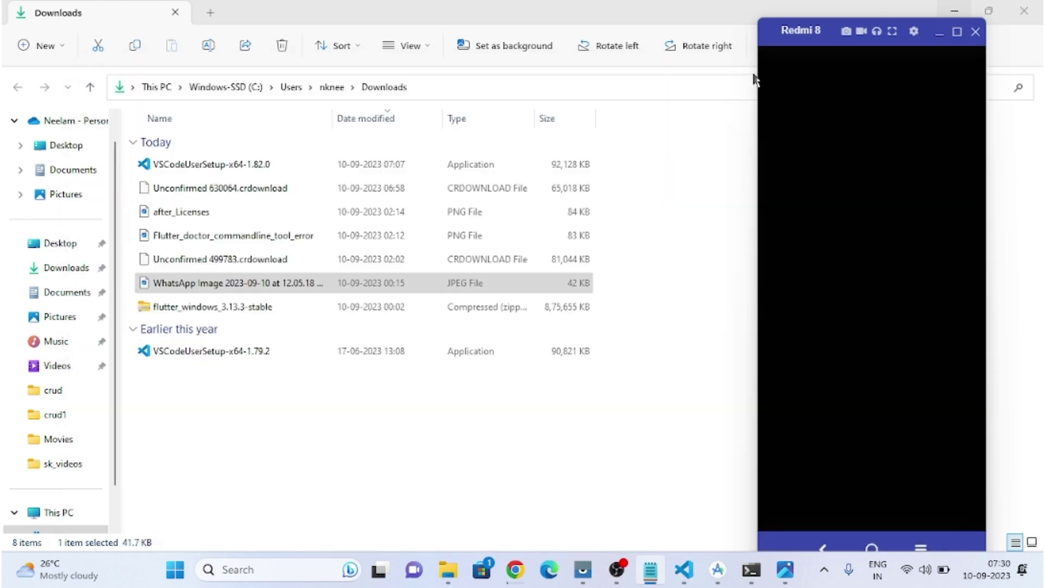
pyautogui.click(1034, 12)
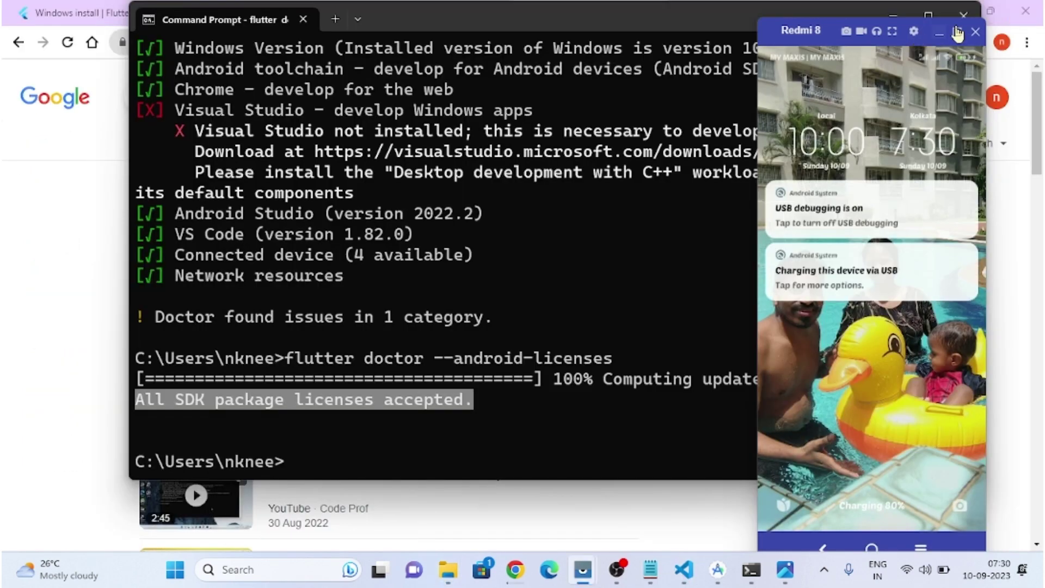
pyautogui.click(897, 11)
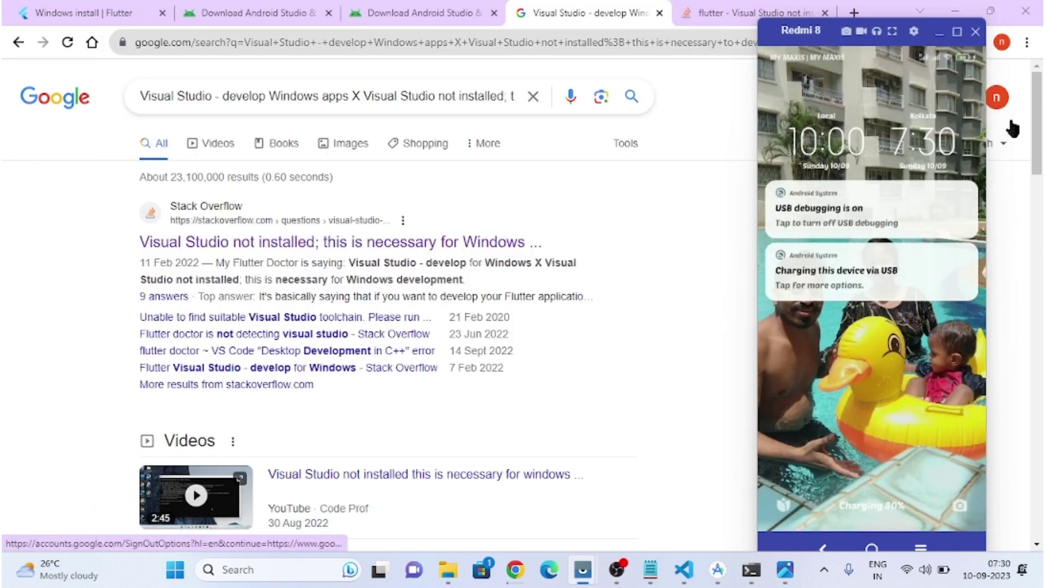
pyautogui.click(939, 32)
pyautogui.click(957, 11)
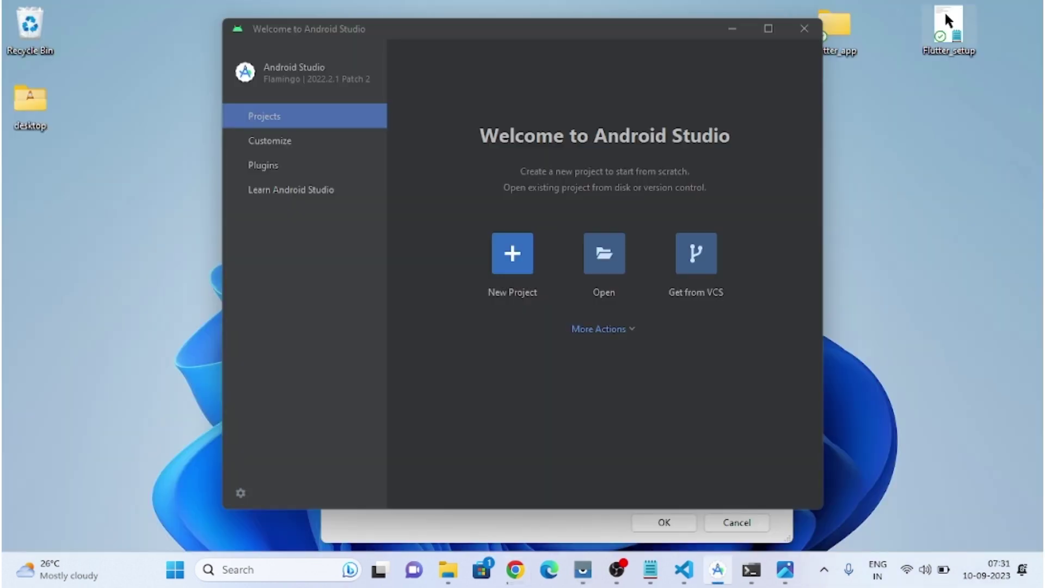
pyautogui.click(796, 29)
pyautogui.click(780, 106)
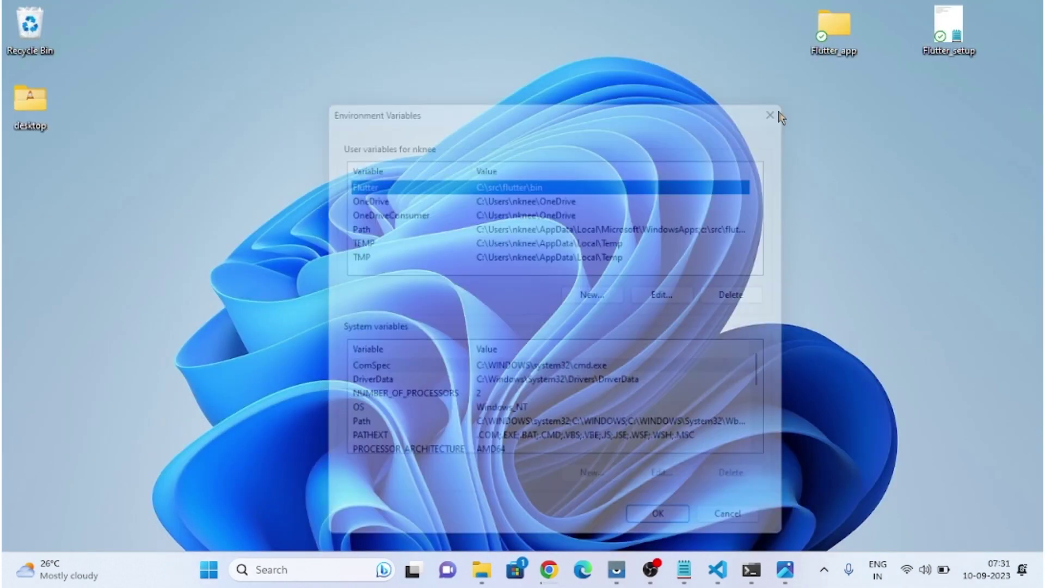
pyautogui.rightClick(860, 137)
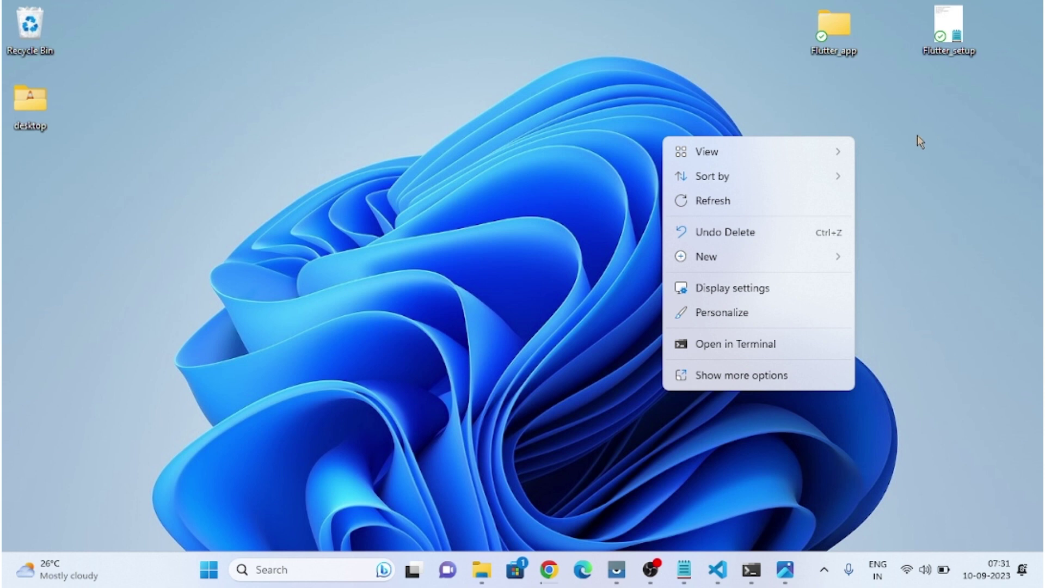
pyautogui.click(836, 73)
pyautogui.rightClick(872, 148)
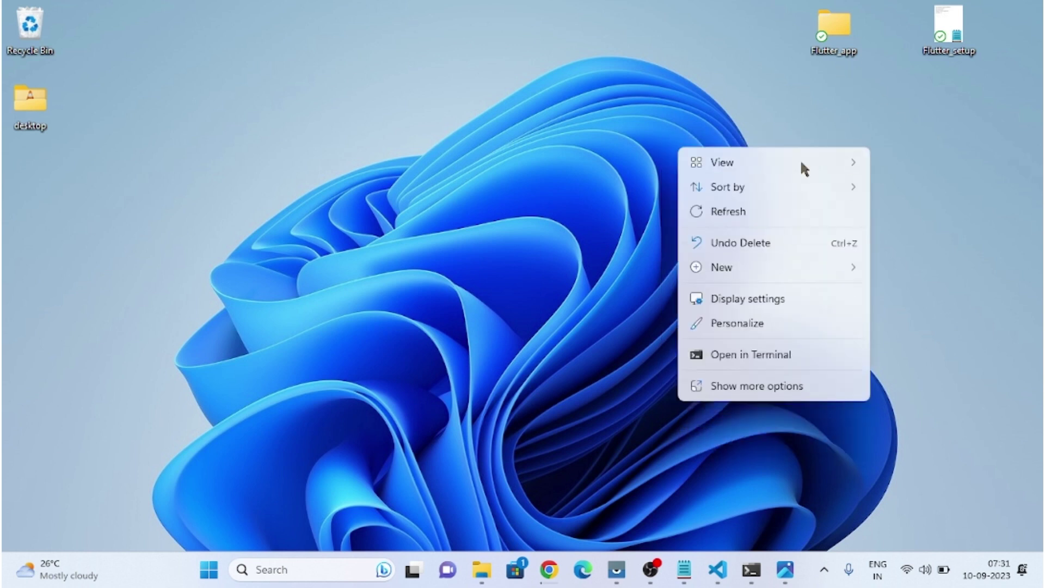
pyautogui.click(805, 116)
pyautogui.rightClick(833, 103)
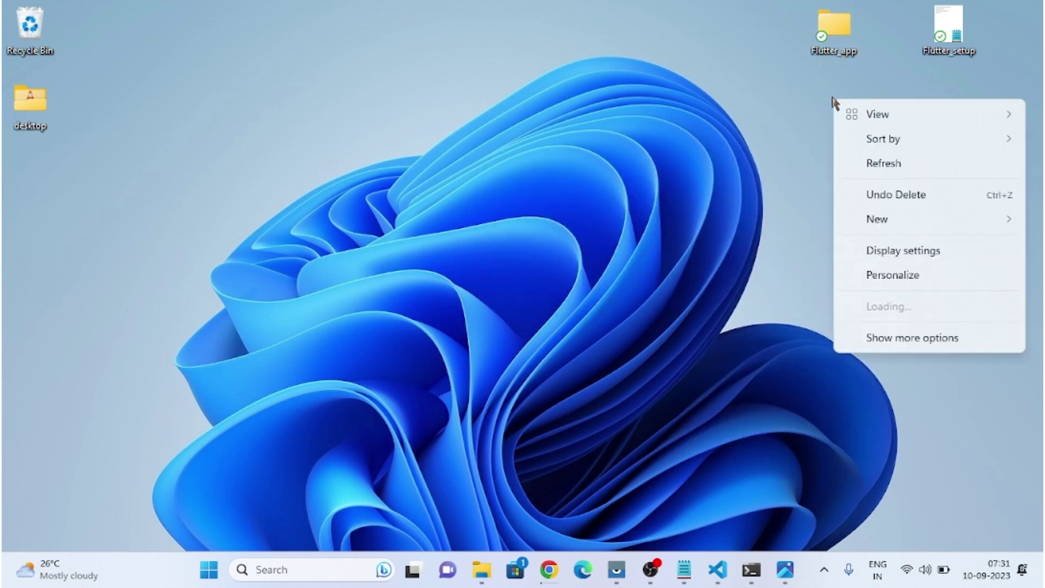
pyautogui.moveTo(887, 113)
pyautogui.click(896, 163)
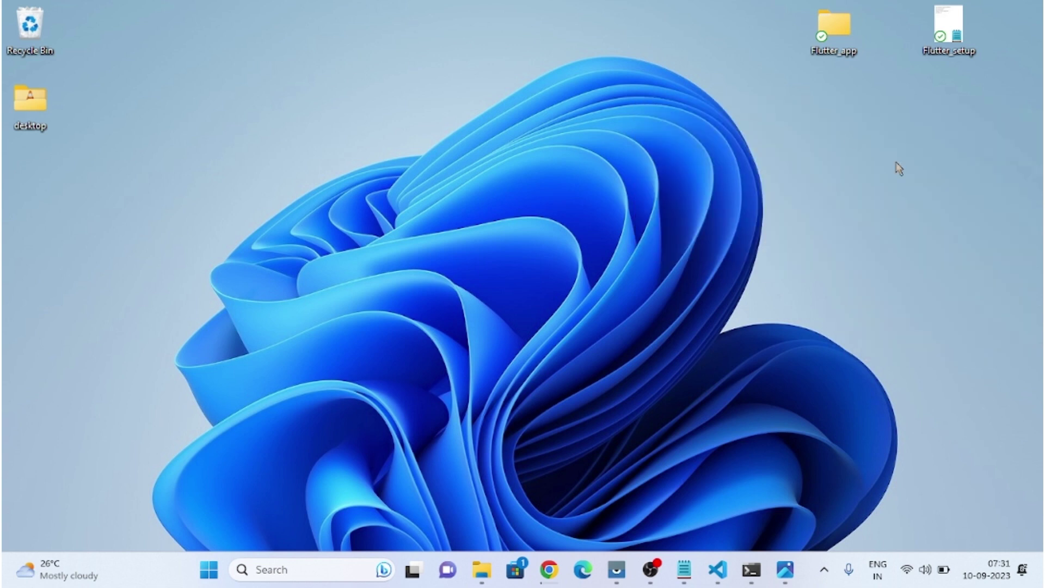
# Create a new folder named myproject on the desktop.
pyautogui.rightClick(871, 109)
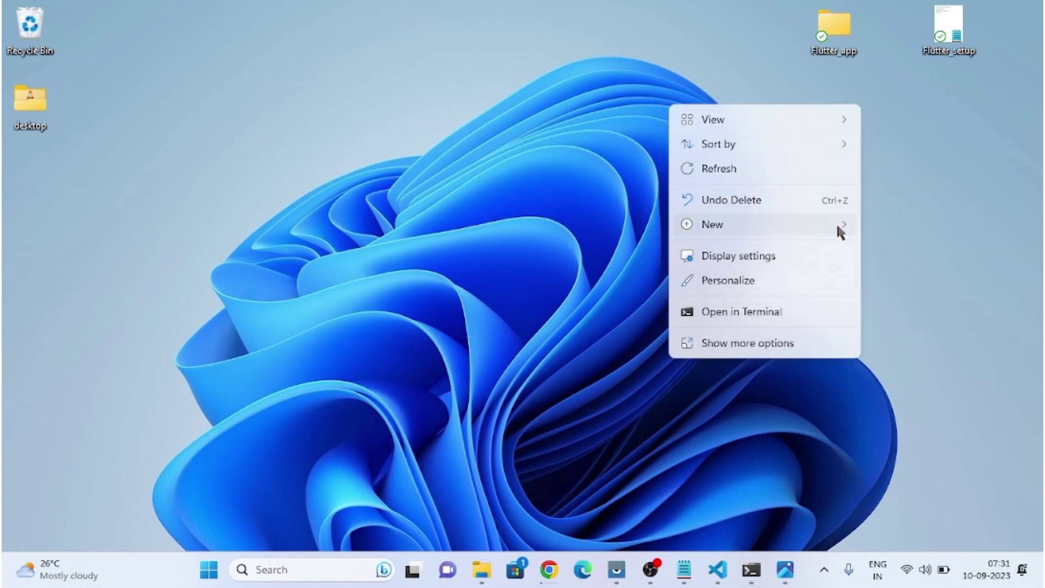
pyautogui.moveTo(838, 228)
pyautogui.click(586, 230)
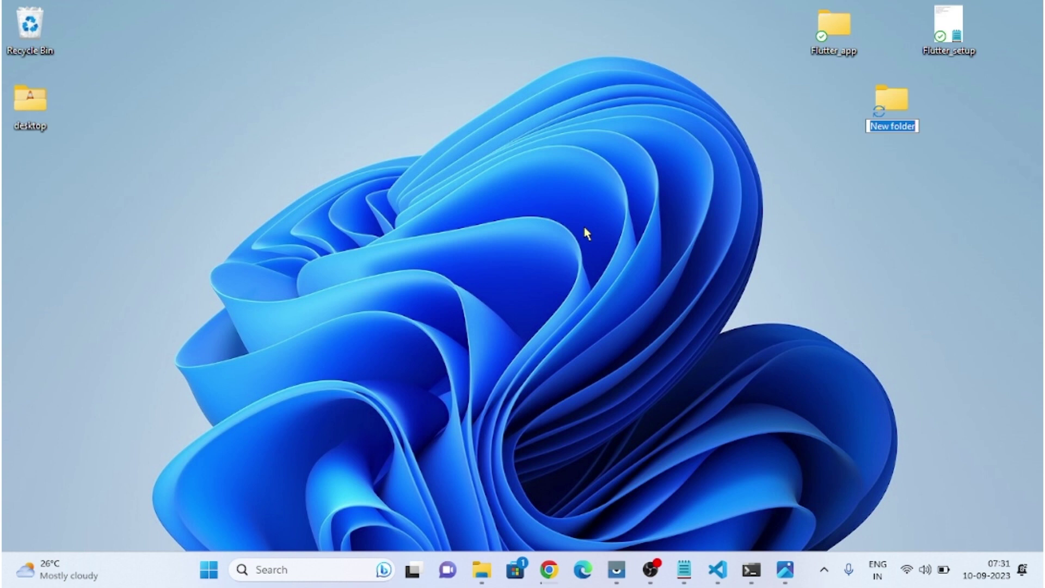
pyautogui.write('myproject')
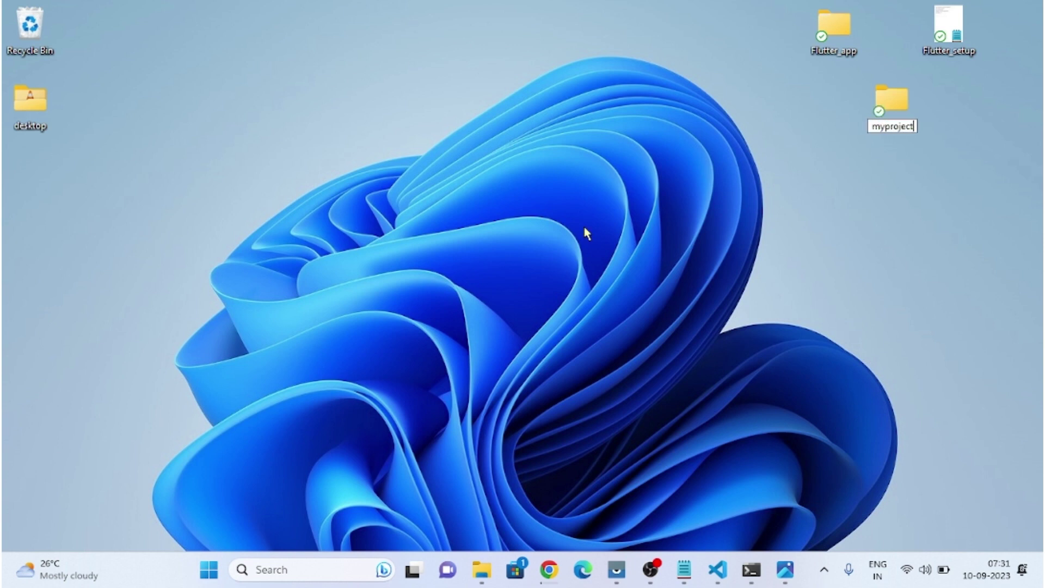
pyautogui.press('Return')
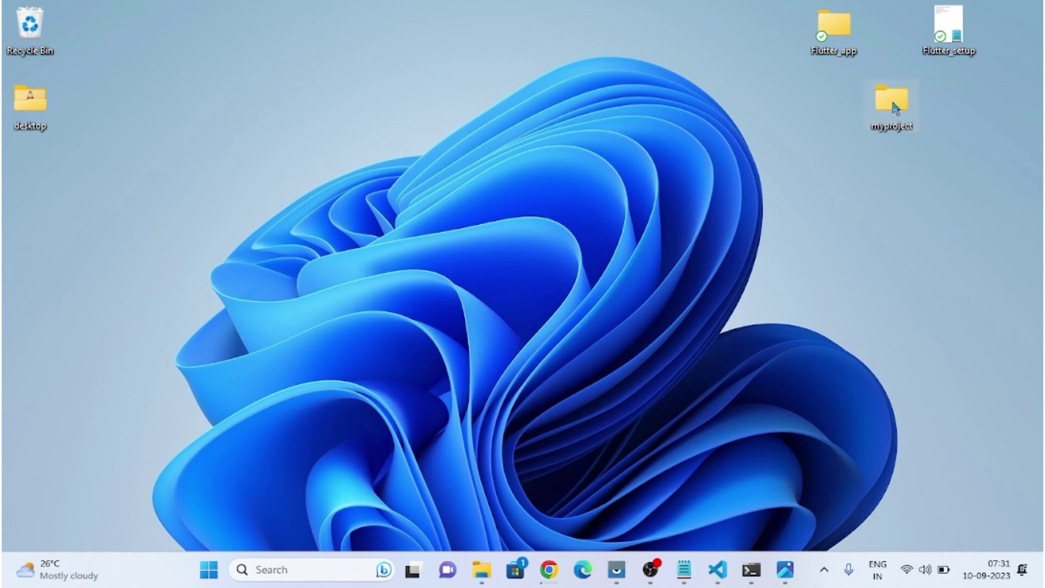
# Close the Visual Studio Code window for Flutter_app, and relaunch the editor through a Windows search for "code".
pyautogui.click(717, 571)
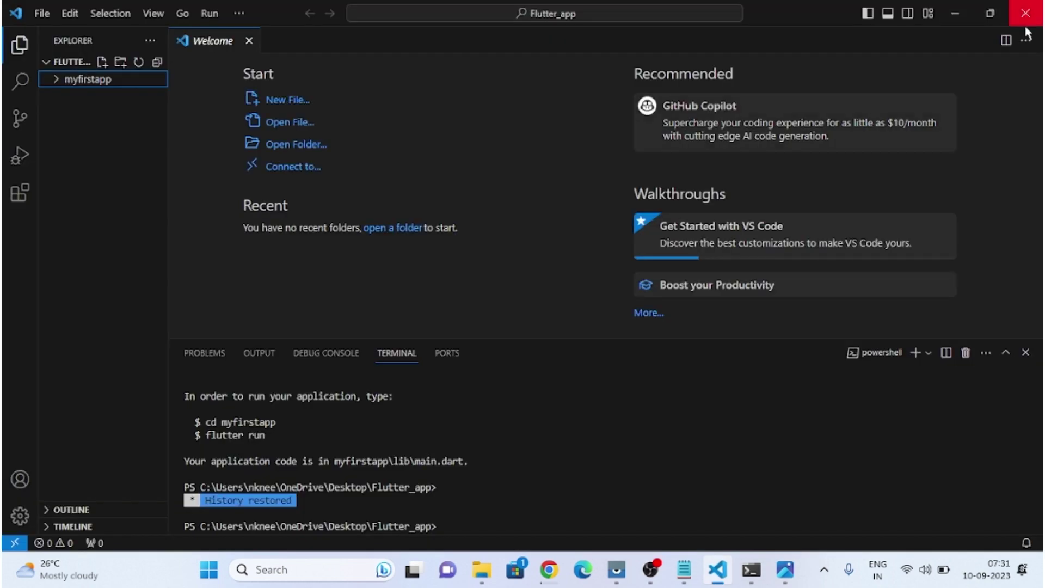
pyautogui.click(716, 585)
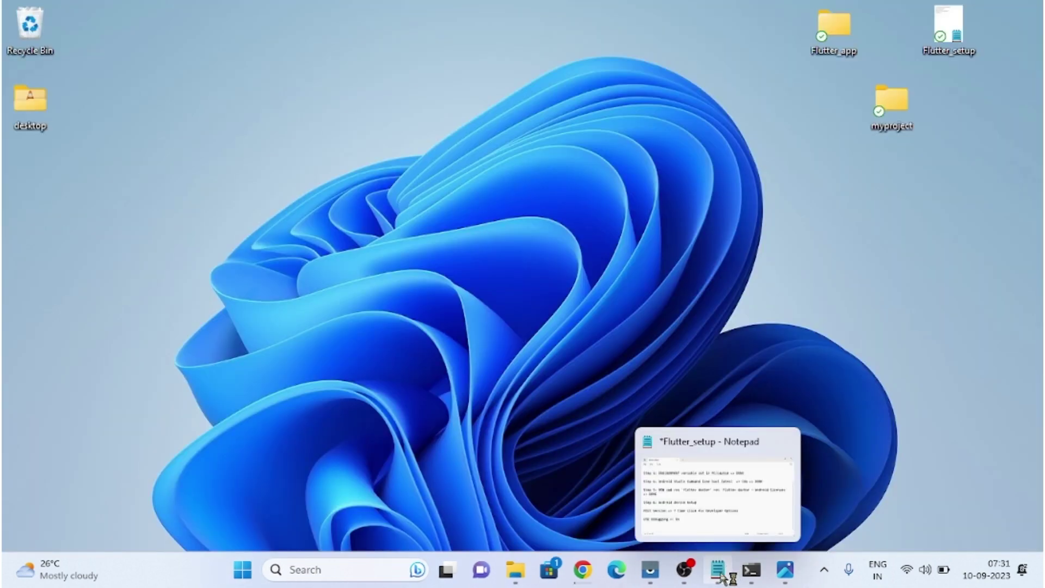
pyautogui.click(362, 570)
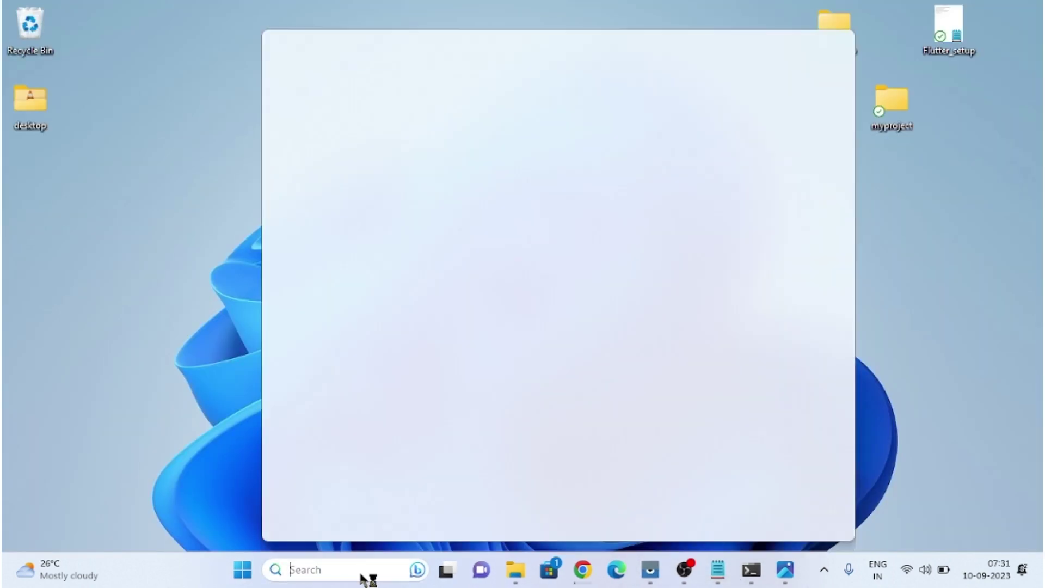
pyautogui.press('super')
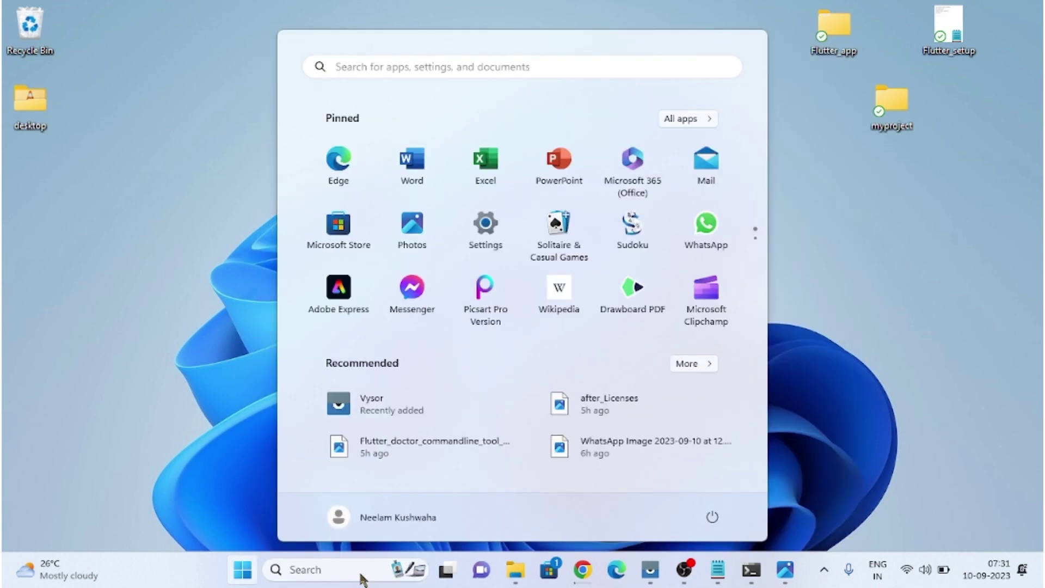
pyautogui.click(361, 576)
pyautogui.write('code')
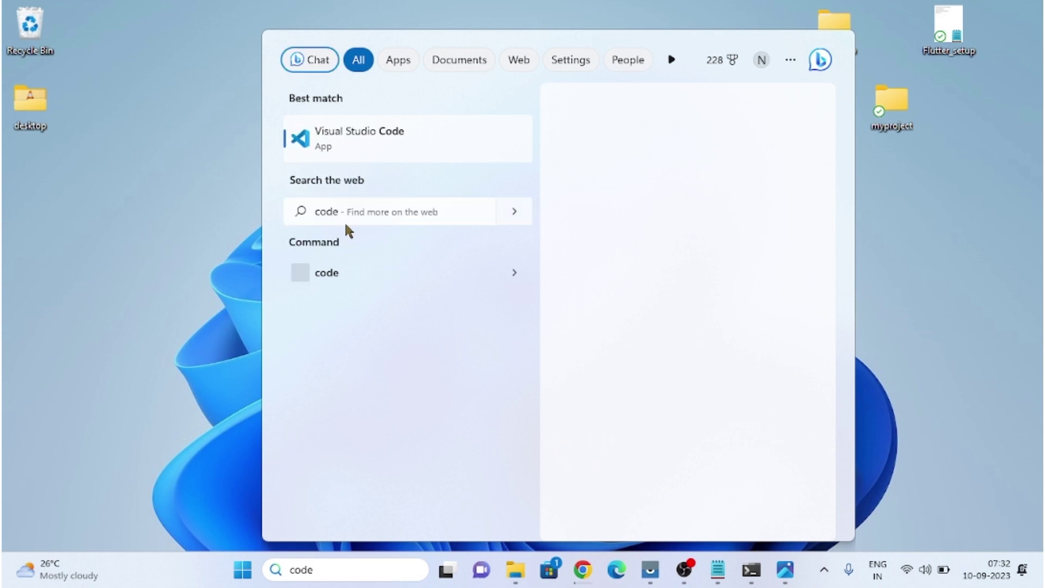
pyautogui.click(414, 146)
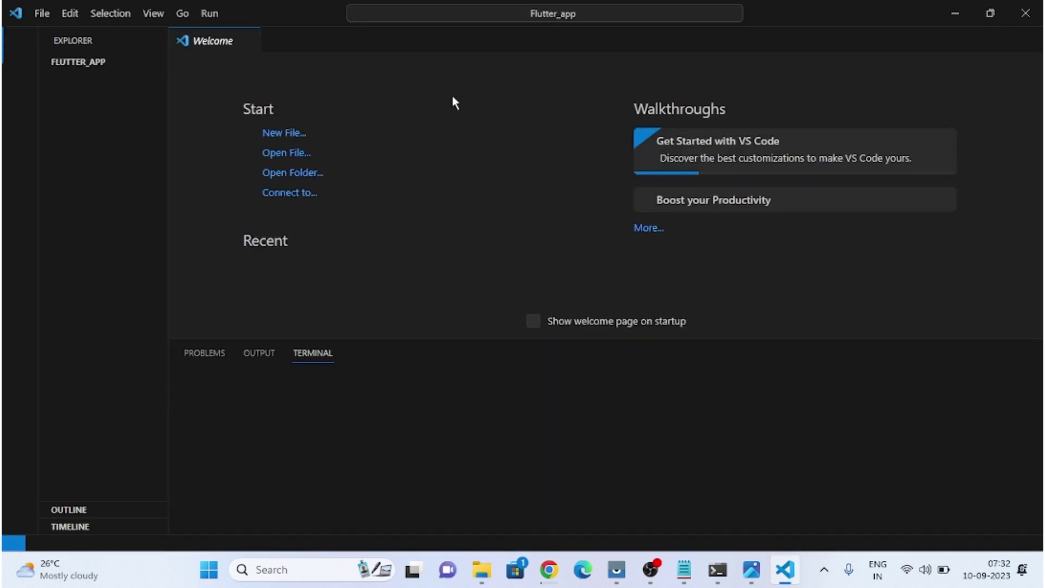
# Open the myproject folder from the Desktop as the workspace, and trust its authors and the parent folder 'Desktop'.
pyautogui.click(46, 64)
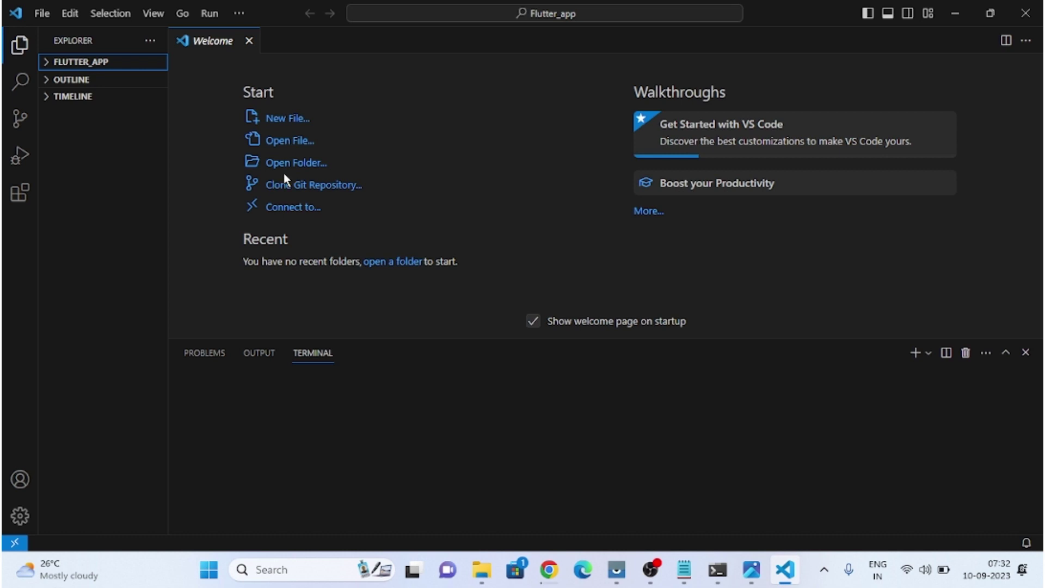
pyautogui.click(303, 164)
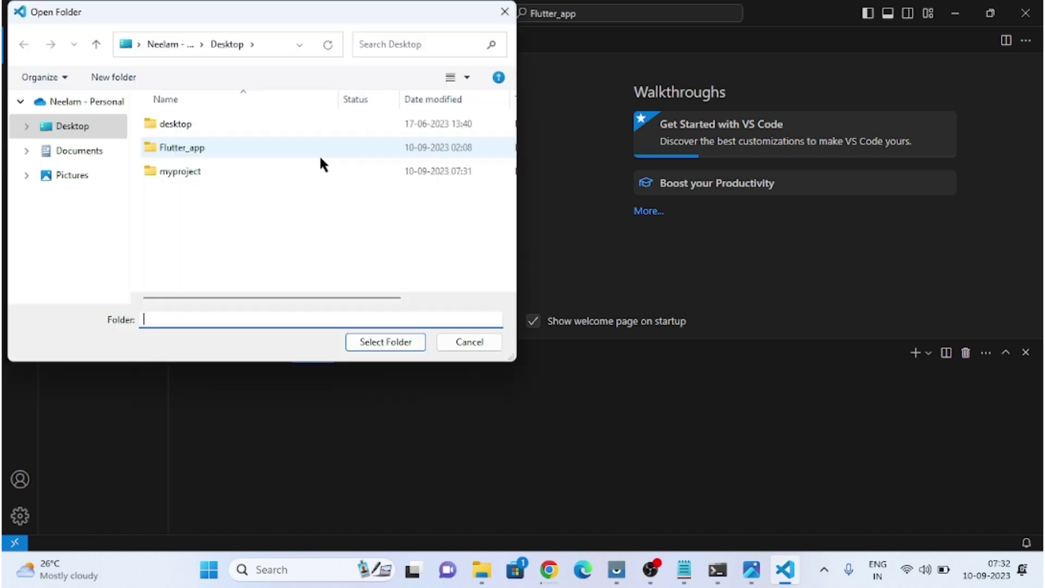
pyautogui.click(187, 174)
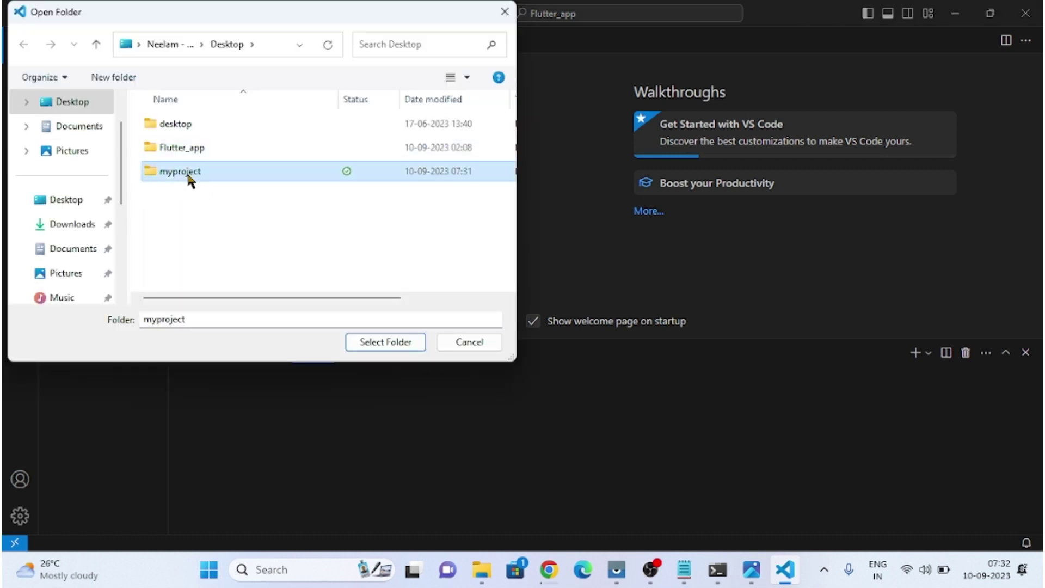
pyautogui.click(385, 343)
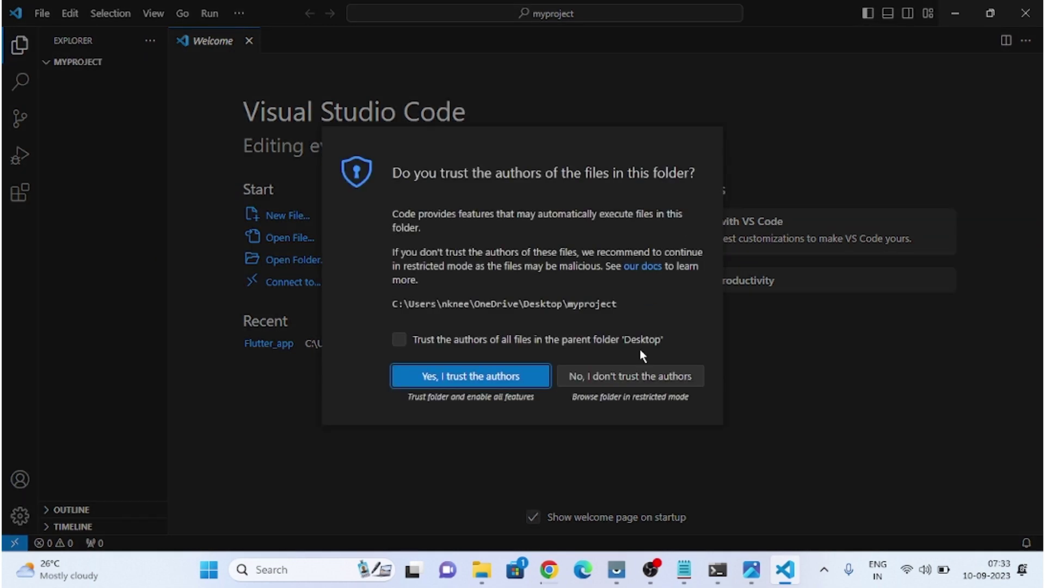
pyautogui.click(416, 343)
pyautogui.click(479, 381)
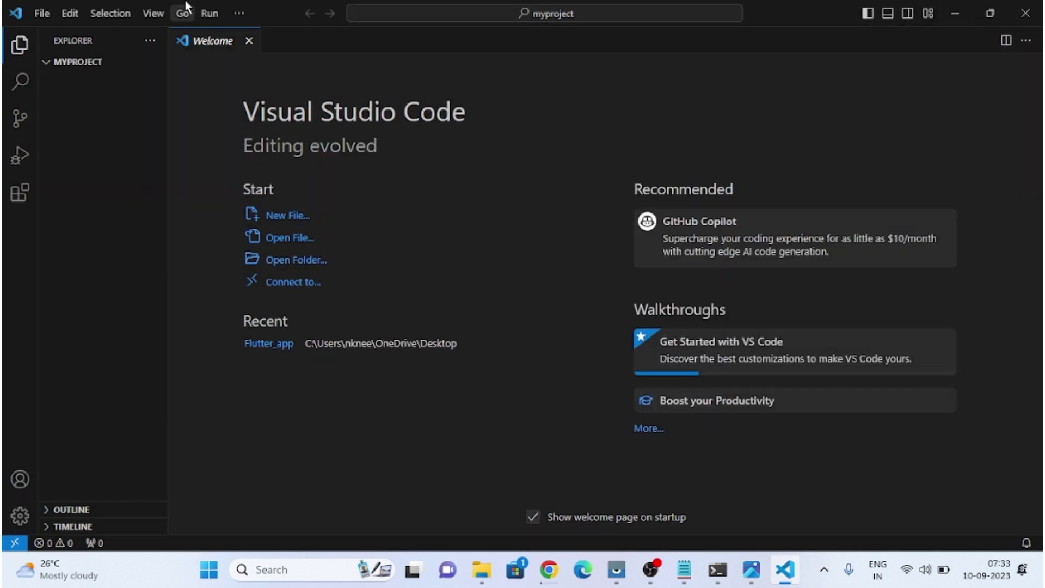
# Open a new terminal in the myproject workspace and enter the command flutter create engineermalaysiawala without running it.
pyautogui.click(238, 13)
pyautogui.moveTo(278, 38)
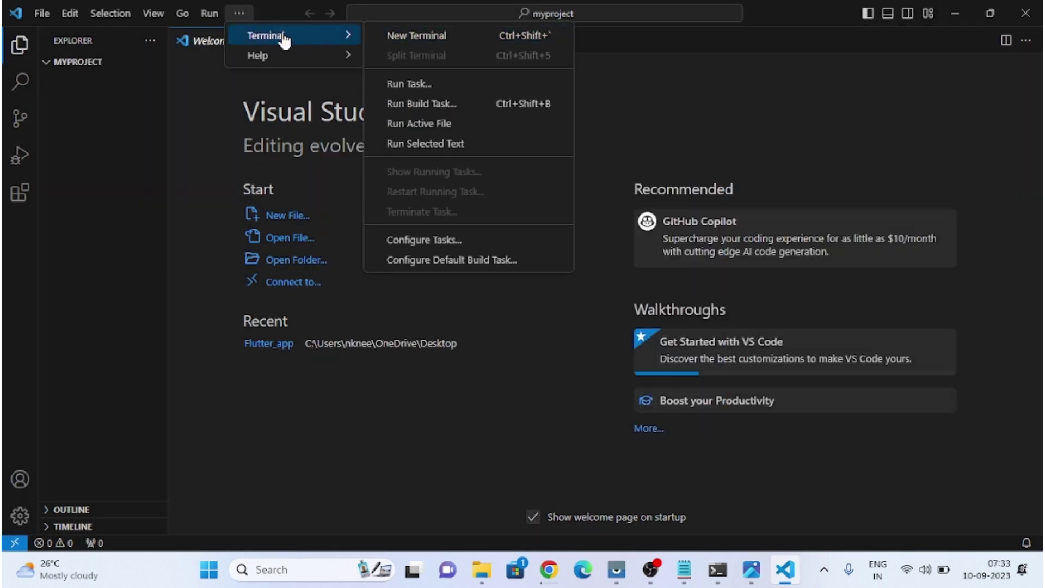
pyautogui.click(415, 46)
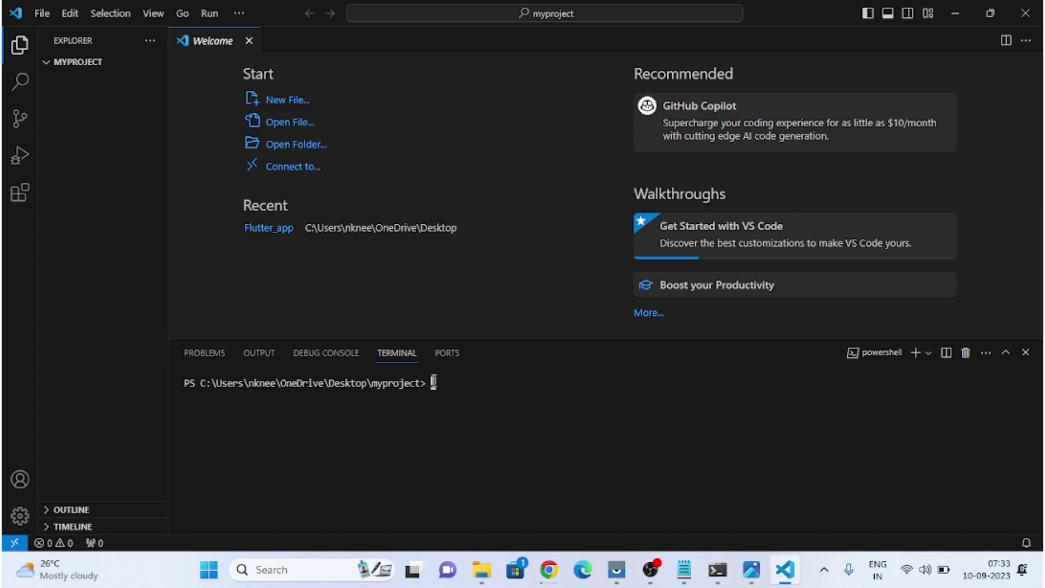
pyautogui.write('flutter create ')
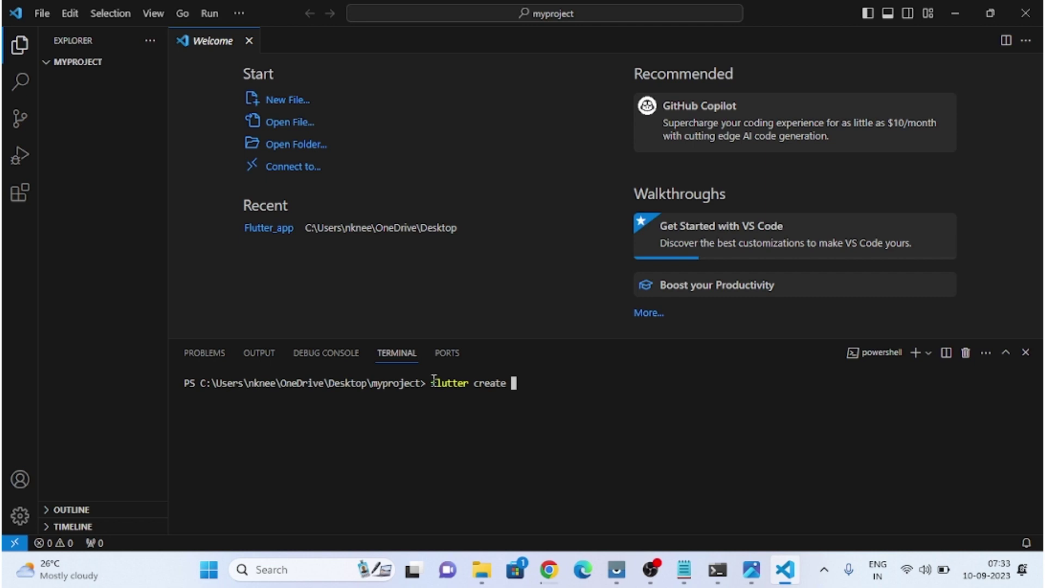
pyautogui.write('engineermalaysiawa')
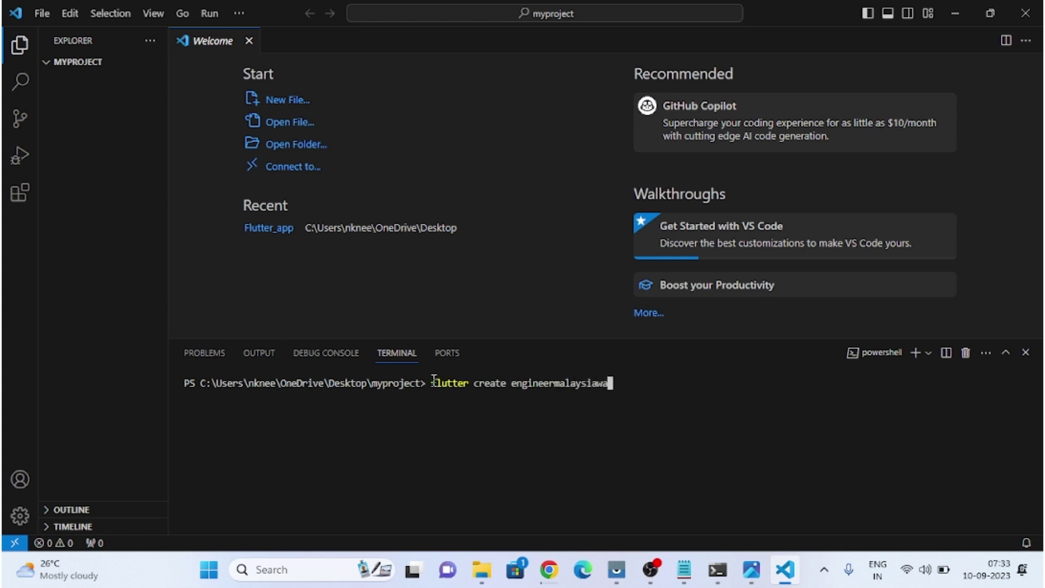
pyautogui.write('la')
# Separate the words of the project name with underscores, making it engineer_malaysia_wala, and run the flutter create command.
pyautogui.press('Left')
pyautogui.press('Left')
pyautogui.press('Left')
pyautogui.press('Left')
pyautogui.press('Left')
pyautogui.press('Left')
pyautogui.press('Left')
pyautogui.press('Left')
pyautogui.press('Left')
pyautogui.press('Left')
pyautogui.press('Left')
pyautogui.press('Left')
pyautogui.write('_')
pyautogui.press('Right')
pyautogui.press('Right')
pyautogui.press('Right')
pyautogui.press('Right')
pyautogui.press('Right')
pyautogui.press('Right')
pyautogui.press('Right')
pyautogui.press('Right')
pyautogui.press('Right')
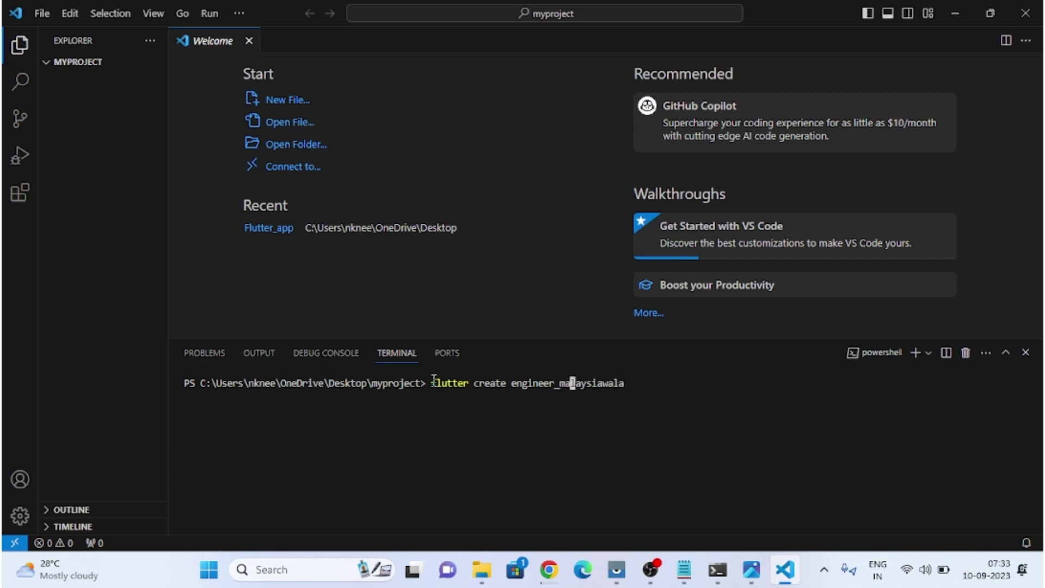
pyautogui.press('Right')
pyautogui.press('Right')
pyautogui.press('Right')
pyautogui.press('Left')
pyautogui.press('Left')
pyautogui.press('Left')
pyautogui.press('Left')
pyautogui.press('Left')
pyautogui.press('Right')
pyautogui.write('_')
pyautogui.press('End')
pyautogui.press('Return')
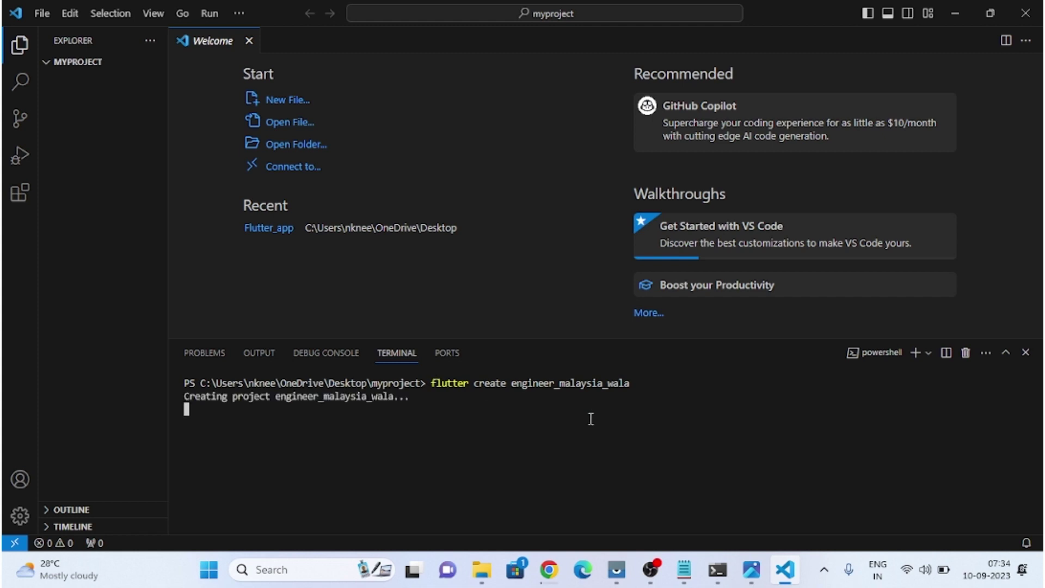
# Check the project creation output in the terminal and expand the engineer_malaysia_wala folder to view its files.
pyautogui.moveTo(185, 397); pyautogui.dragTo(434, 394)
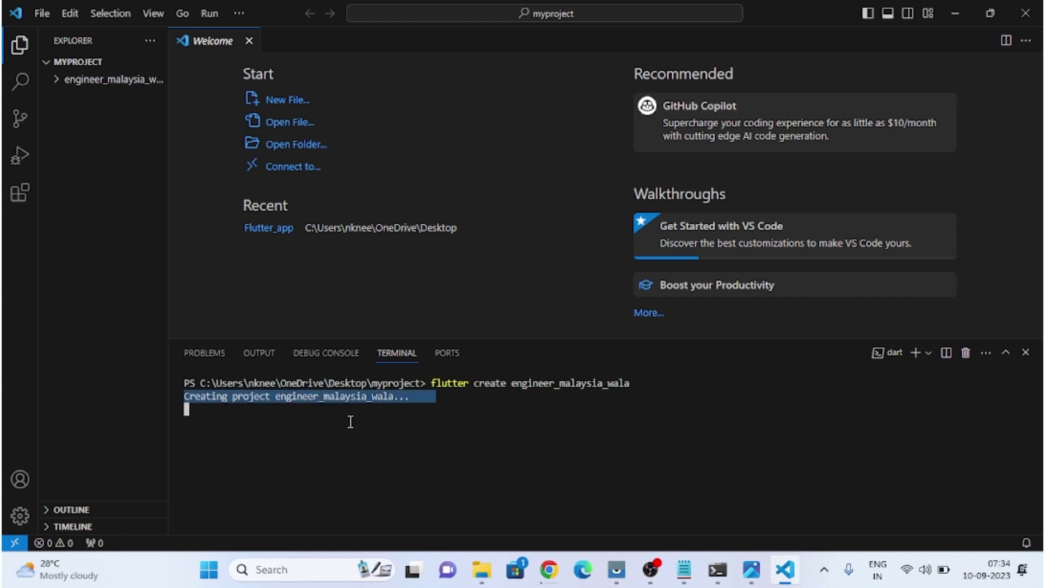
pyautogui.click(57, 81)
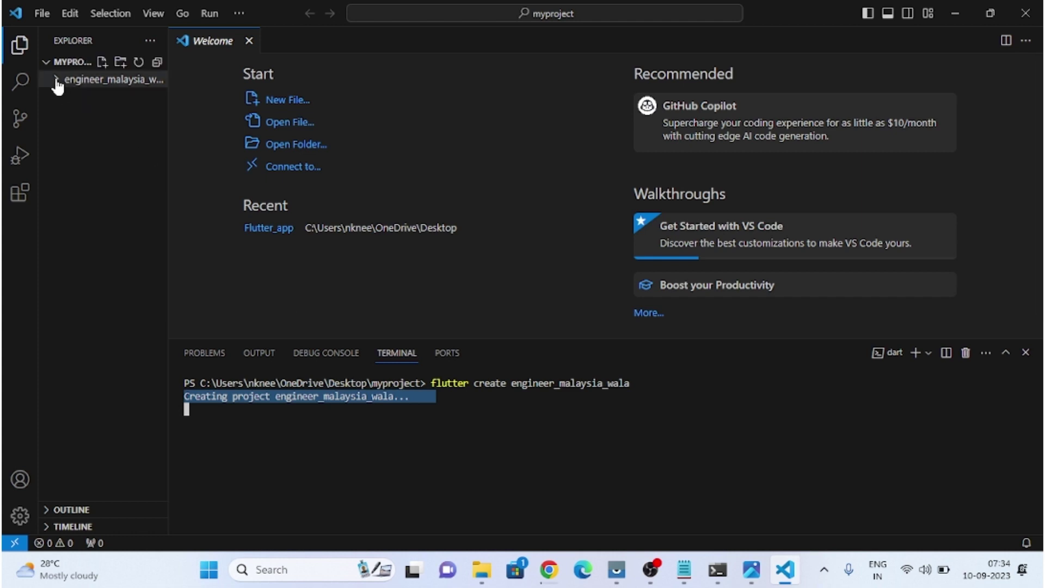
pyautogui.click(56, 81)
pyautogui.click(56, 80)
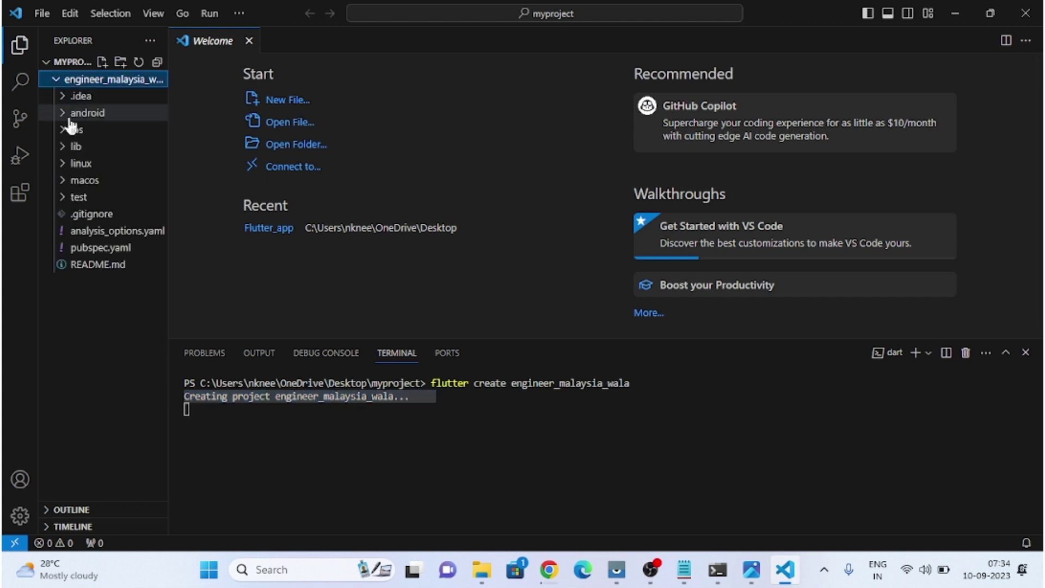